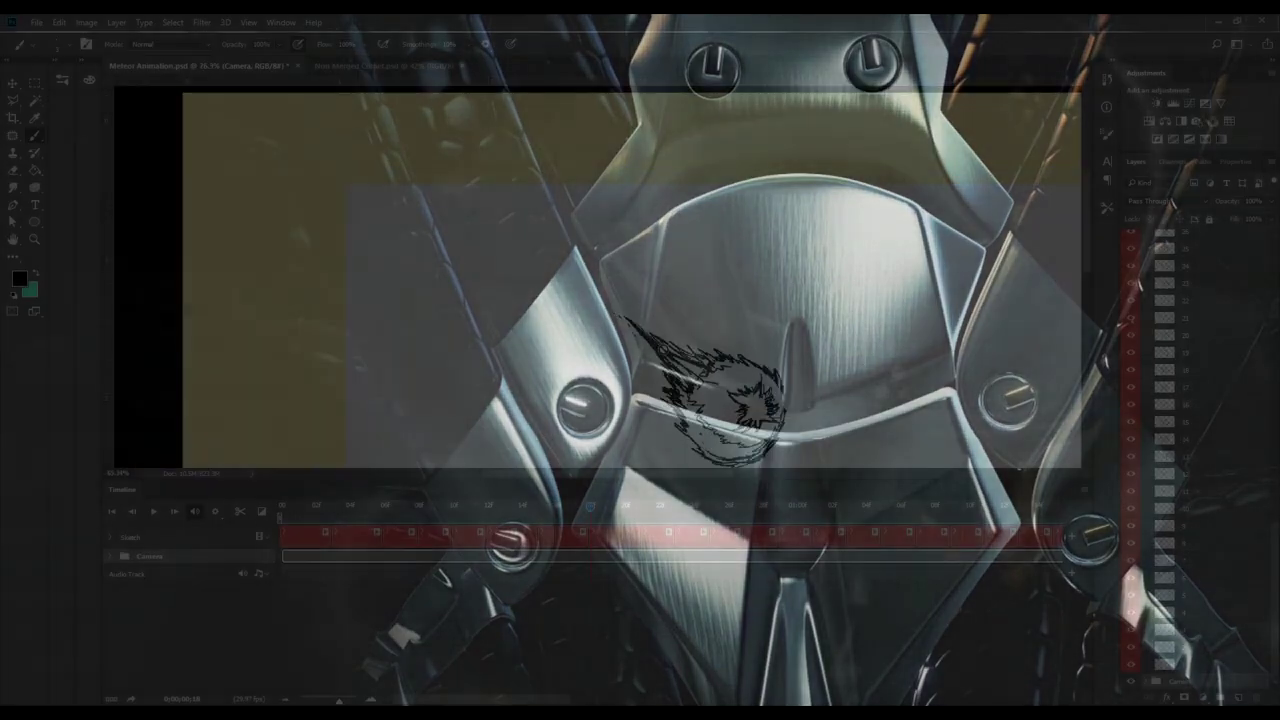
Step: Scrub and play back the comet animation in the Meteor Animation.psd timeline
{"action": "left_click_drag", "start_coordinate": [579, 255], "coordinate": [451, 343]}
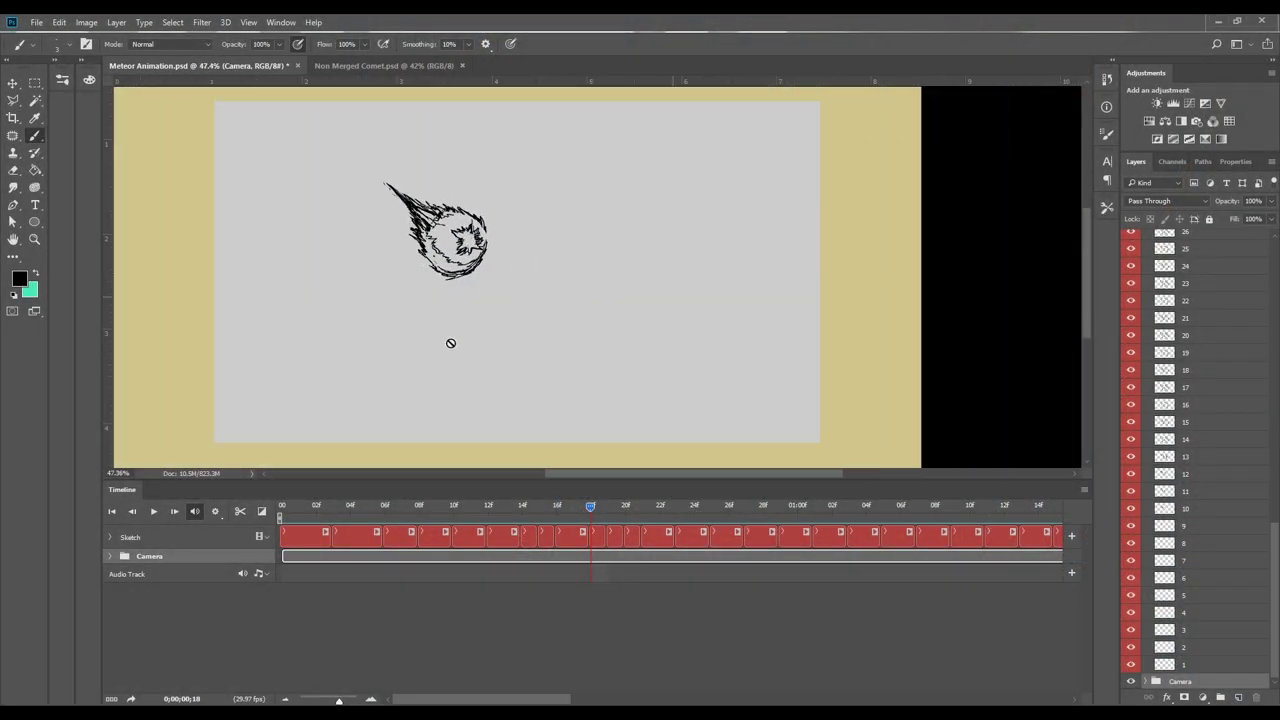
{"action": "left_click_drag", "start_coordinate": [619, 515], "coordinate": [741, 540]}
{"action": "key", "text": "space"}
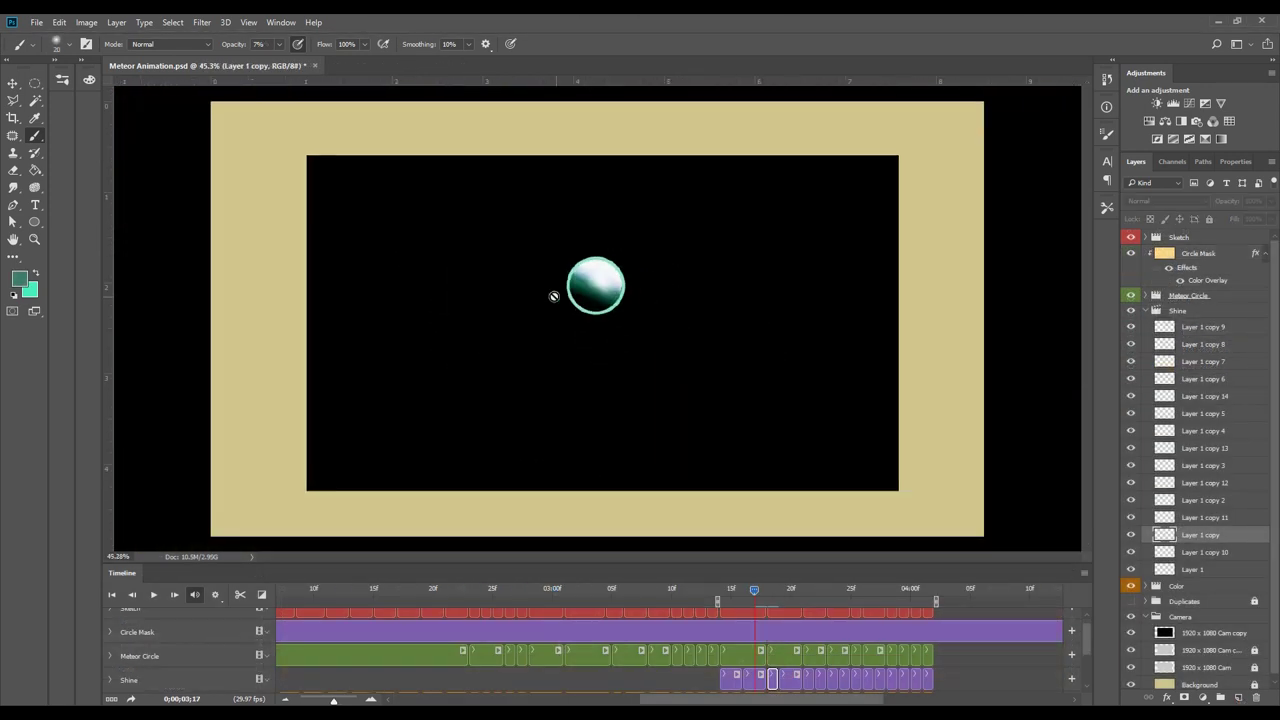
{"action": "left_click_drag", "start_coordinate": [565, 288], "coordinate": [586, 297]}
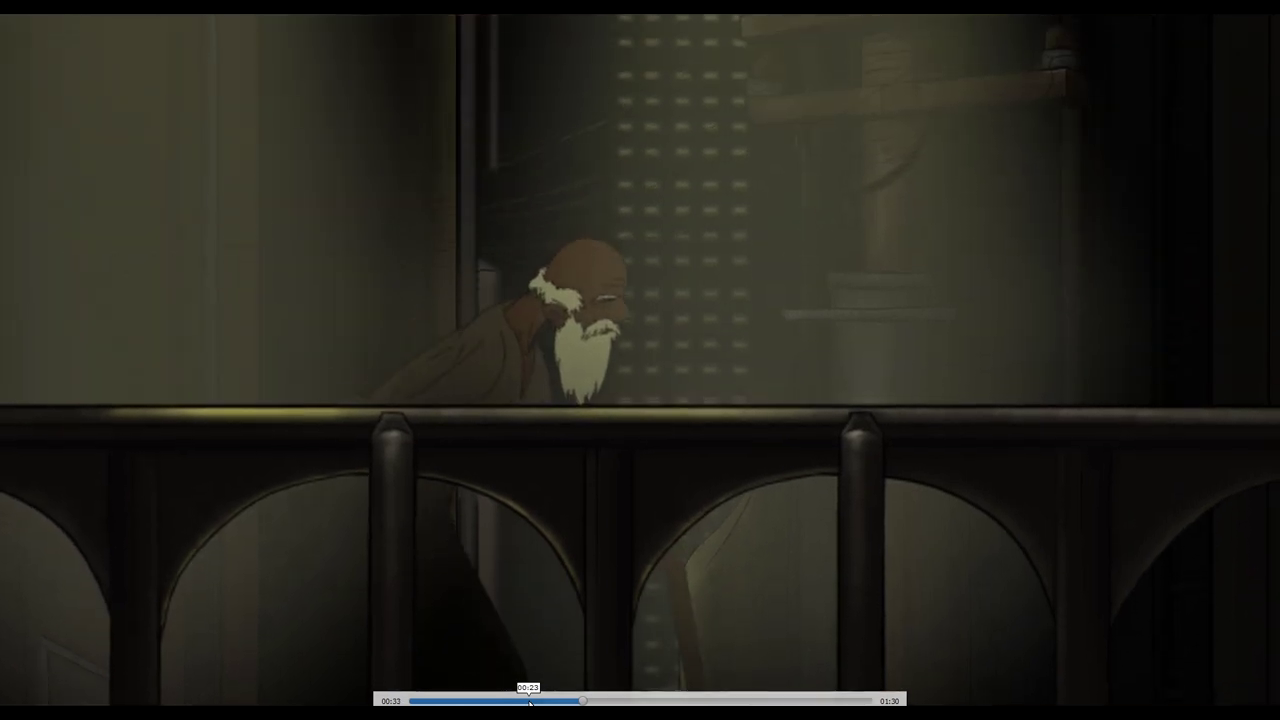
Step: Skim through the animated reference clips, including the Final Fantasy VII opening up to the title logo and train scenes
{"action": "left_click", "coordinate": [684, 701]}
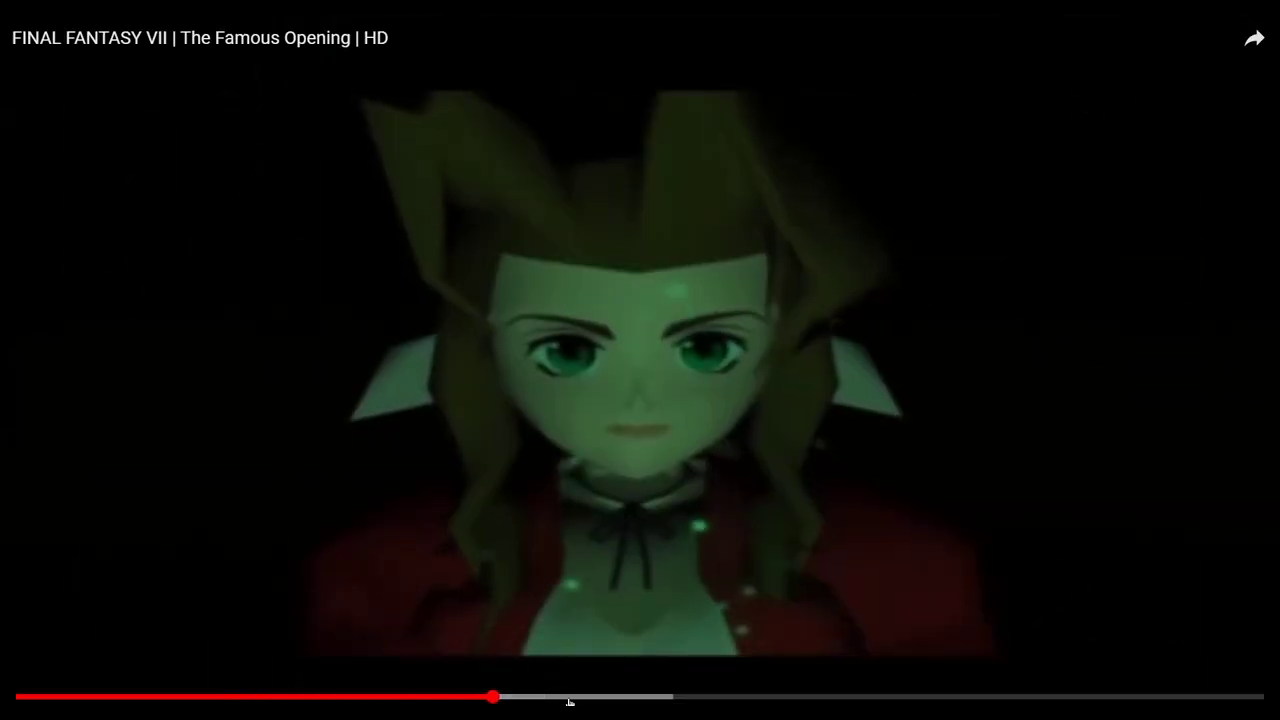
{"action": "left_click", "coordinate": [570, 698]}
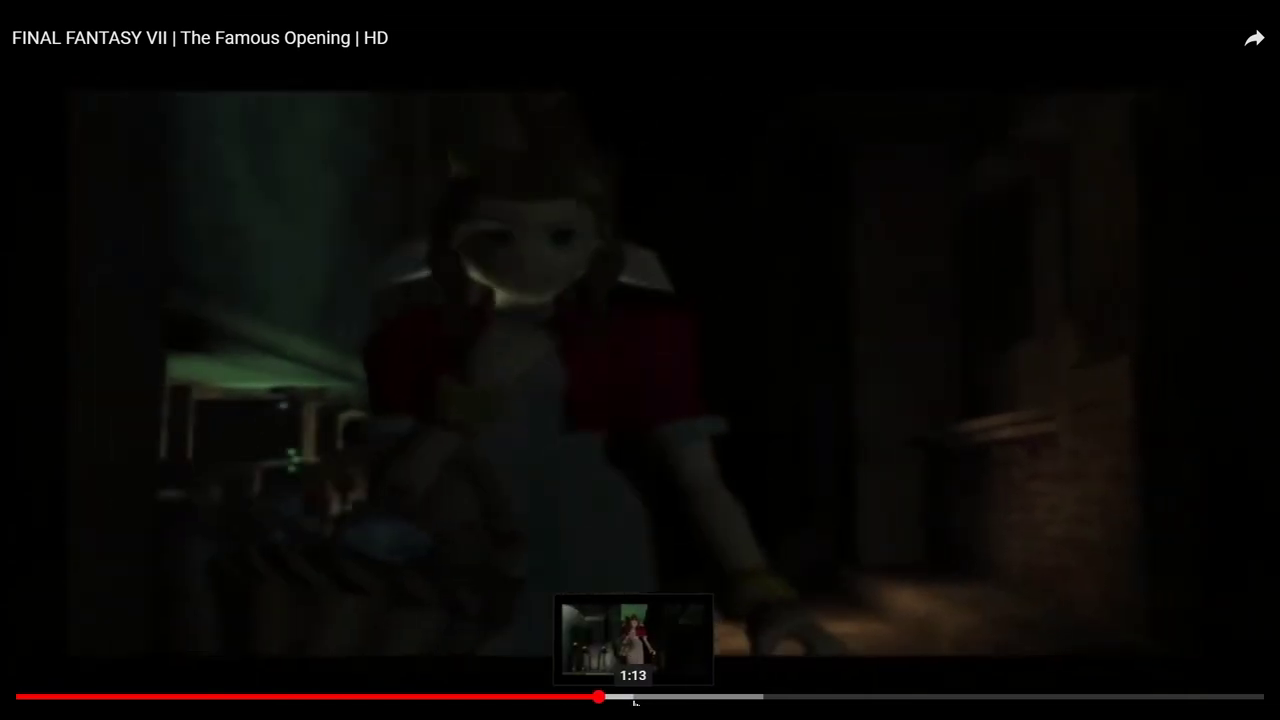
{"action": "left_click", "coordinate": [643, 698]}
{"action": "left_click", "coordinate": [678, 698]}
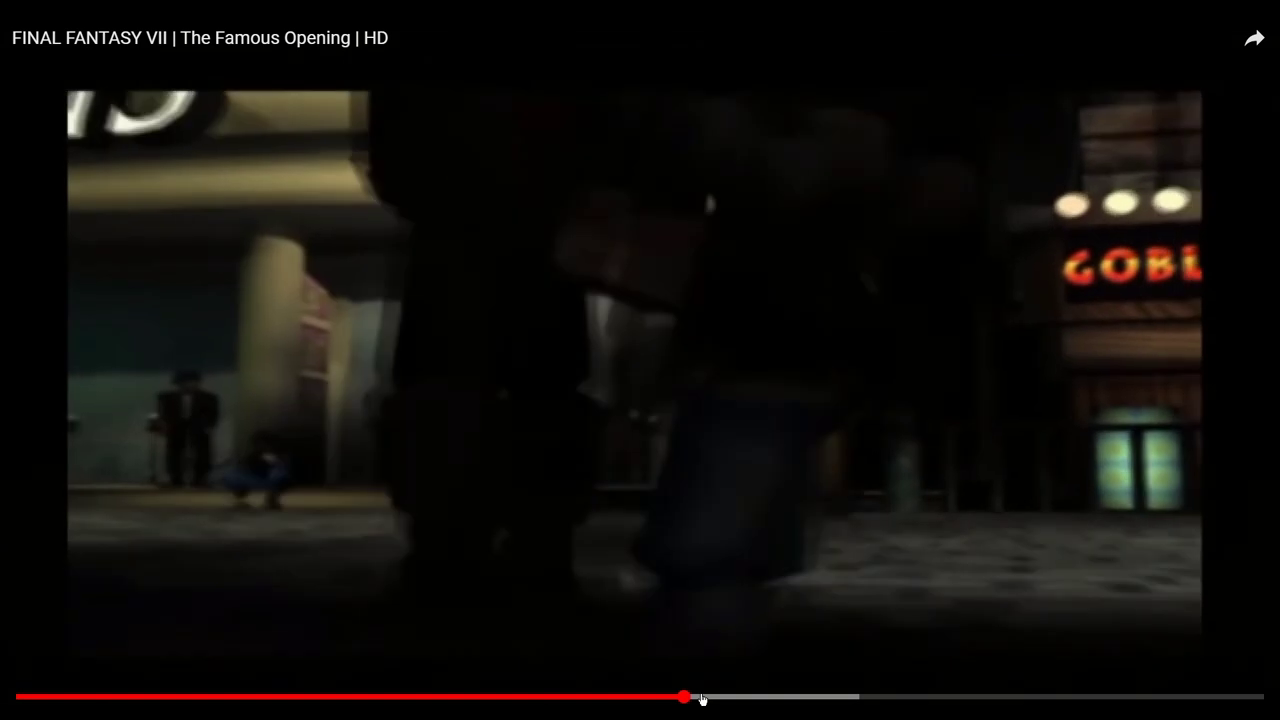
{"action": "left_click", "coordinate": [720, 698]}
{"action": "left_click", "coordinate": [771, 698]}
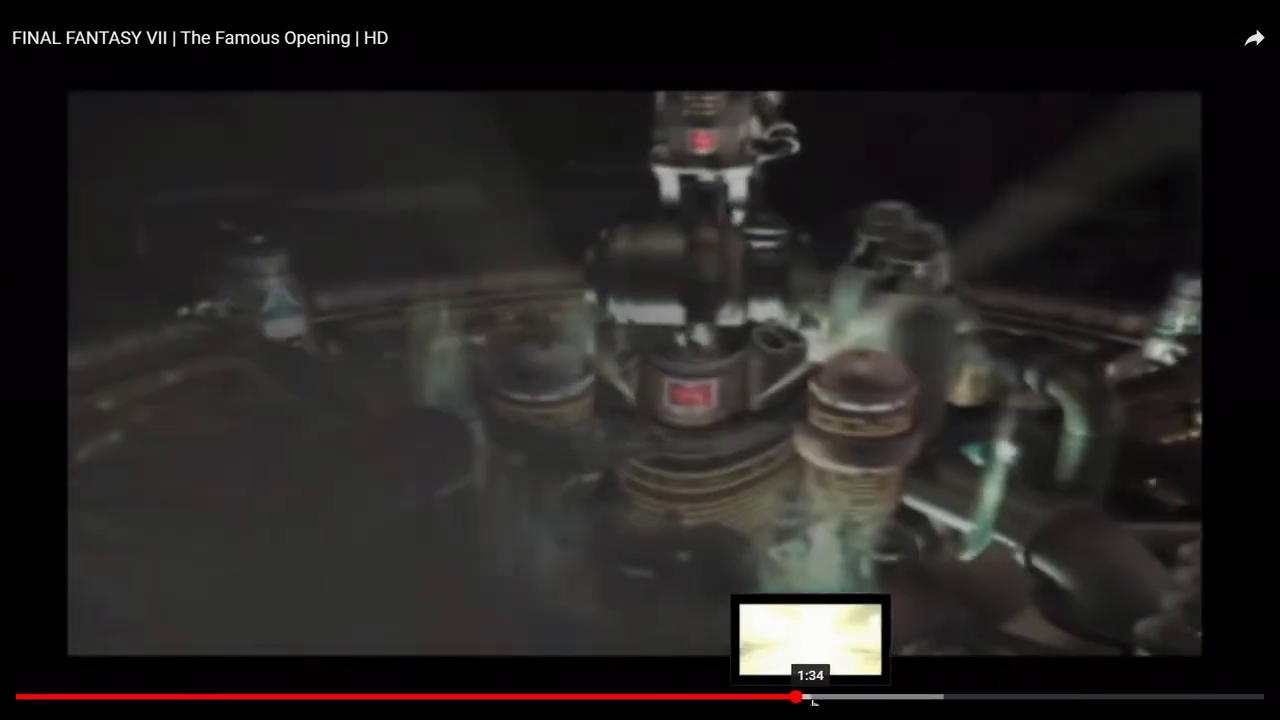
{"action": "left_click", "coordinate": [820, 698]}
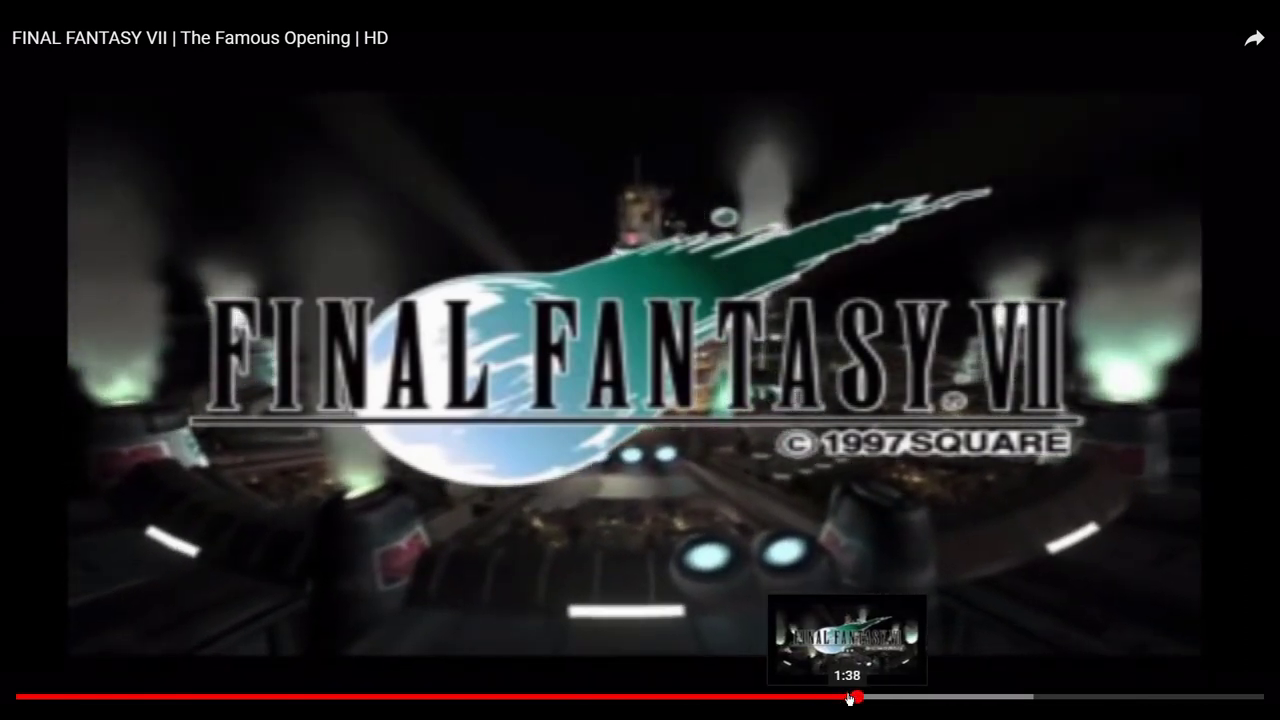
{"action": "left_click", "coordinate": [891, 698]}
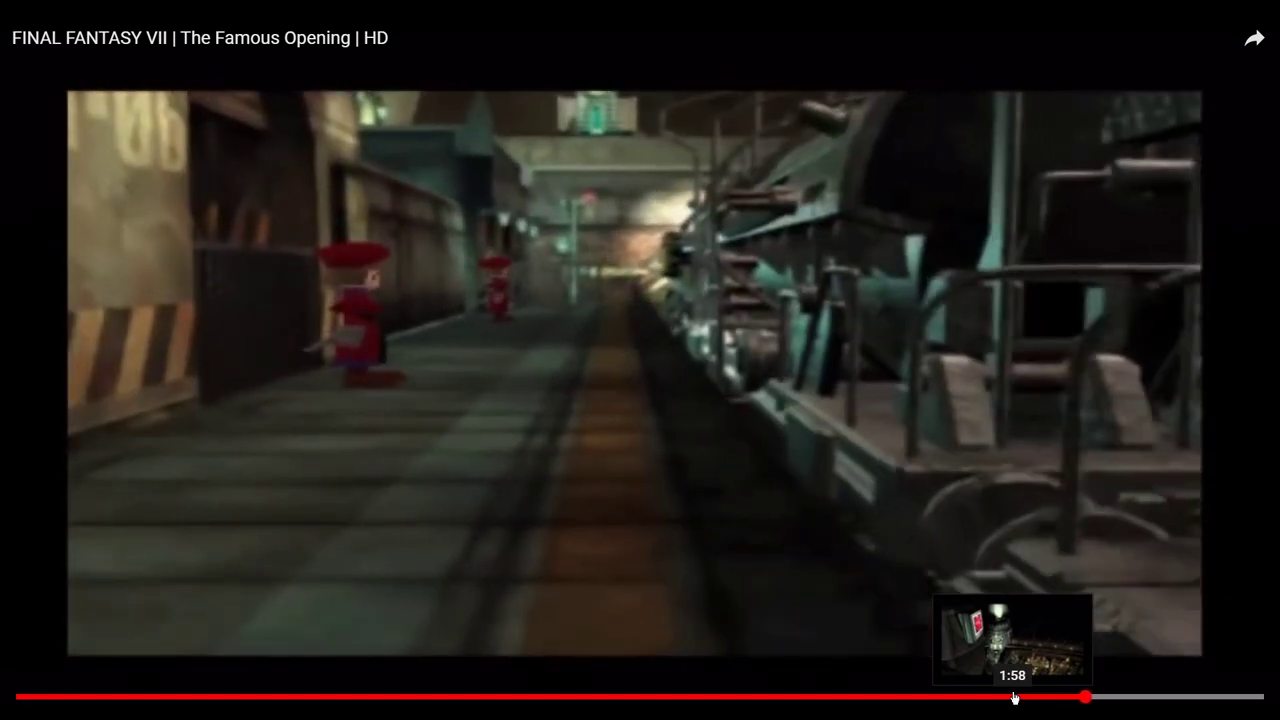
{"action": "left_click", "coordinate": [546, 229]}
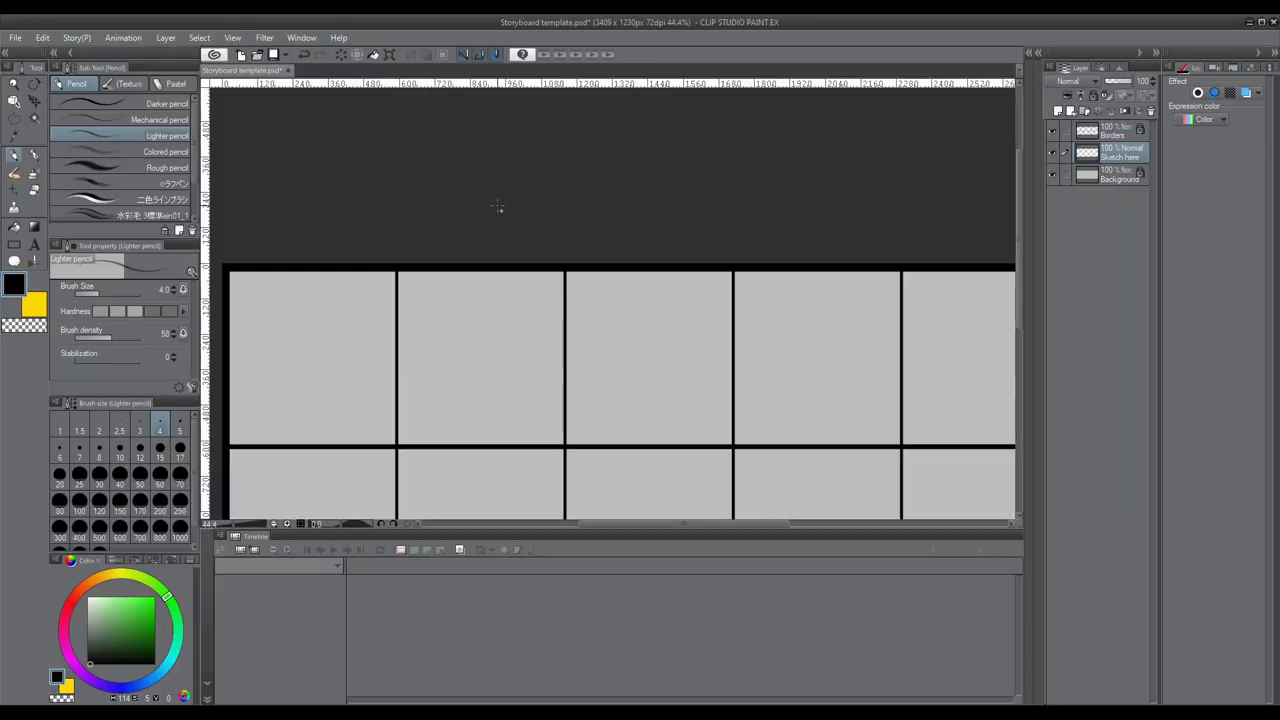
{"action": "scroll", "coordinate": [497, 206], "scroll_direction": "down", "scroll_amount": 4}
{"action": "scroll", "coordinate": [680, 407], "scroll_direction": "up", "scroll_amount": 2}
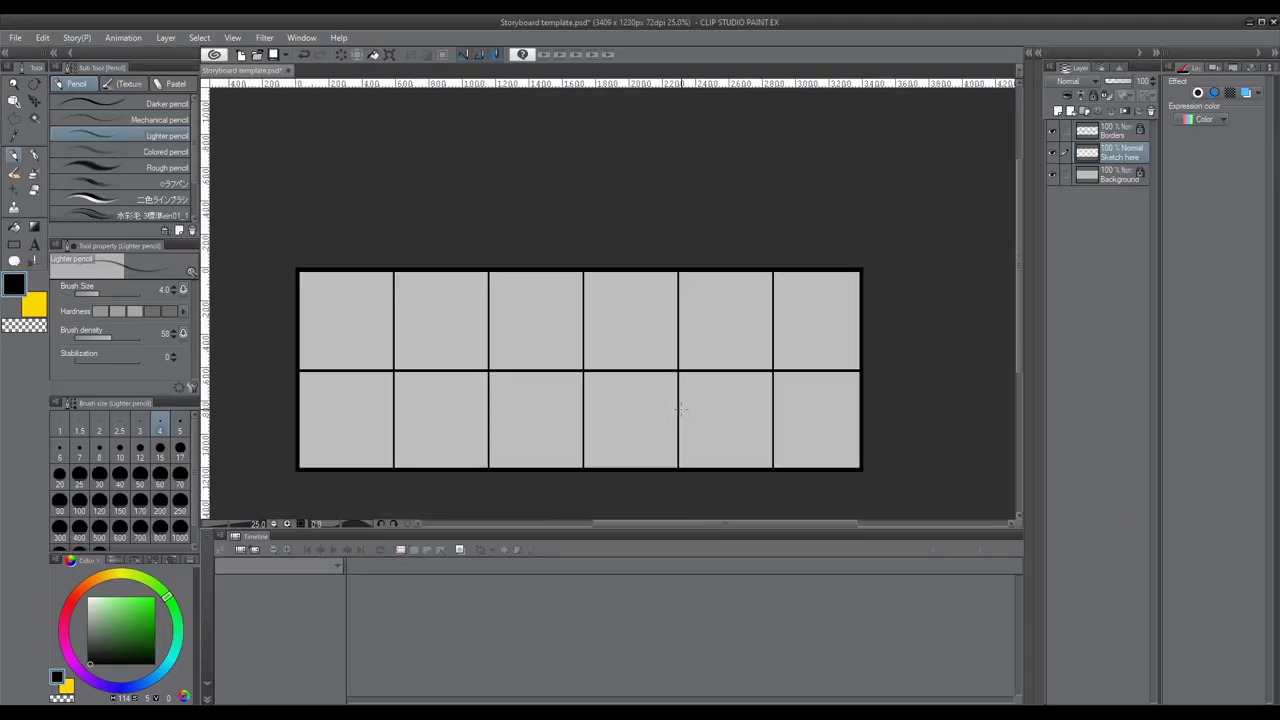
{"action": "scroll", "coordinate": [350, 322], "scroll_direction": "up", "scroll_amount": 2}
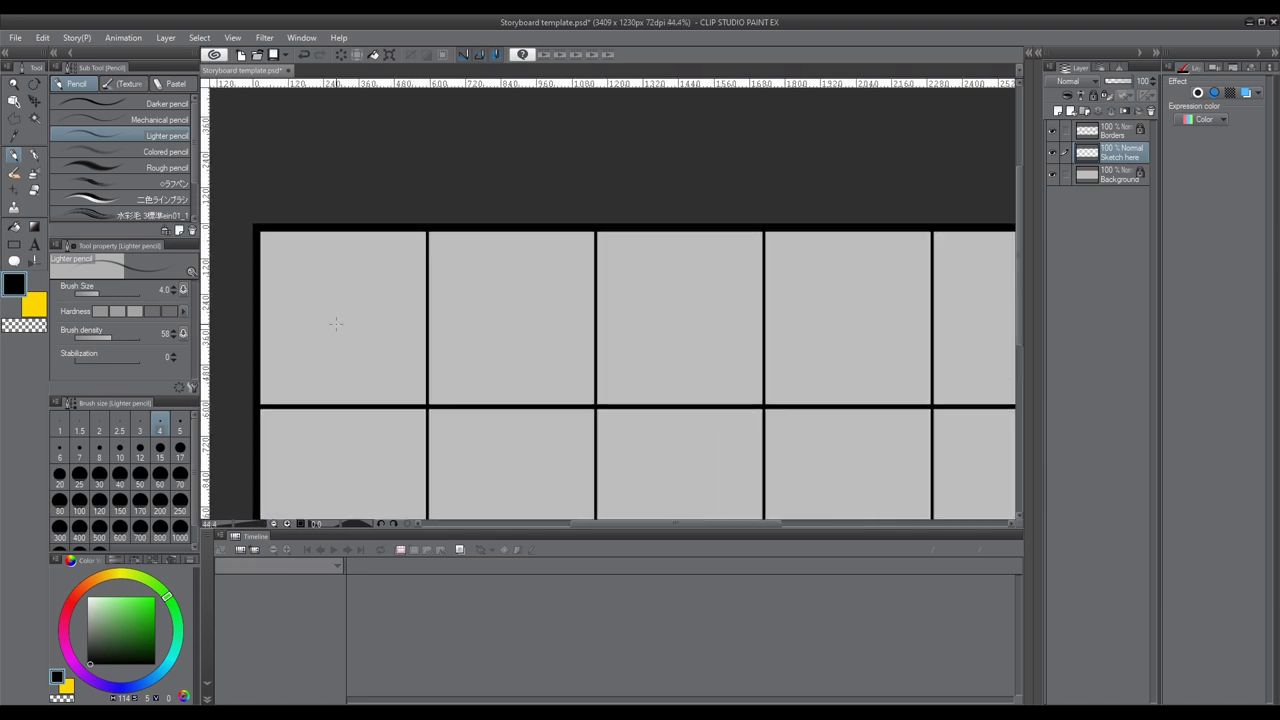
{"action": "mouse_move", "coordinate": [352, 306]}
{"action": "left_mouse_down"}
{"action": "mouse_move", "coordinate": [318, 337]}
{"action": "mouse_move", "coordinate": [354, 326]}
{"action": "left_mouse_up"}
{"action": "left_click_drag", "start_coordinate": [474, 322], "coordinate": [486, 320]}
{"action": "left_click_drag", "start_coordinate": [632, 344], "coordinate": [672, 340]}
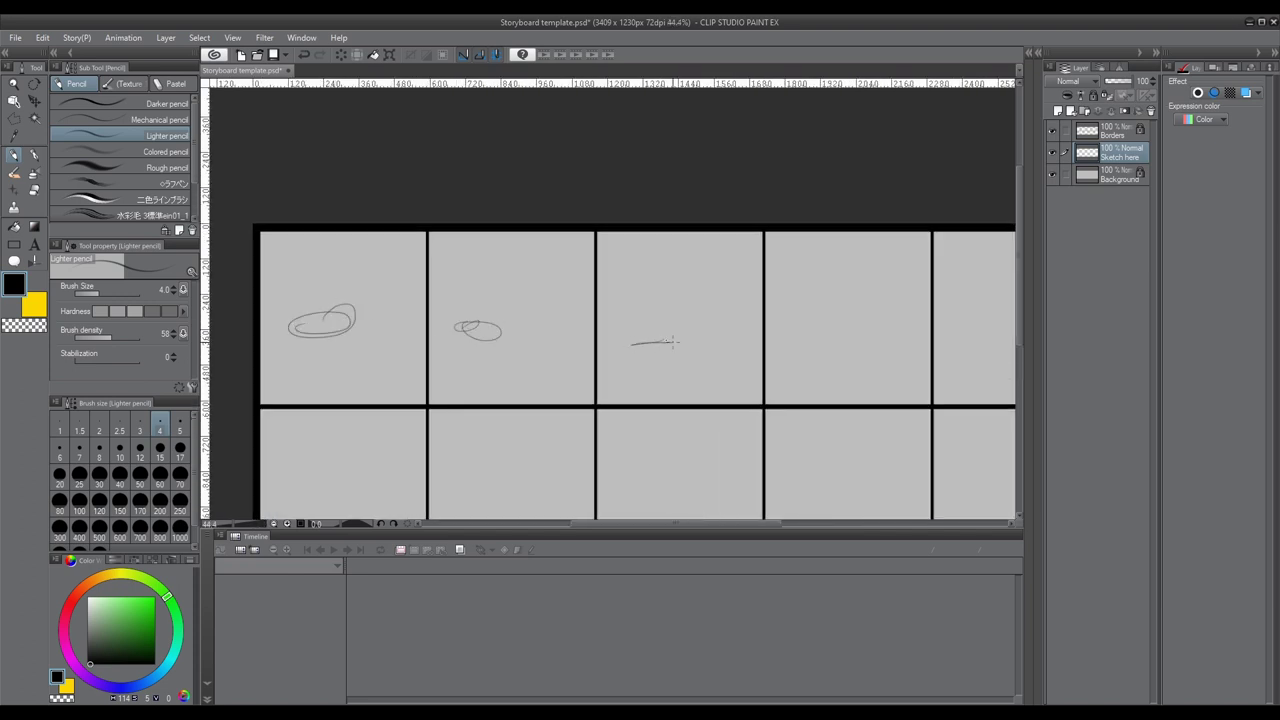
{"action": "key", "text": "ctrl+z"}
{"action": "key", "text": "ctrl+z"}
{"action": "key", "text": "ctrl+z"}
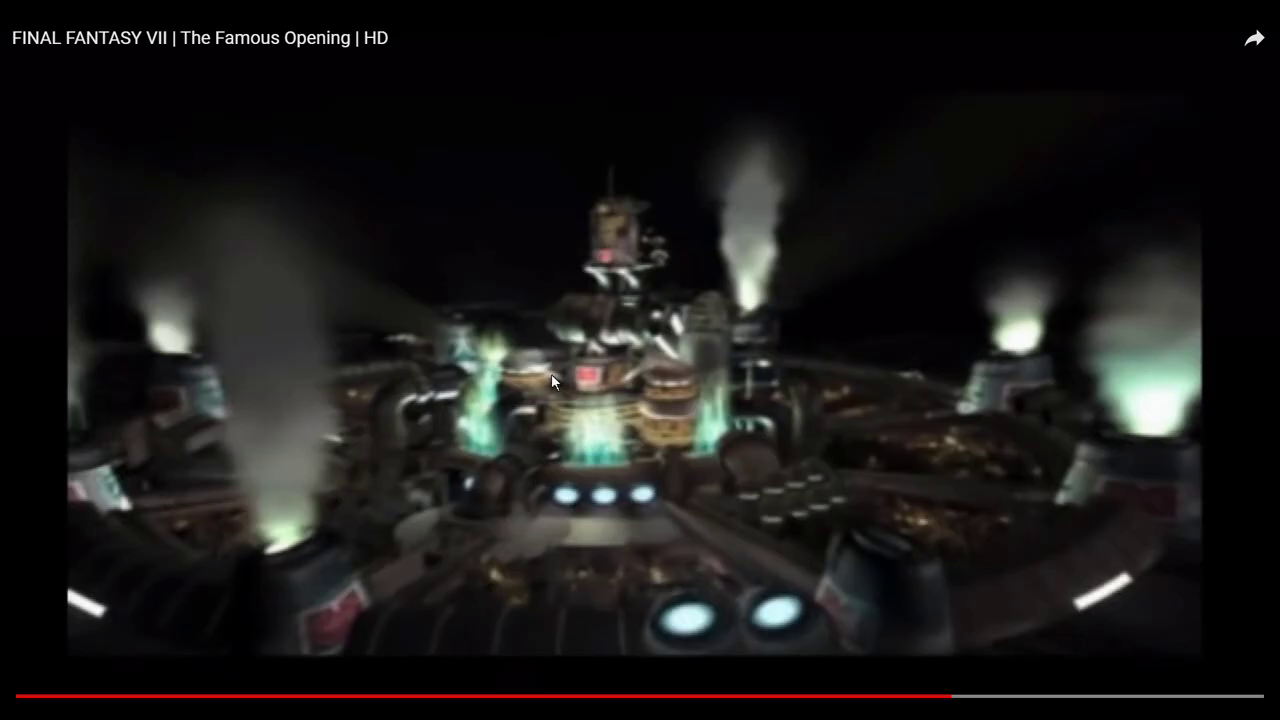
Step: Replay the city shot around the title in the Final Fantasy VII opening video
{"action": "left_click", "coordinate": [908, 697]}
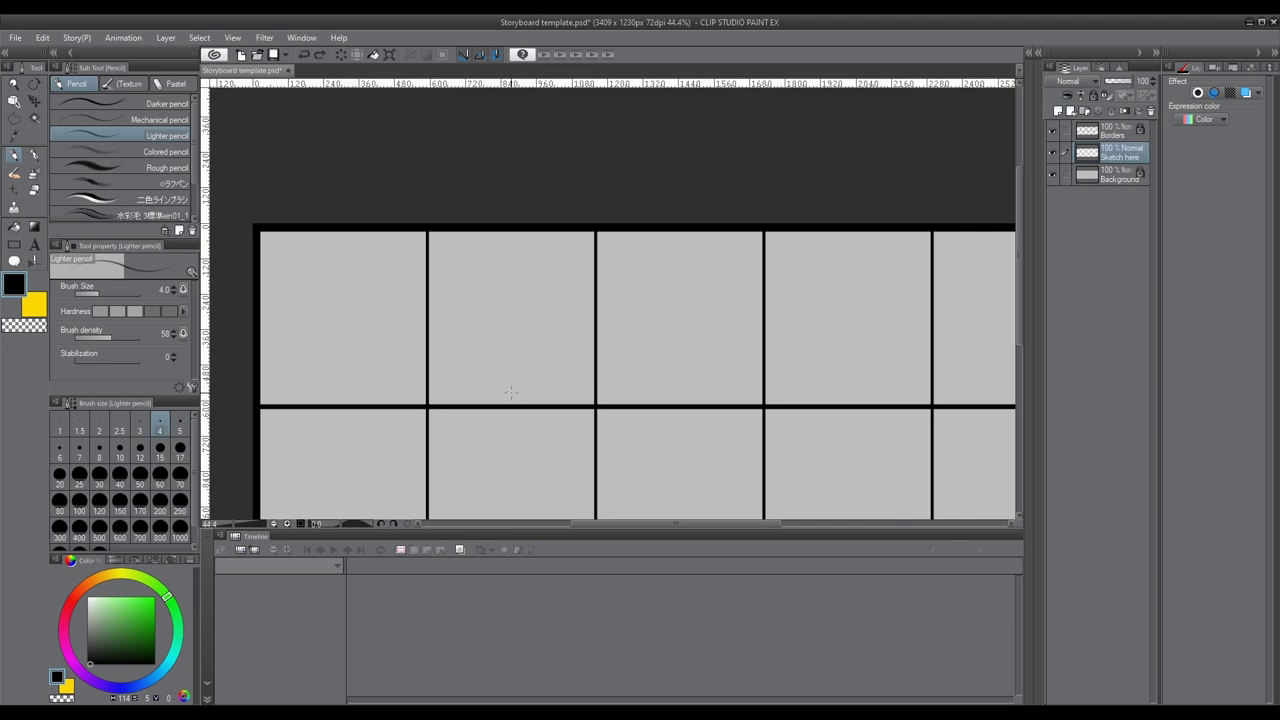
{"action": "left_click", "coordinate": [329, 313]}
{"action": "scroll", "coordinate": [372, 300], "scroll_direction": "up", "scroll_amount": 7}
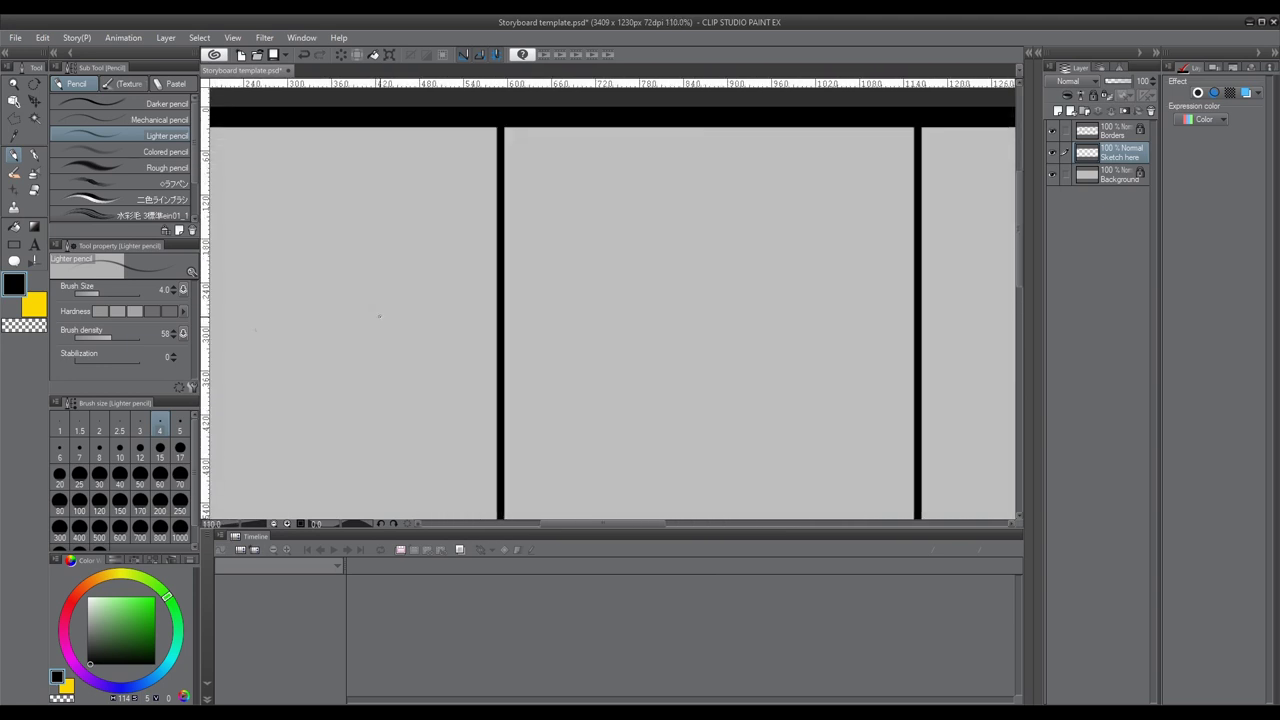
{"action": "scroll", "coordinate": [736, 446], "scroll_direction": "down", "scroll_amount": 4}
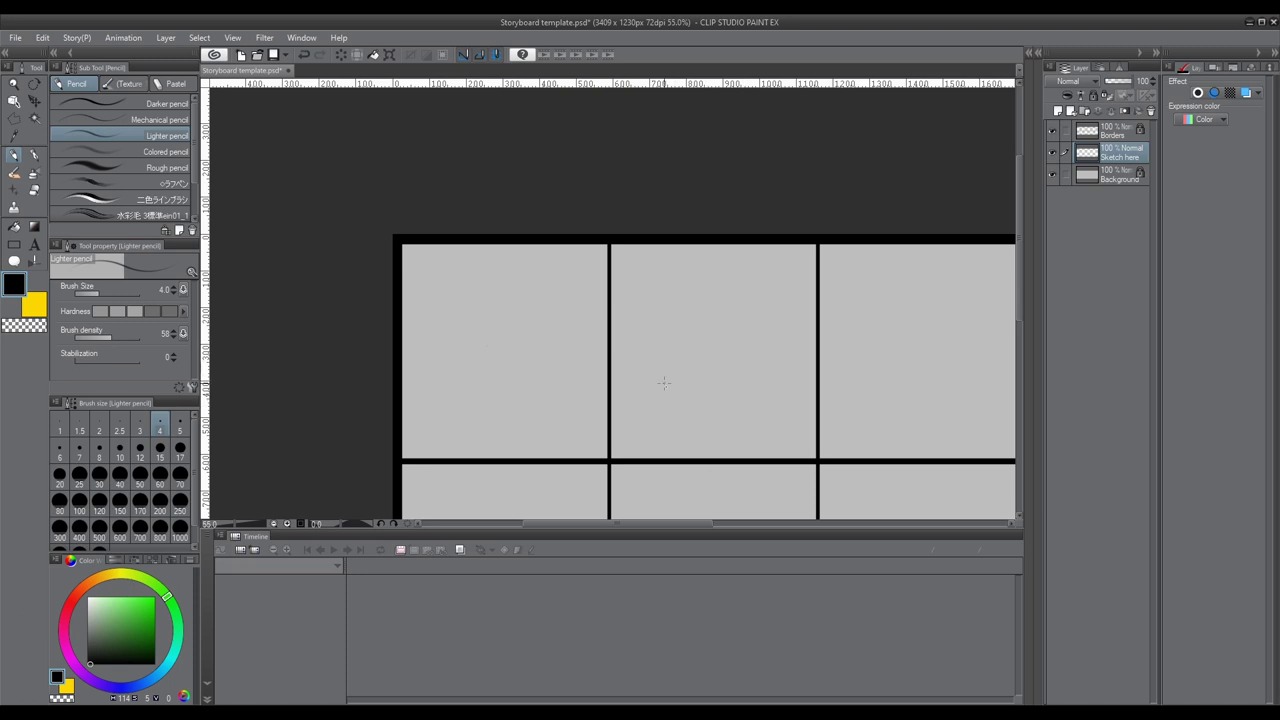
{"action": "scroll", "coordinate": [580, 376], "scroll_direction": "down", "scroll_amount": 3}
{"action": "scroll", "coordinate": [535, 377], "scroll_direction": "up", "scroll_amount": 3}
{"action": "scroll", "coordinate": [505, 335], "scroll_direction": "up", "scroll_amount": 3}
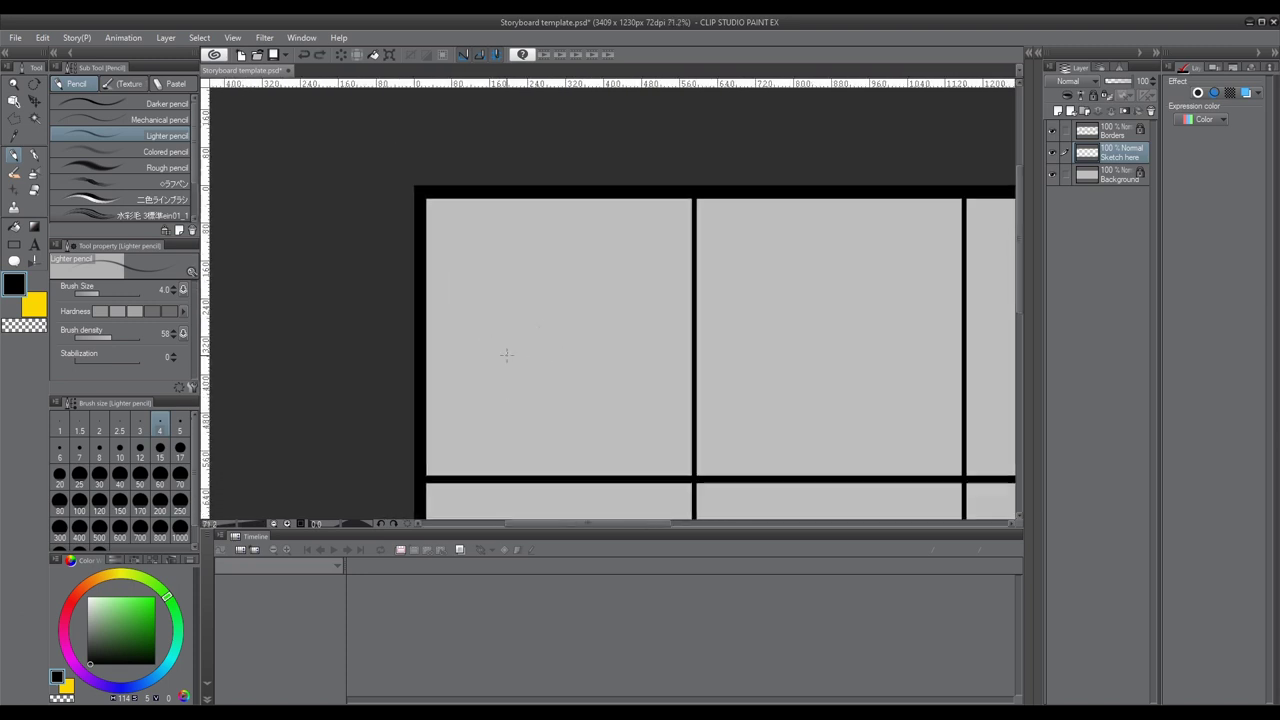
{"action": "scroll", "coordinate": [500, 337], "scroll_direction": "up", "scroll_amount": 1}
{"action": "scroll", "coordinate": [499, 340], "scroll_direction": "up", "scroll_amount": 1}
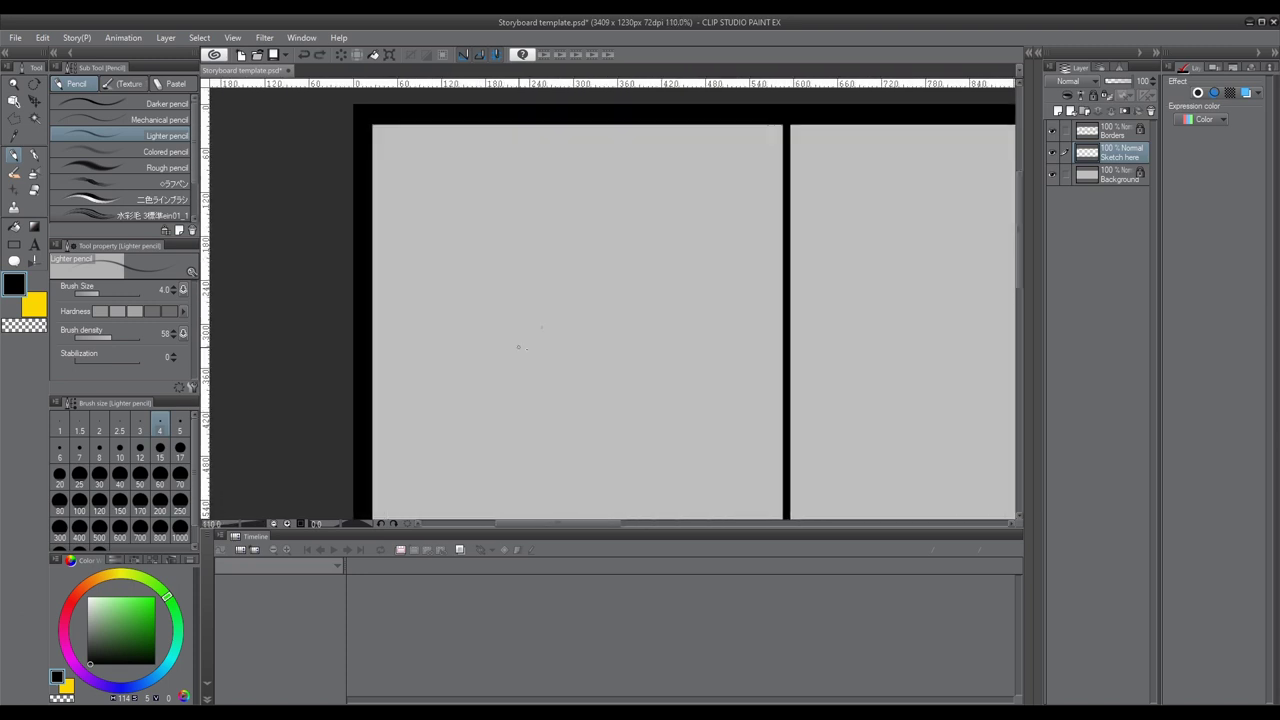
{"action": "left_click_drag", "start_coordinate": [551, 390], "coordinate": [529, 314]}
{"action": "scroll", "coordinate": [532, 330], "scroll_direction": "down", "scroll_amount": 2}
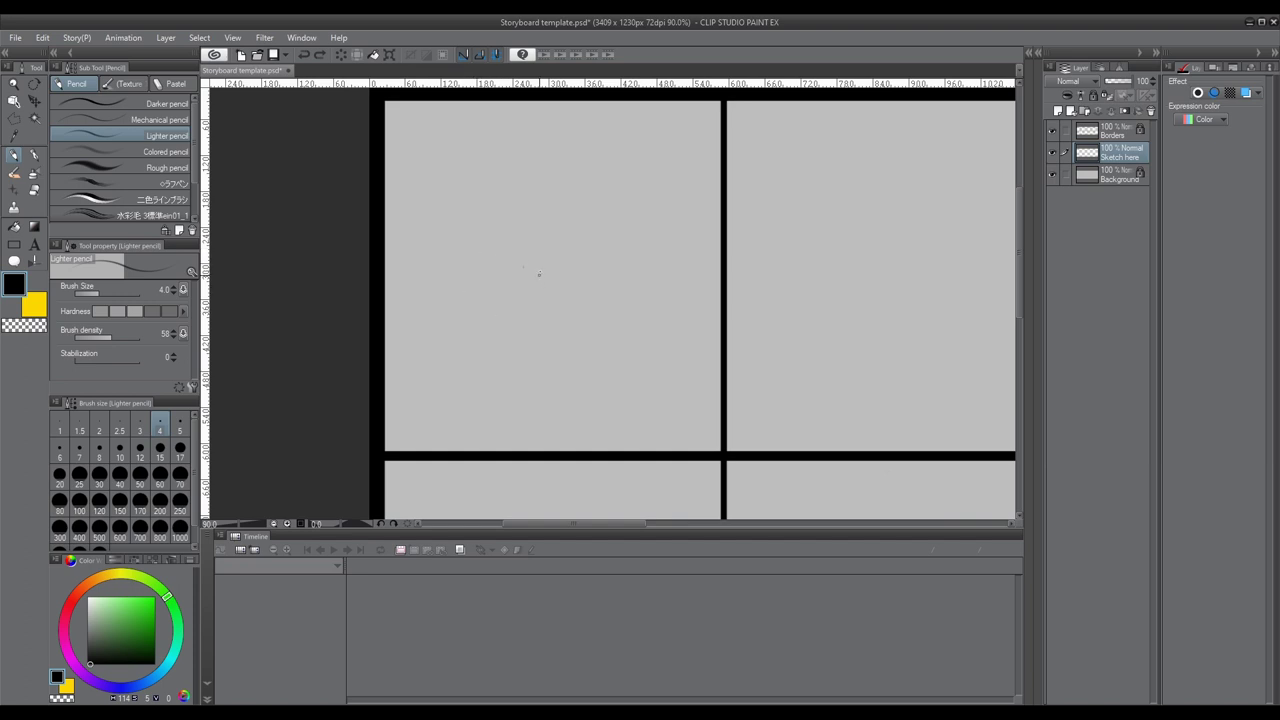
{"action": "mouse_move", "coordinate": [495, 220]}
{"action": "left_mouse_down"}
{"action": "mouse_move", "coordinate": [486, 338]}
{"action": "mouse_move", "coordinate": [463, 345]}
{"action": "left_mouse_up"}
{"action": "mouse_move", "coordinate": [474, 266]}
{"action": "left_mouse_down"}
{"action": "mouse_move", "coordinate": [466, 350]}
{"action": "mouse_move", "coordinate": [440, 300]}
{"action": "mouse_move", "coordinate": [504, 258]}
{"action": "mouse_move", "coordinate": [420, 330]}
{"action": "left_mouse_up"}
{"action": "left_click_drag", "start_coordinate": [510, 258], "coordinate": [441, 347]}
{"action": "mouse_move", "coordinate": [424, 297]}
{"action": "left_mouse_down"}
{"action": "mouse_move", "coordinate": [446, 270]}
{"action": "mouse_move", "coordinate": [438, 367]}
{"action": "left_mouse_up"}
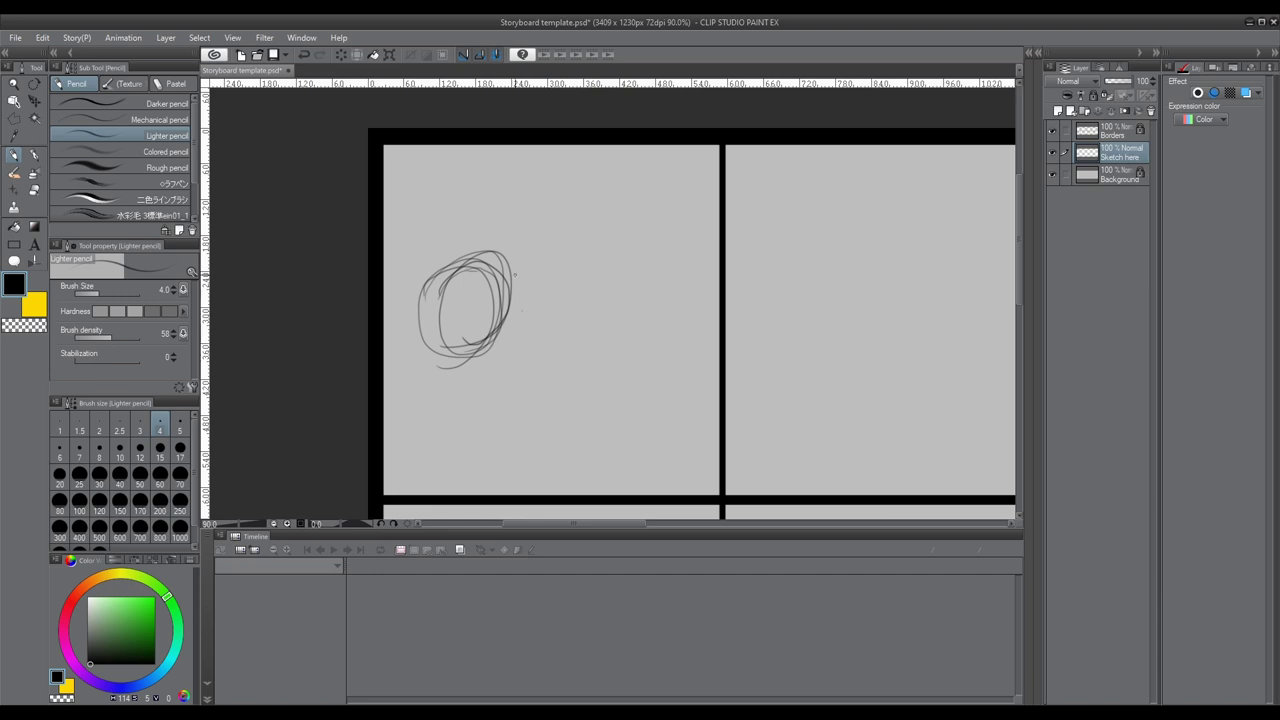
{"action": "key", "text": "e"}
{"action": "mouse_move", "coordinate": [529, 343]}
{"action": "left_mouse_down"}
{"action": "mouse_move", "coordinate": [466, 300]}
{"action": "mouse_move", "coordinate": [514, 366]}
{"action": "mouse_move", "coordinate": [460, 390]}
{"action": "left_mouse_up"}
{"action": "key", "text": "p"}
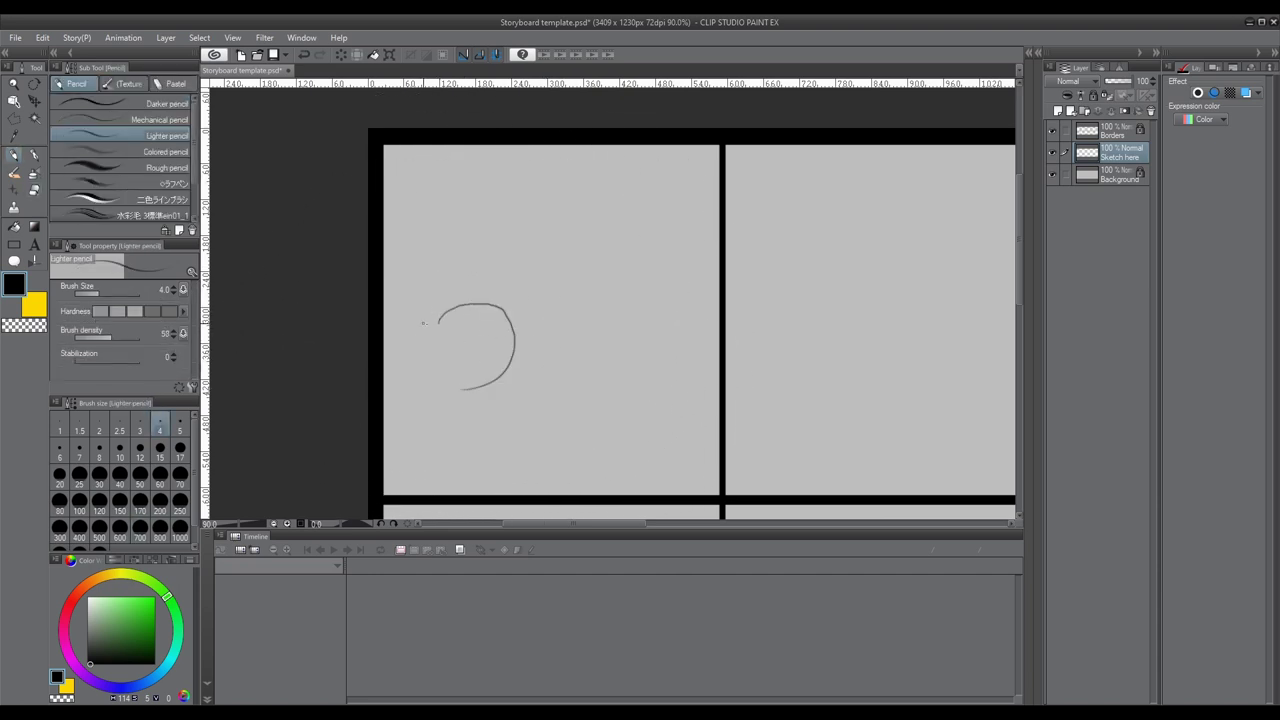
Step: Sketch a figure's round head with curved shoulders and torso outline in the lower corner of the storyboard's first panel
{"action": "mouse_move", "coordinate": [438, 318]}
{"action": "left_mouse_down"}
{"action": "mouse_move", "coordinate": [432, 366]}
{"action": "mouse_move", "coordinate": [484, 385]}
{"action": "mouse_move", "coordinate": [435, 363]}
{"action": "mouse_move", "coordinate": [465, 384]}
{"action": "left_mouse_up"}
{"action": "mouse_move", "coordinate": [424, 381]}
{"action": "left_mouse_down"}
{"action": "mouse_move", "coordinate": [476, 398]}
{"action": "mouse_move", "coordinate": [513, 446]}
{"action": "left_mouse_up"}
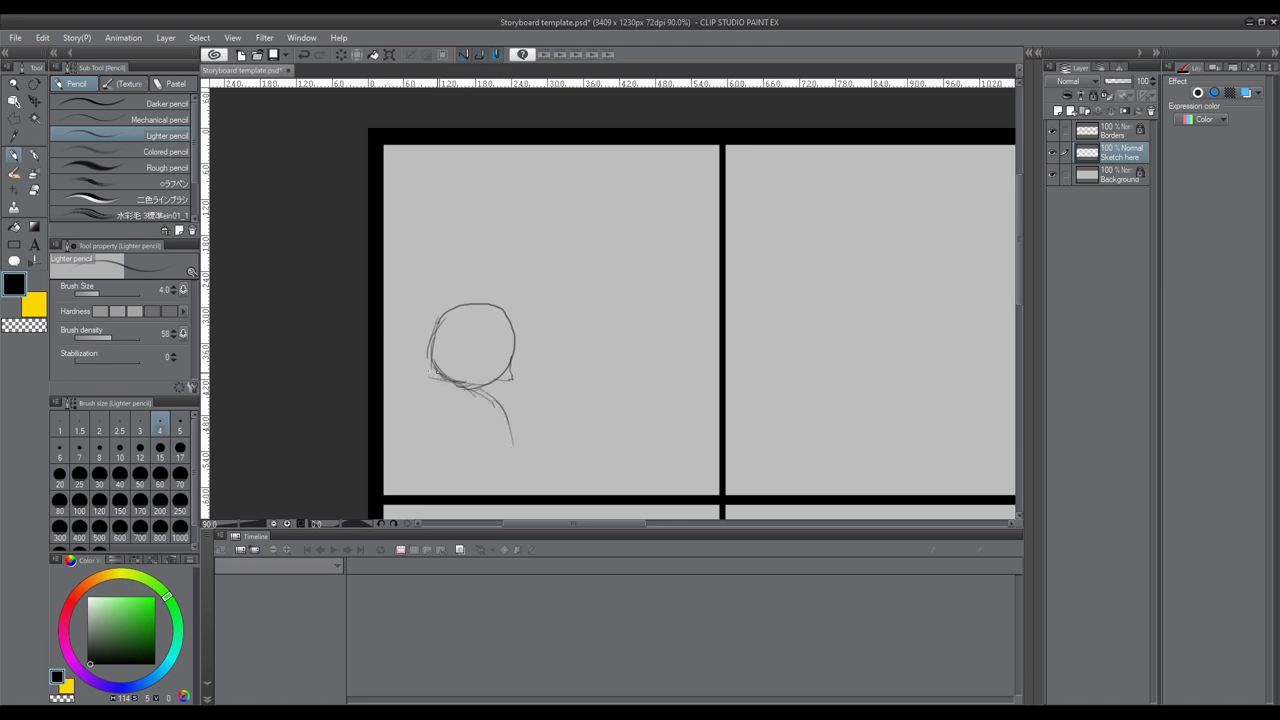
{"action": "mouse_move", "coordinate": [414, 366]}
{"action": "left_mouse_down"}
{"action": "mouse_move", "coordinate": [466, 388]}
{"action": "mouse_move", "coordinate": [506, 440]}
{"action": "mouse_move", "coordinate": [497, 476]}
{"action": "left_mouse_up"}
{"action": "mouse_move", "coordinate": [428, 368]}
{"action": "left_mouse_down"}
{"action": "mouse_move", "coordinate": [386, 382]}
{"action": "mouse_move", "coordinate": [385, 396]}
{"action": "left_mouse_up"}
{"action": "left_click_drag", "start_coordinate": [500, 459], "coordinate": [496, 476]}
{"action": "left_click_drag", "start_coordinate": [506, 432], "coordinate": [470, 488]}
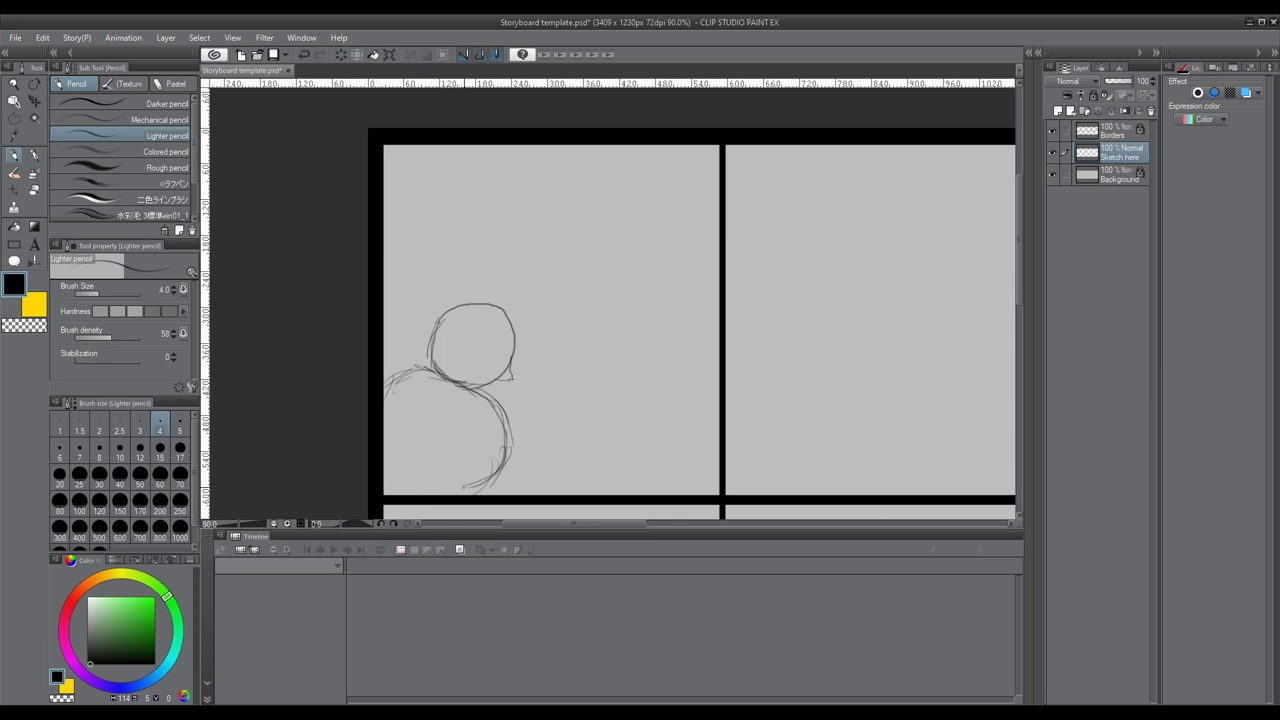
Step: Sketch the figure's round shoulder and the arm lines running down to the panel's lower border
{"action": "mouse_move", "coordinate": [474, 410]}
{"action": "left_mouse_down"}
{"action": "mouse_move", "coordinate": [434, 386]}
{"action": "mouse_move", "coordinate": [463, 439]}
{"action": "mouse_move", "coordinate": [468, 418]}
{"action": "mouse_move", "coordinate": [489, 490]}
{"action": "left_mouse_up"}
{"action": "left_click_drag", "start_coordinate": [430, 426], "coordinate": [458, 495]}
{"action": "mouse_move", "coordinate": [442, 468]}
{"action": "left_mouse_down"}
{"action": "mouse_move", "coordinate": [458, 504]}
{"action": "mouse_move", "coordinate": [513, 494]}
{"action": "left_mouse_up"}
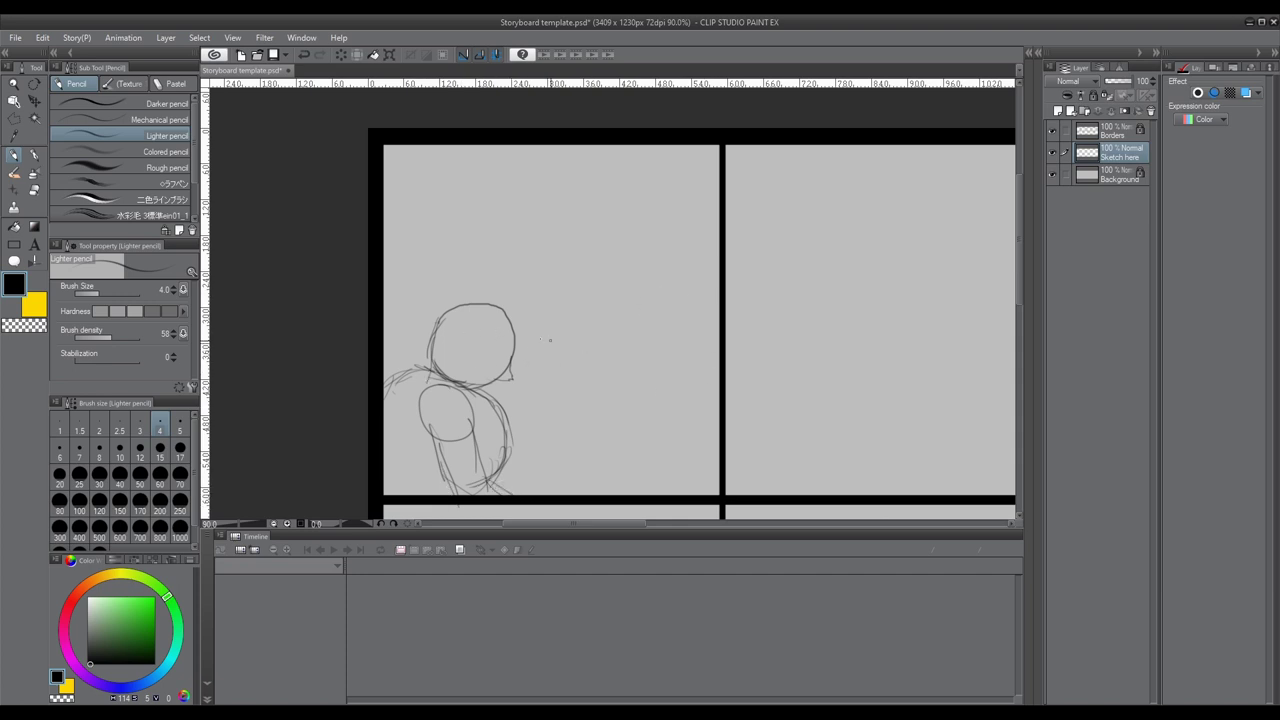
Step: Sketch a sloping horizon line across the first panel behind the figure's head and shoulders
{"action": "left_click_drag", "start_coordinate": [526, 364], "coordinate": [721, 415]}
{"action": "mouse_move", "coordinate": [552, 370]}
{"action": "left_mouse_down"}
{"action": "mouse_move", "coordinate": [388, 364]}
{"action": "mouse_move", "coordinate": [433, 364]}
{"action": "mouse_move", "coordinate": [386, 366]}
{"action": "left_mouse_up"}
{"action": "left_click_drag", "start_coordinate": [506, 373], "coordinate": [642, 395]}
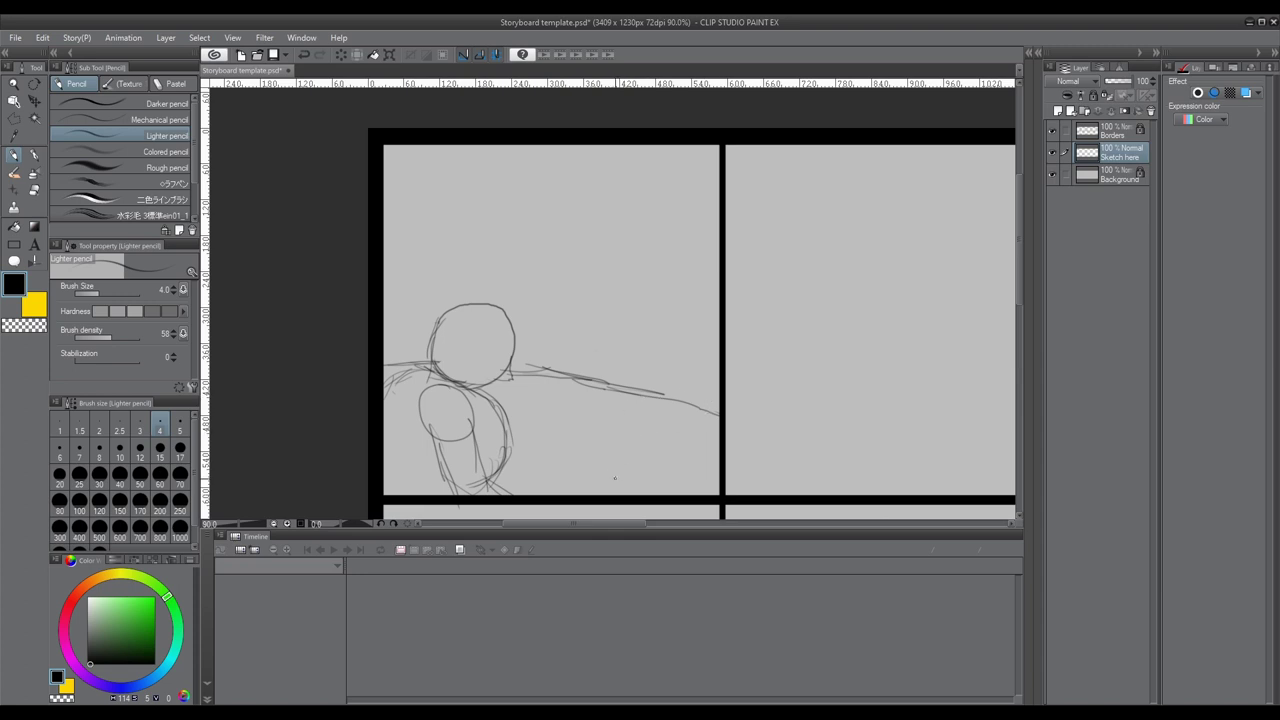
Step: Rough in a boxy structure with curved side strokes along the horizon line, on the far side of the first panel from the figure
{"action": "mouse_move", "coordinate": [615, 478]}
{"action": "left_mouse_down"}
{"action": "mouse_move", "coordinate": [616, 375]}
{"action": "mouse_move", "coordinate": [683, 388]}
{"action": "mouse_move", "coordinate": [721, 373]}
{"action": "left_mouse_up"}
{"action": "mouse_move", "coordinate": [614, 391]}
{"action": "left_mouse_down"}
{"action": "mouse_move", "coordinate": [663, 427]}
{"action": "mouse_move", "coordinate": [663, 478]}
{"action": "left_mouse_up"}
{"action": "left_click_drag", "start_coordinate": [662, 412], "coordinate": [716, 396]}
{"action": "left_click_drag", "start_coordinate": [671, 489], "coordinate": [600, 457]}
{"action": "mouse_move", "coordinate": [600, 457]}
{"action": "left_mouse_down"}
{"action": "mouse_move", "coordinate": [638, 470]}
{"action": "mouse_move", "coordinate": [588, 423]}
{"action": "left_mouse_up"}
{"action": "mouse_move", "coordinate": [573, 399]}
{"action": "left_mouse_down"}
{"action": "mouse_move", "coordinate": [654, 356]}
{"action": "mouse_move", "coordinate": [594, 446]}
{"action": "left_mouse_up"}
{"action": "left_click_drag", "start_coordinate": [606, 455], "coordinate": [600, 418]}
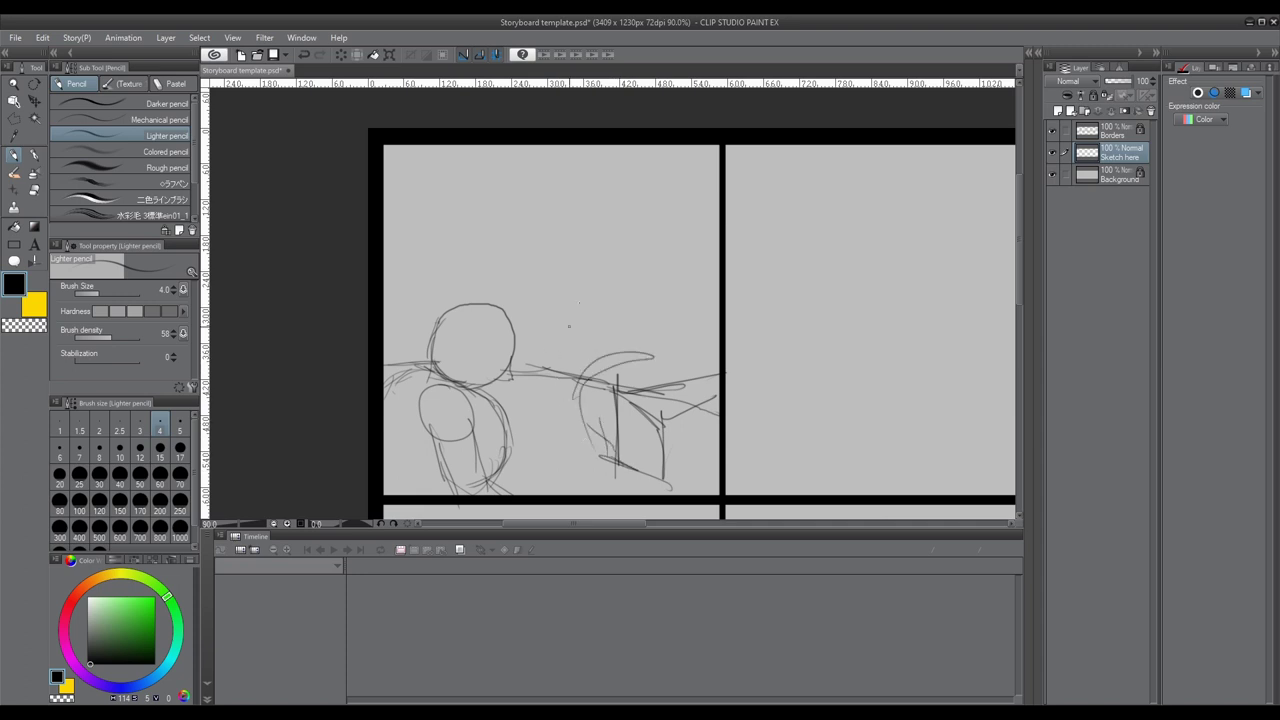
Step: Add diagonal overhead strokes, a rectangle above the figure's head and a long curved line to the first panel's background
{"action": "left_click_drag", "start_coordinate": [492, 181], "coordinate": [697, 255]}
{"action": "mouse_move", "coordinate": [403, 172]}
{"action": "left_mouse_down"}
{"action": "mouse_move", "coordinate": [580, 212]}
{"action": "mouse_move", "coordinate": [636, 198]}
{"action": "left_mouse_up"}
{"action": "left_click_drag", "start_coordinate": [452, 147], "coordinate": [672, 200]}
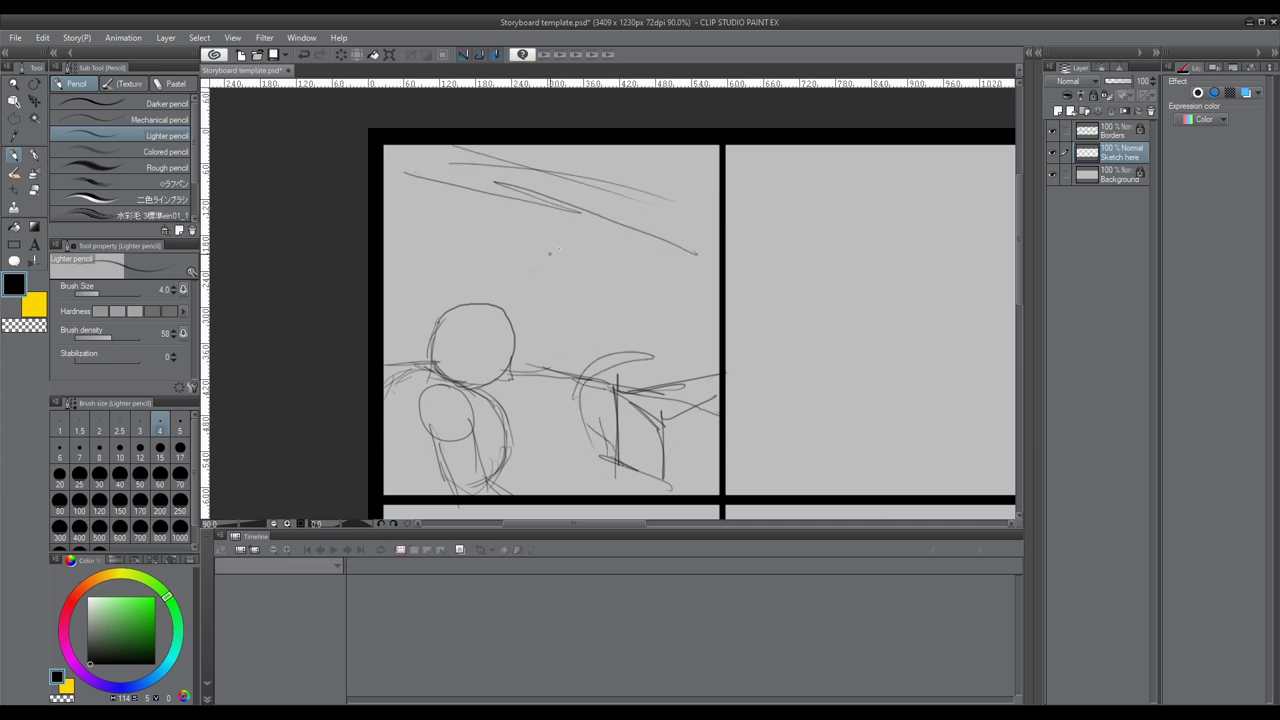
{"action": "mouse_move", "coordinate": [450, 277]}
{"action": "left_mouse_down"}
{"action": "mouse_move", "coordinate": [506, 205]}
{"action": "mouse_move", "coordinate": [480, 206]}
{"action": "mouse_move", "coordinate": [400, 277]}
{"action": "mouse_move", "coordinate": [518, 199]}
{"action": "mouse_move", "coordinate": [571, 266]}
{"action": "mouse_move", "coordinate": [583, 380]}
{"action": "left_mouse_up"}
{"action": "left_click_drag", "start_coordinate": [615, 252], "coordinate": [618, 273]}
Step: Sketch a small figure's round head, torso and first arm line in the middle of the second storyboard panel
{"action": "scroll", "coordinate": [683, 329], "scroll_direction": "down", "scroll_amount": 4}
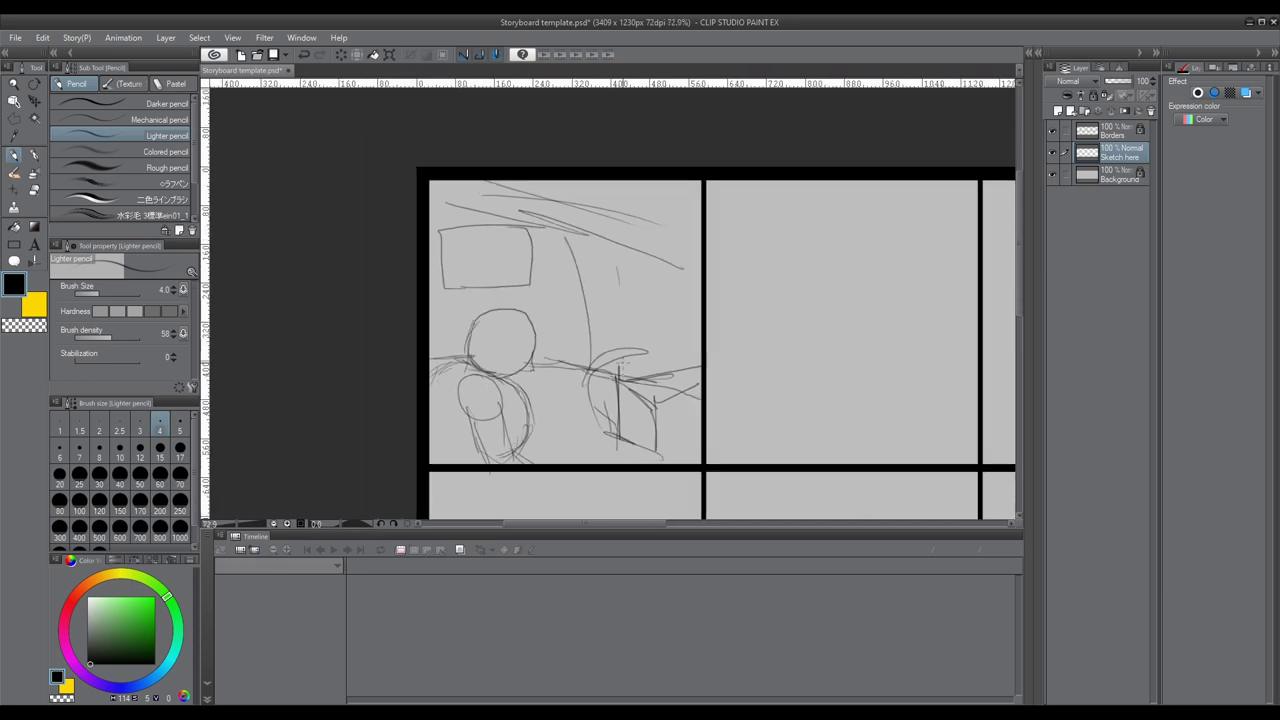
{"action": "scroll", "coordinate": [722, 308], "scroll_direction": "up", "scroll_amount": 3}
{"action": "scroll", "coordinate": [476, 400], "scroll_direction": "up", "scroll_amount": 2}
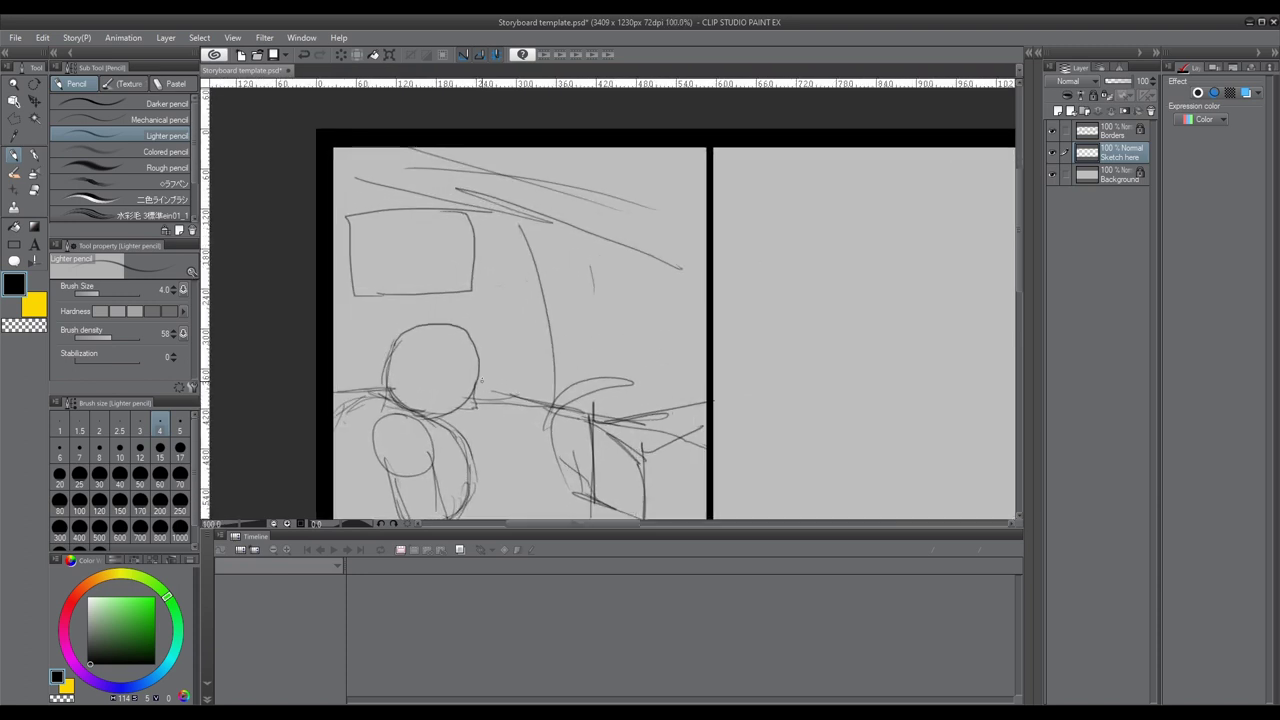
{"action": "left_click_drag", "start_coordinate": [490, 424], "coordinate": [481, 300]}
{"action": "scroll", "coordinate": [740, 265], "scroll_direction": "down", "scroll_amount": 1}
{"action": "mouse_move", "coordinate": [740, 265]}
{"action": "left_mouse_down"}
{"action": "mouse_move", "coordinate": [481, 342]}
{"action": "mouse_move", "coordinate": [356, 353]}
{"action": "left_mouse_up"}
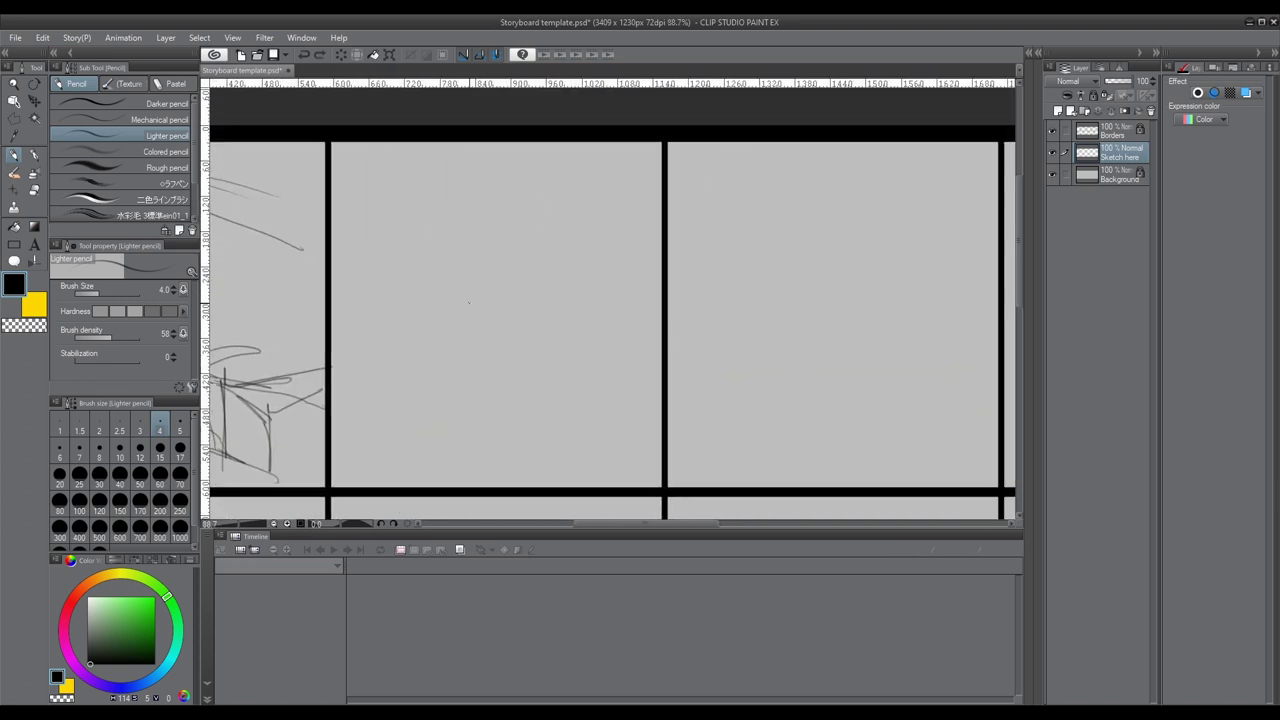
{"action": "left_click_drag", "start_coordinate": [449, 346], "coordinate": [482, 320]}
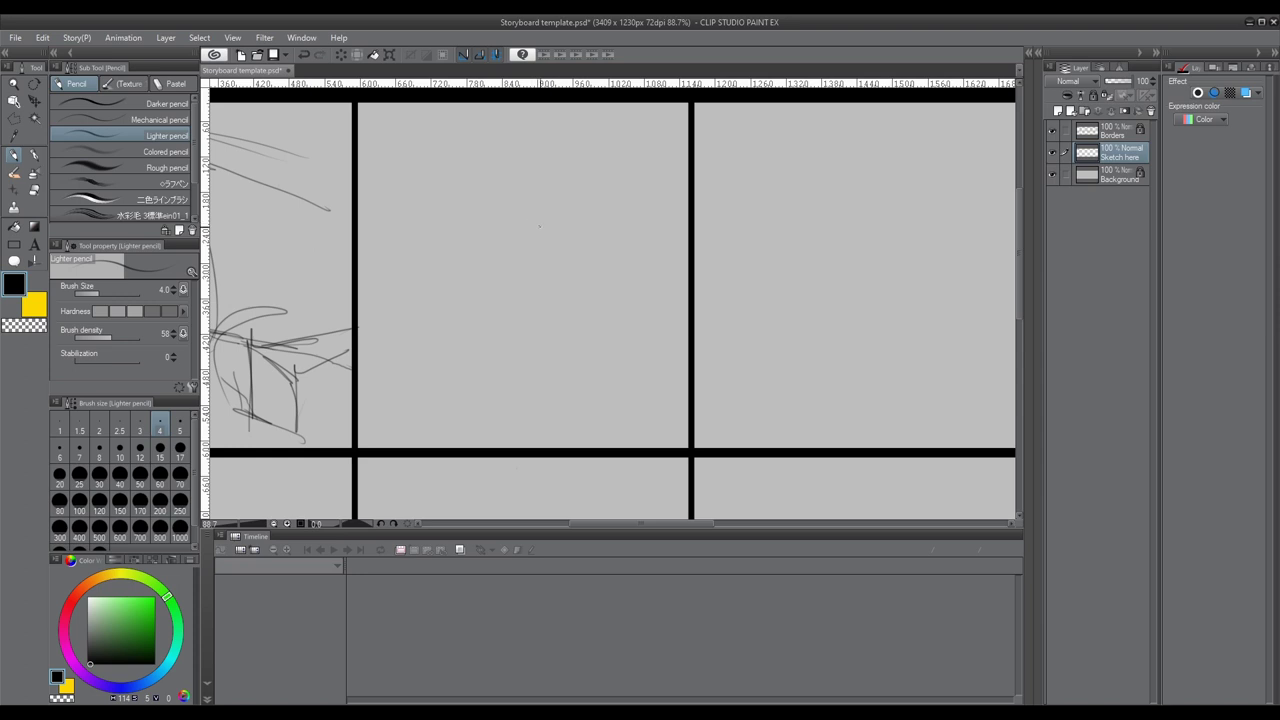
{"action": "mouse_move", "coordinate": [520, 222]}
{"action": "left_mouse_down"}
{"action": "mouse_move", "coordinate": [575, 204]}
{"action": "mouse_move", "coordinate": [509, 235]}
{"action": "mouse_move", "coordinate": [589, 243]}
{"action": "mouse_move", "coordinate": [594, 259]}
{"action": "mouse_move", "coordinate": [529, 243]}
{"action": "mouse_move", "coordinate": [590, 250]}
{"action": "mouse_move", "coordinate": [523, 262]}
{"action": "mouse_move", "coordinate": [609, 274]}
{"action": "mouse_move", "coordinate": [541, 298]}
{"action": "mouse_move", "coordinate": [613, 302]}
{"action": "mouse_move", "coordinate": [604, 392]}
{"action": "left_mouse_up"}
{"action": "key", "text": "ctrl+z"}
{"action": "left_click_drag", "start_coordinate": [606, 302], "coordinate": [612, 338]}
{"action": "mouse_move", "coordinate": [534, 296]}
{"action": "left_mouse_down"}
{"action": "mouse_move", "coordinate": [538, 338]}
{"action": "mouse_move", "coordinate": [518, 392]}
{"action": "left_mouse_up"}
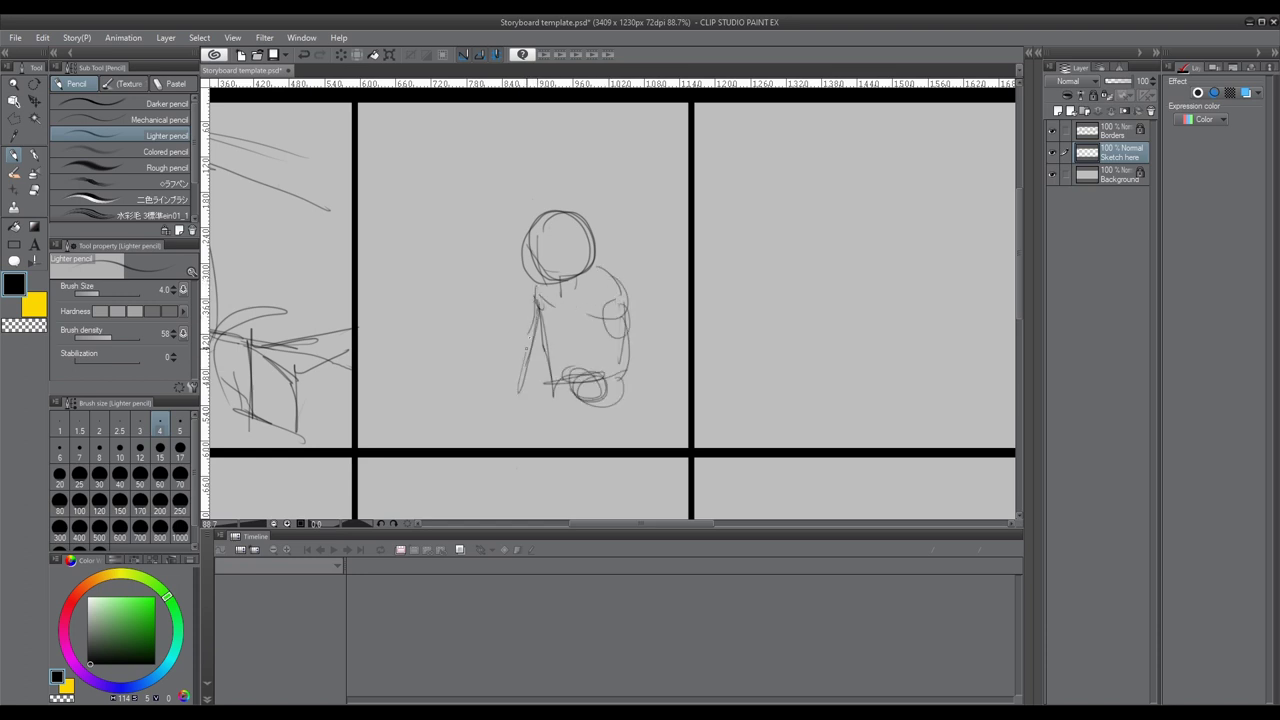
Step: Sketch both arms with round hands and the legs of the small figure in the second panel
{"action": "left_click_drag", "start_coordinate": [532, 332], "coordinate": [528, 394]}
{"action": "mouse_move", "coordinate": [625, 320]}
{"action": "left_mouse_down"}
{"action": "mouse_move", "coordinate": [634, 410]}
{"action": "mouse_move", "coordinate": [622, 390]}
{"action": "left_mouse_up"}
{"action": "mouse_move", "coordinate": [627, 366]}
{"action": "left_mouse_down"}
{"action": "mouse_move", "coordinate": [630, 402]}
{"action": "mouse_move", "coordinate": [616, 388]}
{"action": "left_mouse_up"}
{"action": "scroll", "coordinate": [540, 388], "scroll_direction": "down", "scroll_amount": 3}
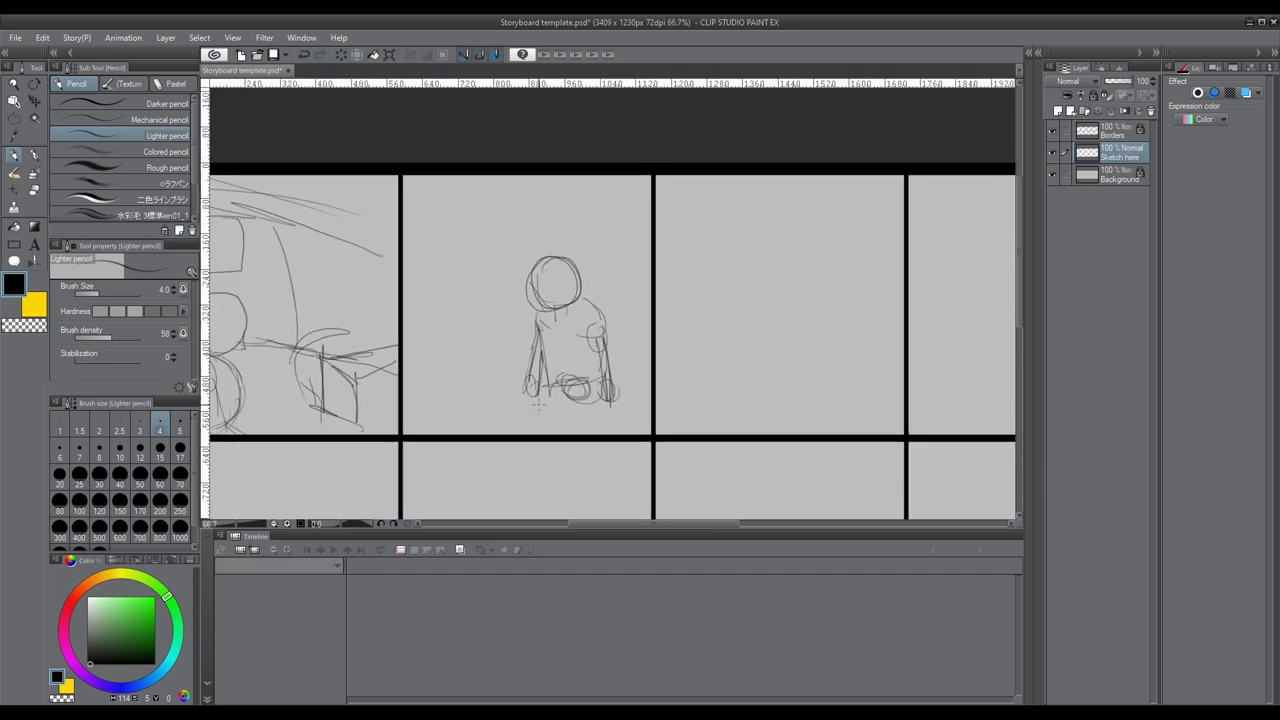
{"action": "scroll", "coordinate": [538, 385], "scroll_direction": "up", "scroll_amount": 3}
{"action": "left_click_drag", "start_coordinate": [527, 395], "coordinate": [522, 429]}
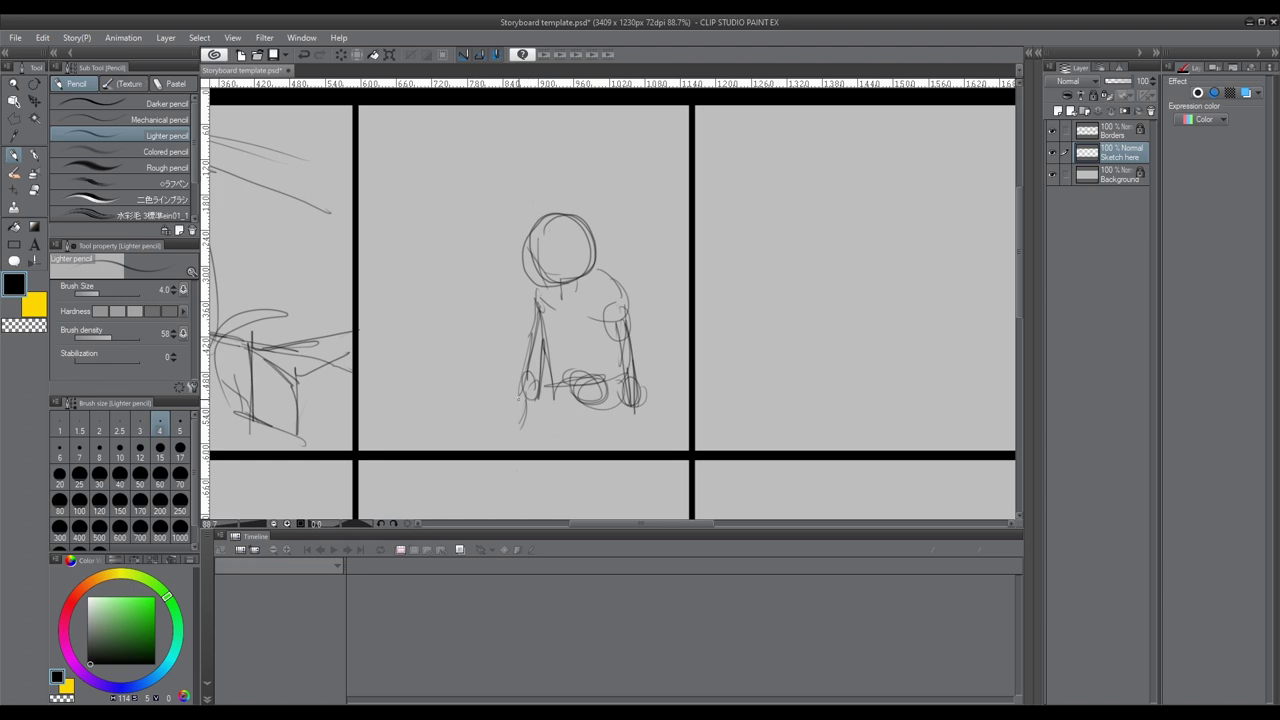
Step: Draw a horizon line behind the second panel's figure, extending to both panel borders and sloping down at one end
{"action": "left_click_drag", "start_coordinate": [418, 319], "coordinate": [494, 319]}
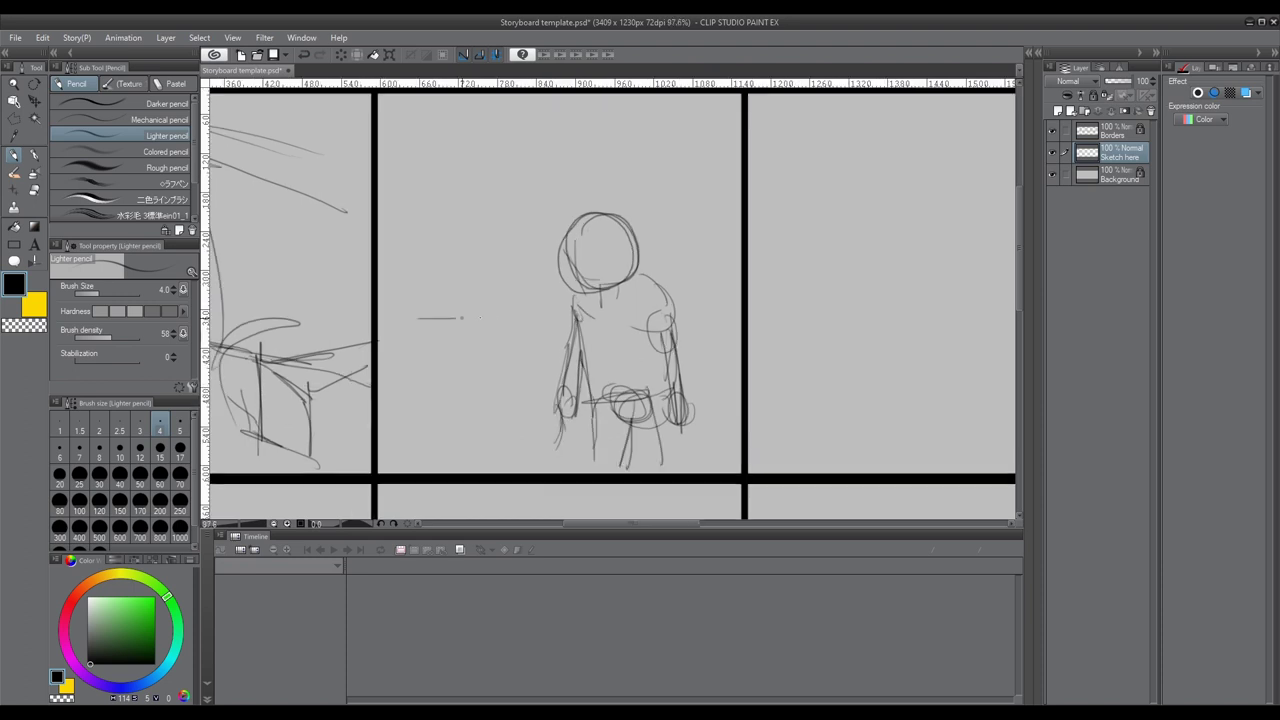
{"action": "left_click_drag", "start_coordinate": [411, 328], "coordinate": [566, 319]}
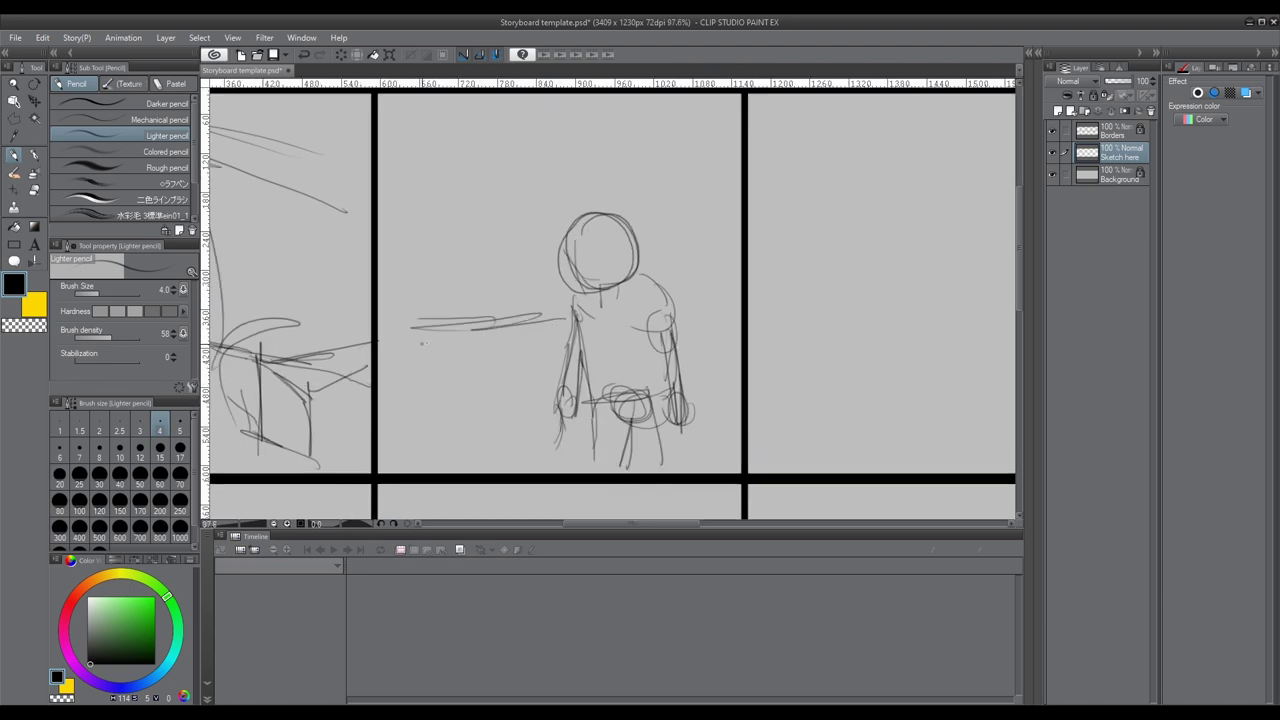
{"action": "left_click_drag", "start_coordinate": [513, 262], "coordinate": [502, 297]}
{"action": "scroll", "coordinate": [502, 297], "scroll_direction": "down", "scroll_amount": 2}
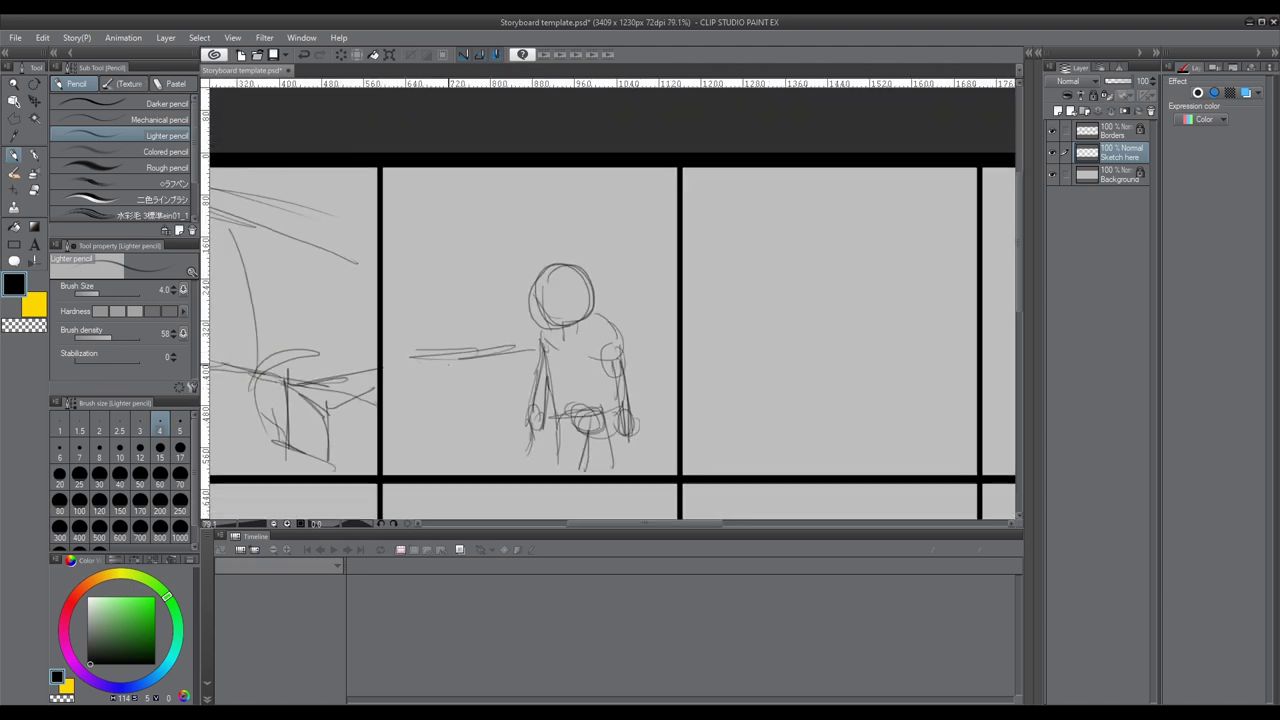
{"action": "left_click_drag", "start_coordinate": [425, 349], "coordinate": [390, 398]}
{"action": "left_click_drag", "start_coordinate": [420, 354], "coordinate": [656, 320]}
{"action": "scroll", "coordinate": [510, 345], "scroll_direction": "down", "scroll_amount": 2}
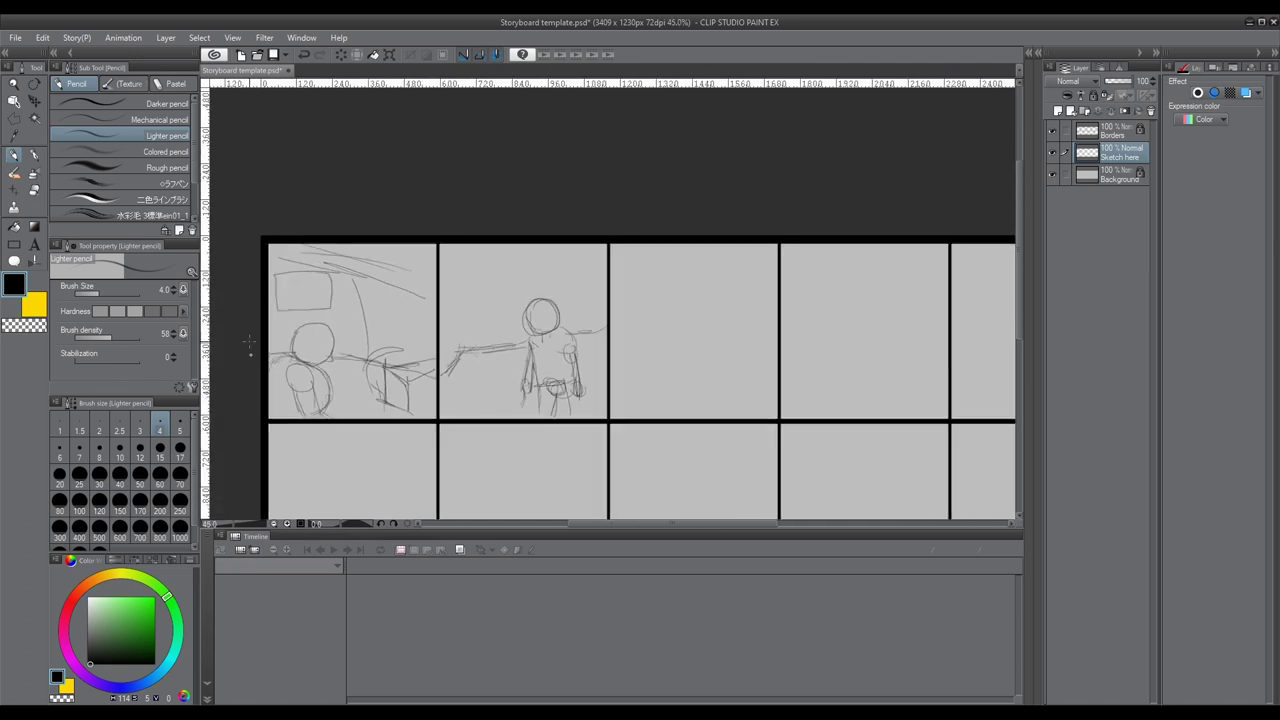
Step: Sketch a large head with a rounded skull and pointed chin in the middle of the third storyboard panel
{"action": "scroll", "coordinate": [290, 370], "scroll_direction": "up", "scroll_amount": 3}
{"action": "scroll", "coordinate": [352, 400], "scroll_direction": "down", "scroll_amount": 1}
{"action": "scroll", "coordinate": [551, 370], "scroll_direction": "up", "scroll_amount": 2}
{"action": "mouse_move", "coordinate": [985, 310]}
{"action": "left_mouse_down"}
{"action": "mouse_move", "coordinate": [551, 308]}
{"action": "mouse_move", "coordinate": [596, 280]}
{"action": "mouse_move", "coordinate": [577, 313]}
{"action": "mouse_move", "coordinate": [545, 325]}
{"action": "left_mouse_up"}
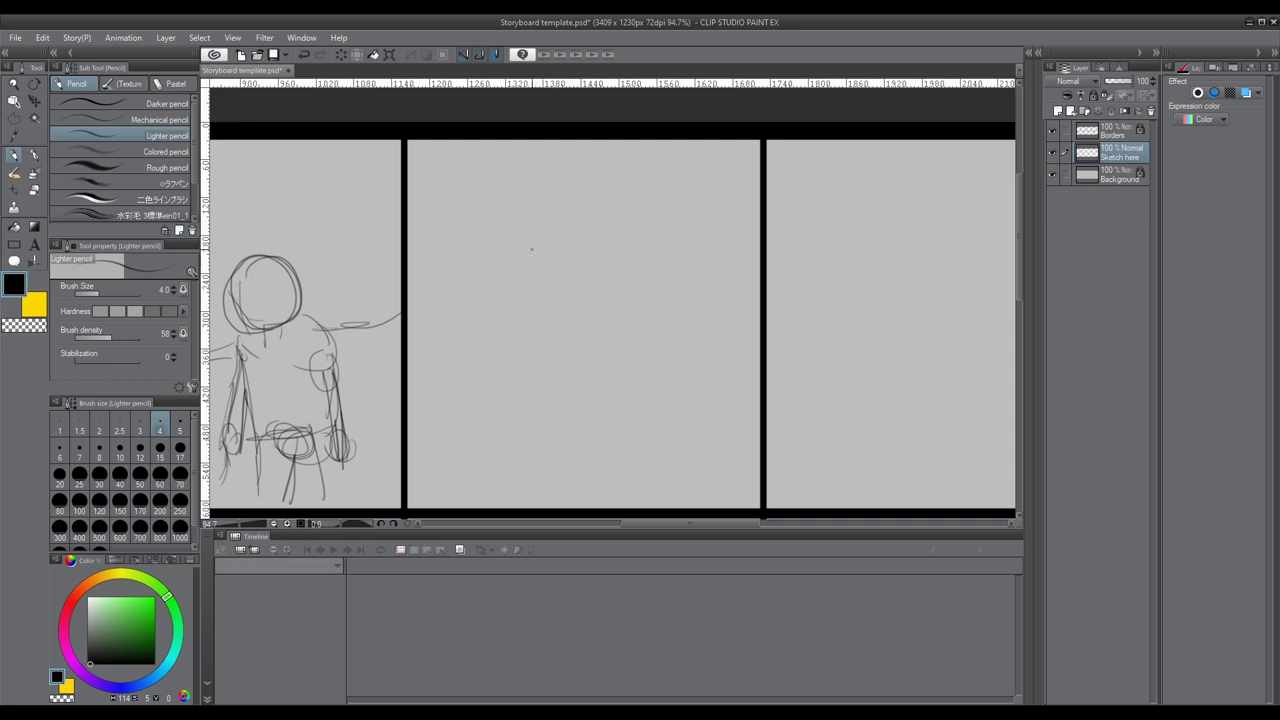
{"action": "mouse_move", "coordinate": [531, 264]}
{"action": "left_mouse_down"}
{"action": "mouse_move", "coordinate": [560, 217]}
{"action": "mouse_move", "coordinate": [662, 286]}
{"action": "mouse_move", "coordinate": [616, 335]}
{"action": "left_mouse_up"}
{"action": "mouse_move", "coordinate": [530, 253]}
{"action": "left_mouse_down"}
{"action": "mouse_move", "coordinate": [531, 277]}
{"action": "mouse_move", "coordinate": [628, 213]}
{"action": "mouse_move", "coordinate": [630, 347]}
{"action": "left_mouse_up"}
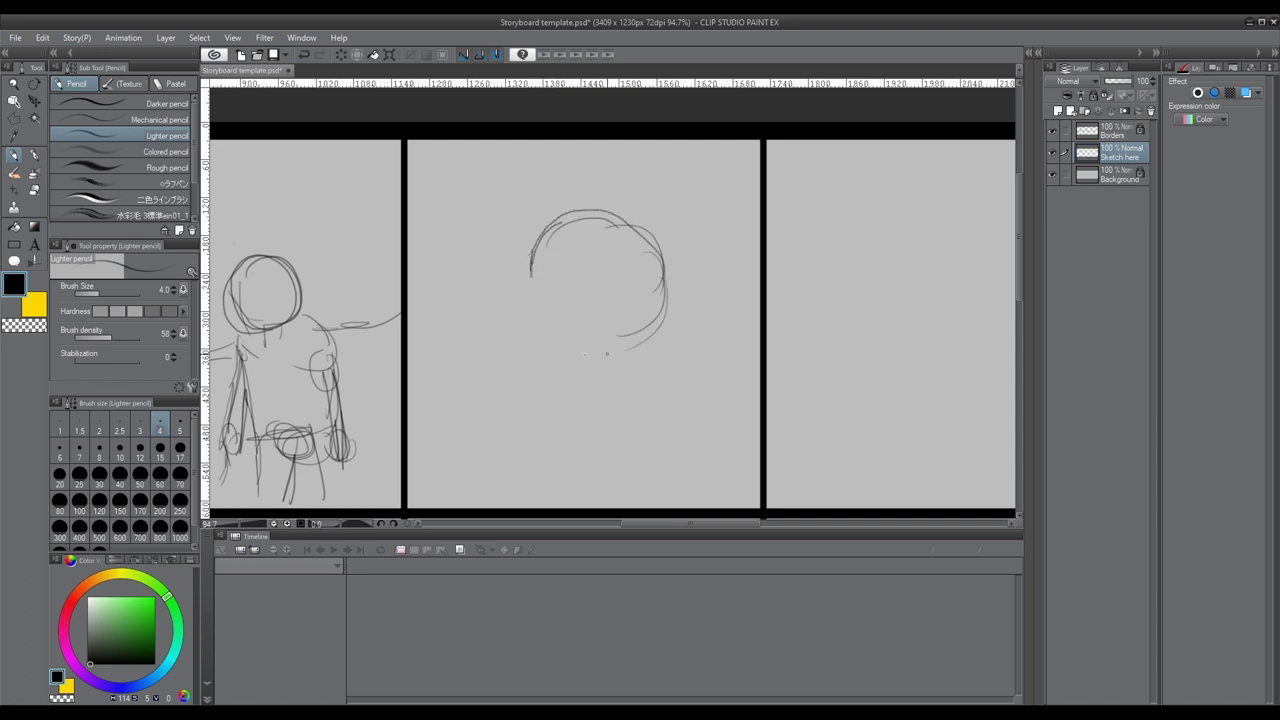
{"action": "mouse_move", "coordinate": [529, 276]}
{"action": "left_mouse_down"}
{"action": "mouse_move", "coordinate": [540, 348]}
{"action": "mouse_move", "coordinate": [618, 348]}
{"action": "mouse_move", "coordinate": [602, 366]}
{"action": "left_mouse_up"}
{"action": "left_click_drag", "start_coordinate": [540, 338], "coordinate": [554, 365]}
{"action": "mouse_move", "coordinate": [548, 348]}
{"action": "left_mouse_down"}
{"action": "mouse_move", "coordinate": [578, 398]}
{"action": "mouse_move", "coordinate": [597, 379]}
{"action": "mouse_move", "coordinate": [580, 398]}
{"action": "left_mouse_up"}
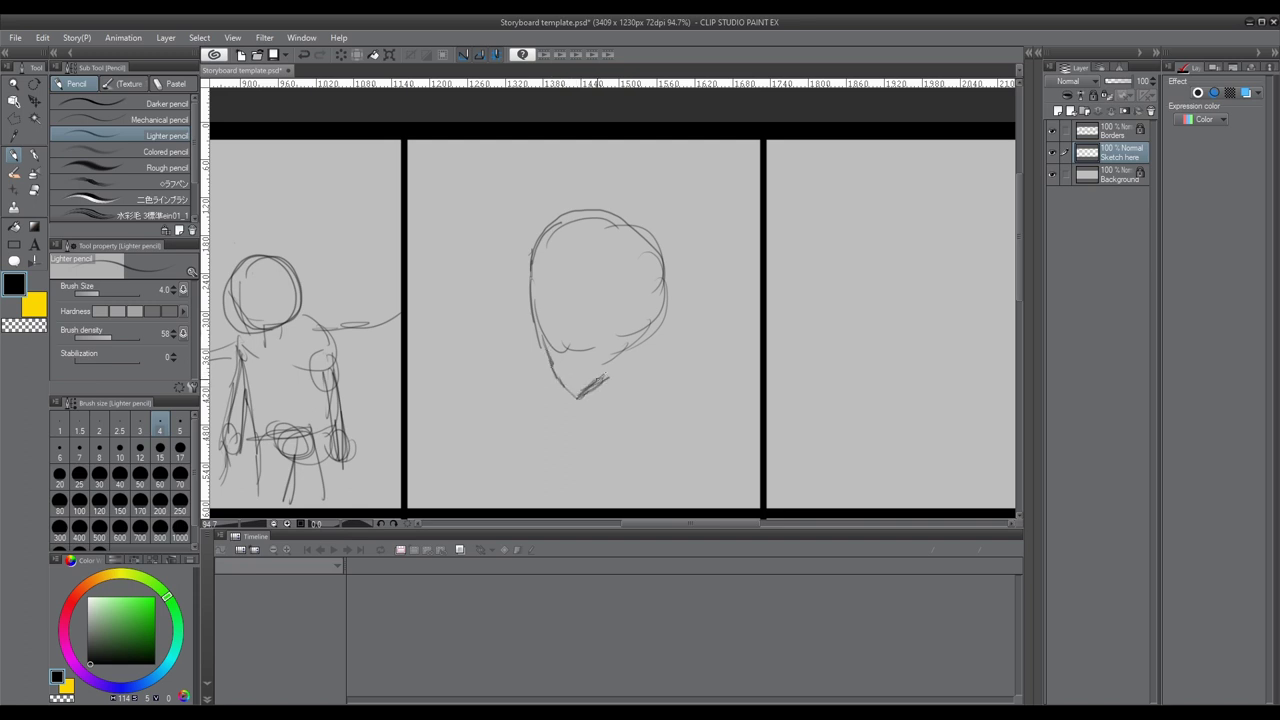
{"action": "left_click_drag", "start_coordinate": [616, 356], "coordinate": [594, 382]}
{"action": "mouse_move", "coordinate": [652, 322]}
{"action": "left_mouse_down"}
{"action": "mouse_move", "coordinate": [648, 381]}
{"action": "mouse_move", "coordinate": [611, 401]}
{"action": "left_mouse_up"}
Step: Add the neck, collar line, rounded shoulder and upper torso beneath the third panel's head
{"action": "mouse_move", "coordinate": [613, 367]}
{"action": "left_mouse_down"}
{"action": "mouse_move", "coordinate": [614, 404]}
{"action": "mouse_move", "coordinate": [605, 350]}
{"action": "mouse_move", "coordinate": [606, 376]}
{"action": "mouse_move", "coordinate": [710, 372]}
{"action": "left_mouse_up"}
{"action": "left_click_drag", "start_coordinate": [632, 362], "coordinate": [568, 394]}
{"action": "left_click_drag", "start_coordinate": [700, 350], "coordinate": [715, 398]}
{"action": "mouse_move", "coordinate": [632, 360]}
{"action": "left_mouse_down"}
{"action": "mouse_move", "coordinate": [580, 392]}
{"action": "mouse_move", "coordinate": [704, 350]}
{"action": "mouse_move", "coordinate": [732, 412]}
{"action": "left_mouse_up"}
{"action": "left_click_drag", "start_coordinate": [572, 398], "coordinate": [594, 460]}
Step: Draw a tall window-like frame with an inner border behind the third panel's head
{"action": "mouse_move", "coordinate": [482, 390]}
{"action": "left_mouse_down"}
{"action": "mouse_move", "coordinate": [578, 356]}
{"action": "mouse_move", "coordinate": [553, 363]}
{"action": "mouse_move", "coordinate": [560, 398]}
{"action": "left_mouse_up"}
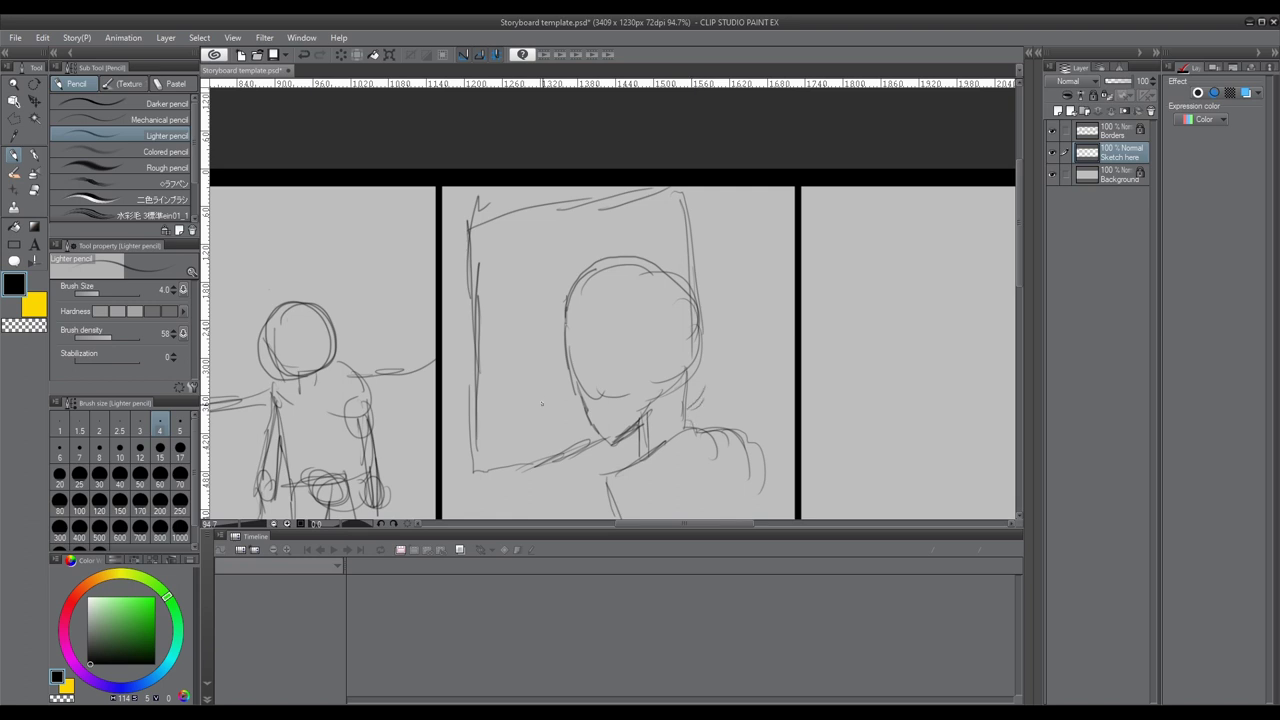
{"action": "left_click_drag", "start_coordinate": [516, 415], "coordinate": [573, 408]}
{"action": "mouse_move", "coordinate": [478, 432]}
{"action": "left_mouse_down"}
{"action": "mouse_move", "coordinate": [574, 400]}
{"action": "mouse_move", "coordinate": [508, 408]}
{"action": "mouse_move", "coordinate": [506, 332]}
{"action": "left_mouse_up"}
{"action": "left_click_drag", "start_coordinate": [504, 410], "coordinate": [488, 228]}
{"action": "left_click_drag", "start_coordinate": [496, 238], "coordinate": [478, 226]}
Step: Add loose diagonal strokes across the window-like frame behind the third panel's head
{"action": "left_click_drag", "start_coordinate": [561, 300], "coordinate": [504, 332]}
{"action": "mouse_move", "coordinate": [548, 310]}
{"action": "left_mouse_down"}
{"action": "mouse_move", "coordinate": [466, 358]}
{"action": "mouse_move", "coordinate": [512, 352]}
{"action": "left_mouse_up"}
{"action": "left_click_drag", "start_coordinate": [468, 298], "coordinate": [522, 248]}
{"action": "left_click_drag", "start_coordinate": [508, 266], "coordinate": [640, 210]}
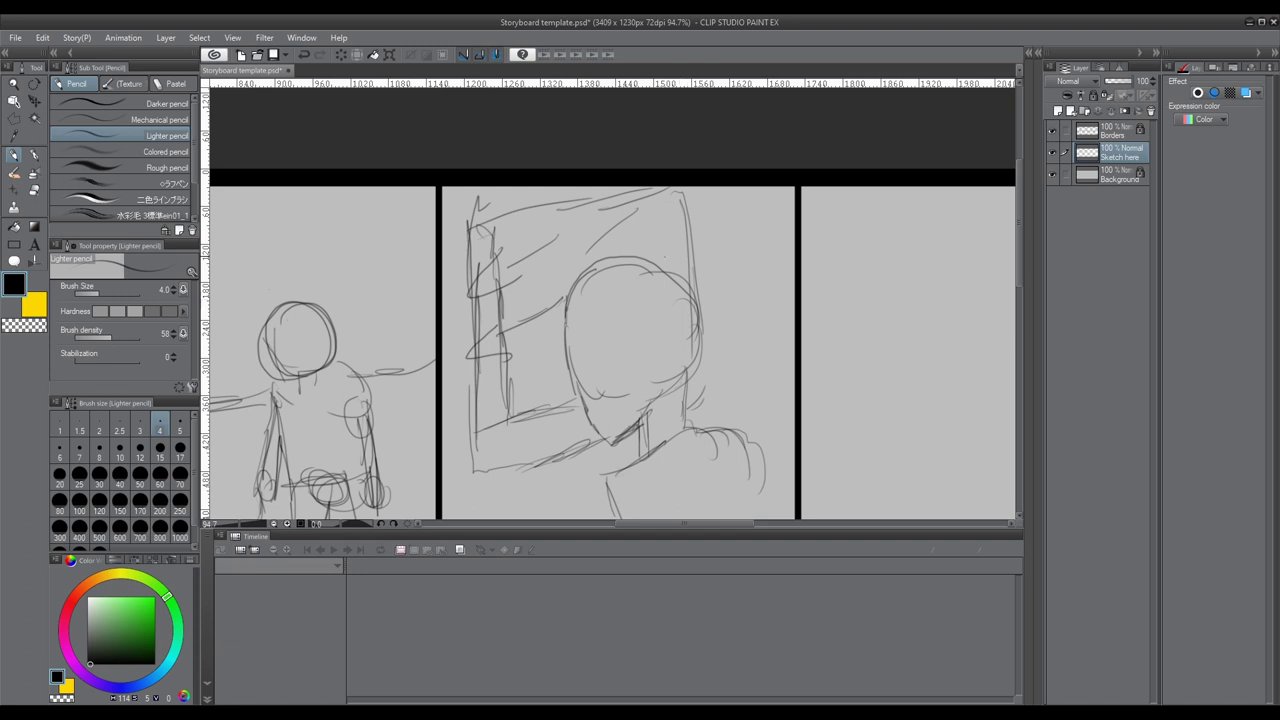
{"action": "left_click_drag", "start_coordinate": [586, 231], "coordinate": [561, 270]}
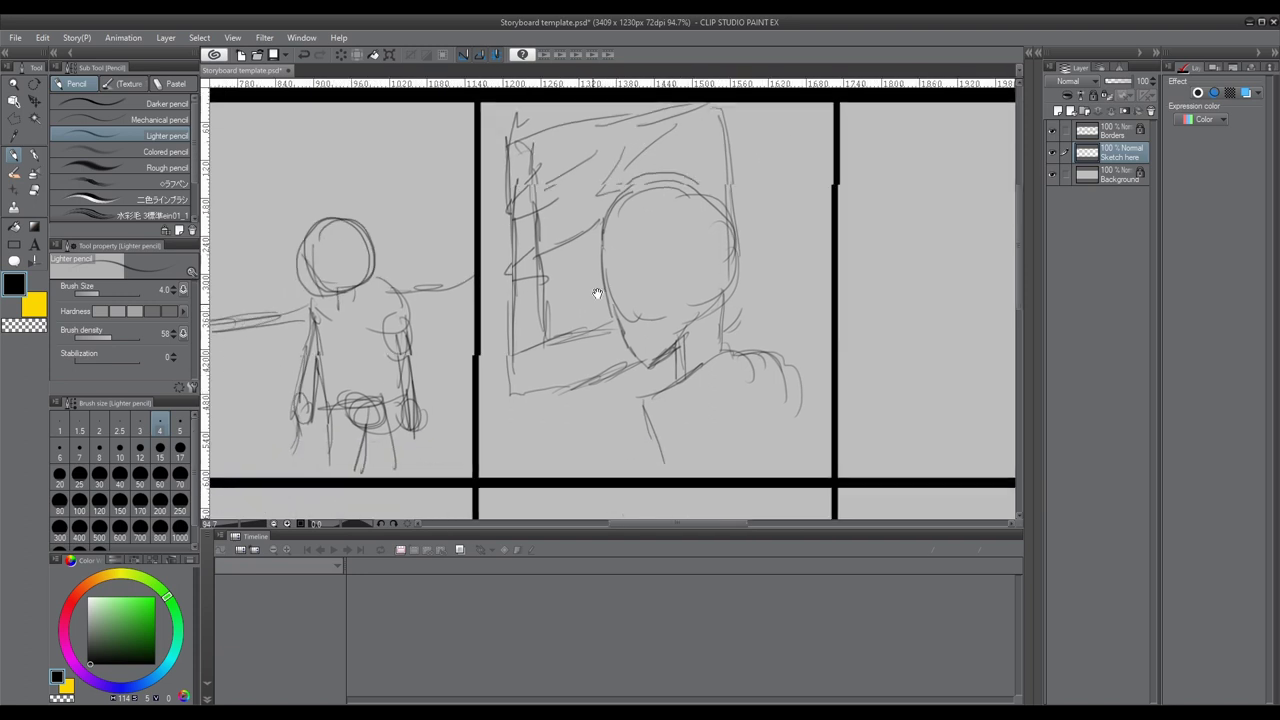
{"action": "scroll", "coordinate": [590, 275], "scroll_direction": "down", "scroll_amount": 2}
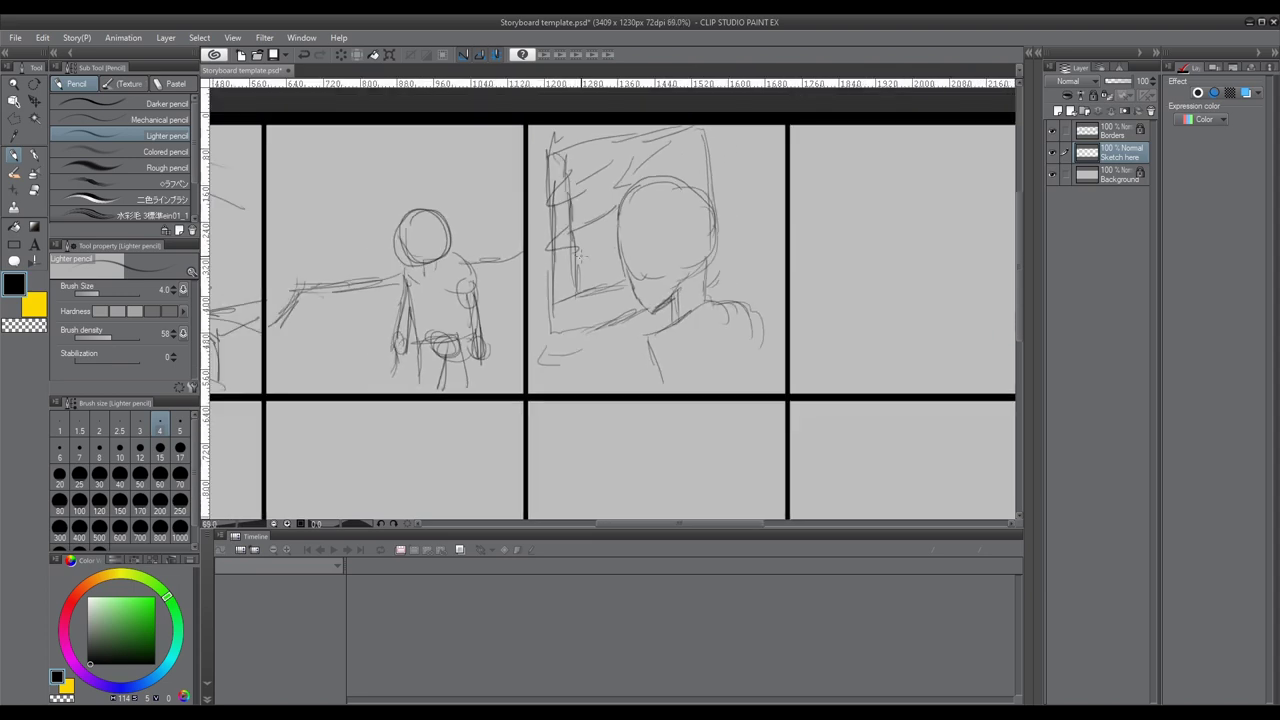
Step: Sketch a standing figure in the fourth panel with a small head, broad shoulders, folded arms and a slanted blade shape across the chest
{"action": "mouse_move", "coordinate": [734, 262]}
{"action": "left_mouse_down"}
{"action": "mouse_move", "coordinate": [837, 214]}
{"action": "mouse_move", "coordinate": [659, 221]}
{"action": "mouse_move", "coordinate": [520, 320]}
{"action": "left_mouse_up"}
{"action": "scroll", "coordinate": [583, 250], "scroll_direction": "up", "scroll_amount": 3}
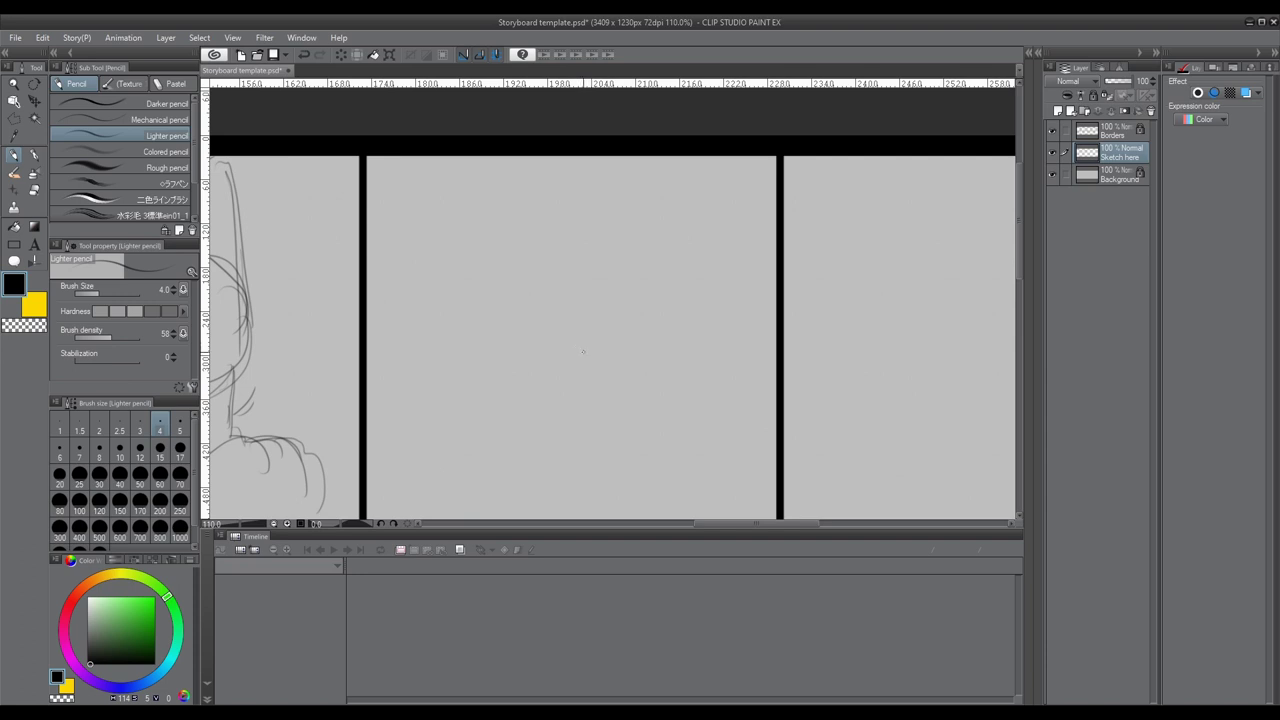
{"action": "scroll", "coordinate": [578, 300], "scroll_direction": "down", "scroll_amount": 2}
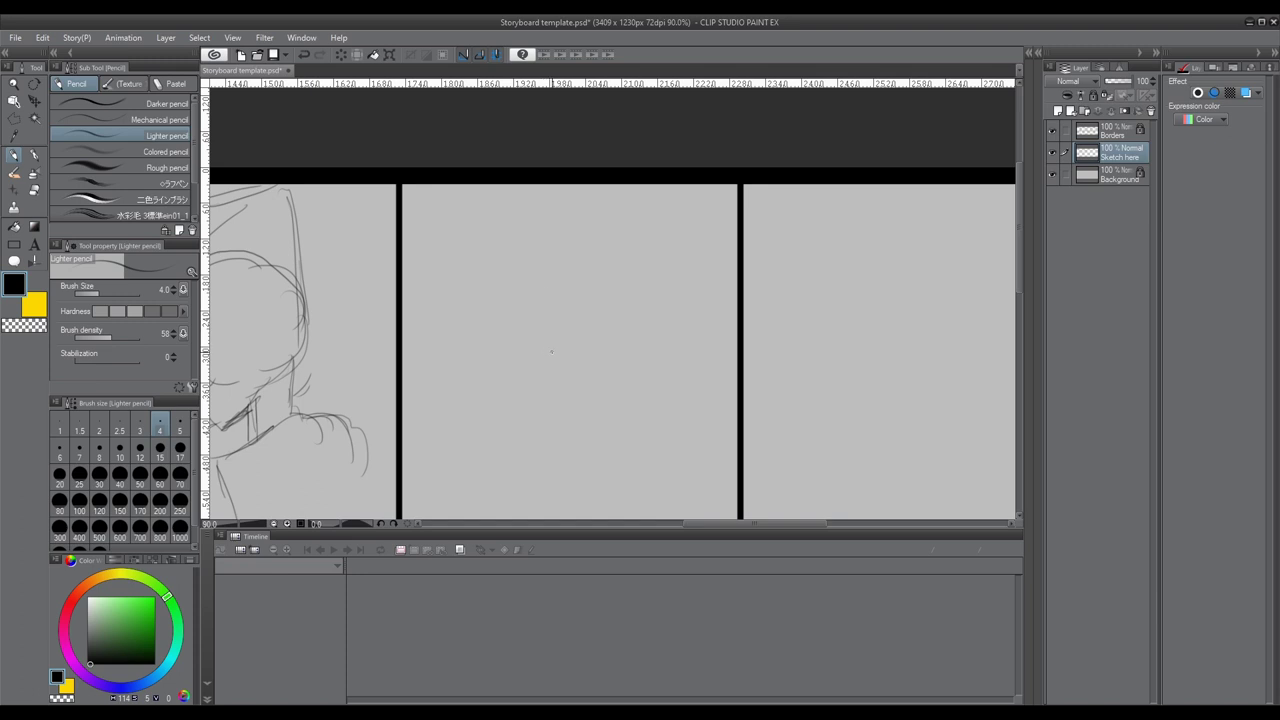
{"action": "scroll", "coordinate": [530, 330], "scroll_direction": "down", "scroll_amount": 1}
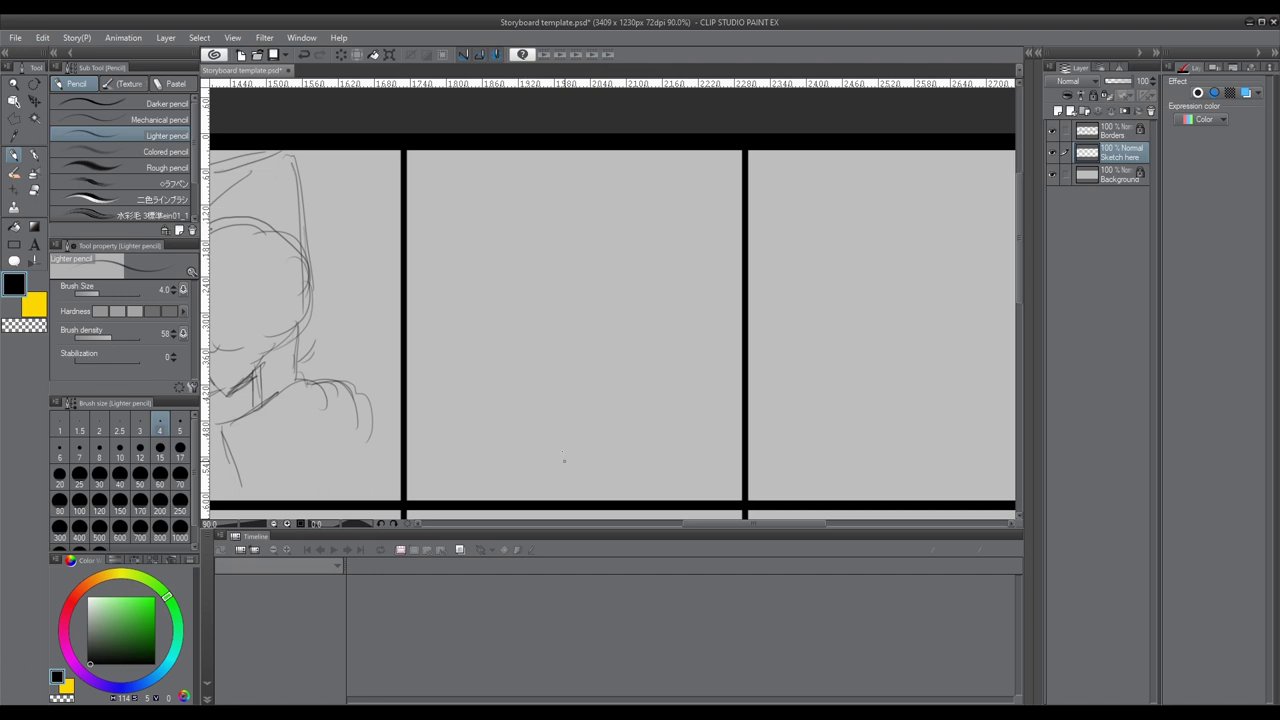
{"action": "scroll", "coordinate": [556, 424], "scroll_direction": "down", "scroll_amount": 1}
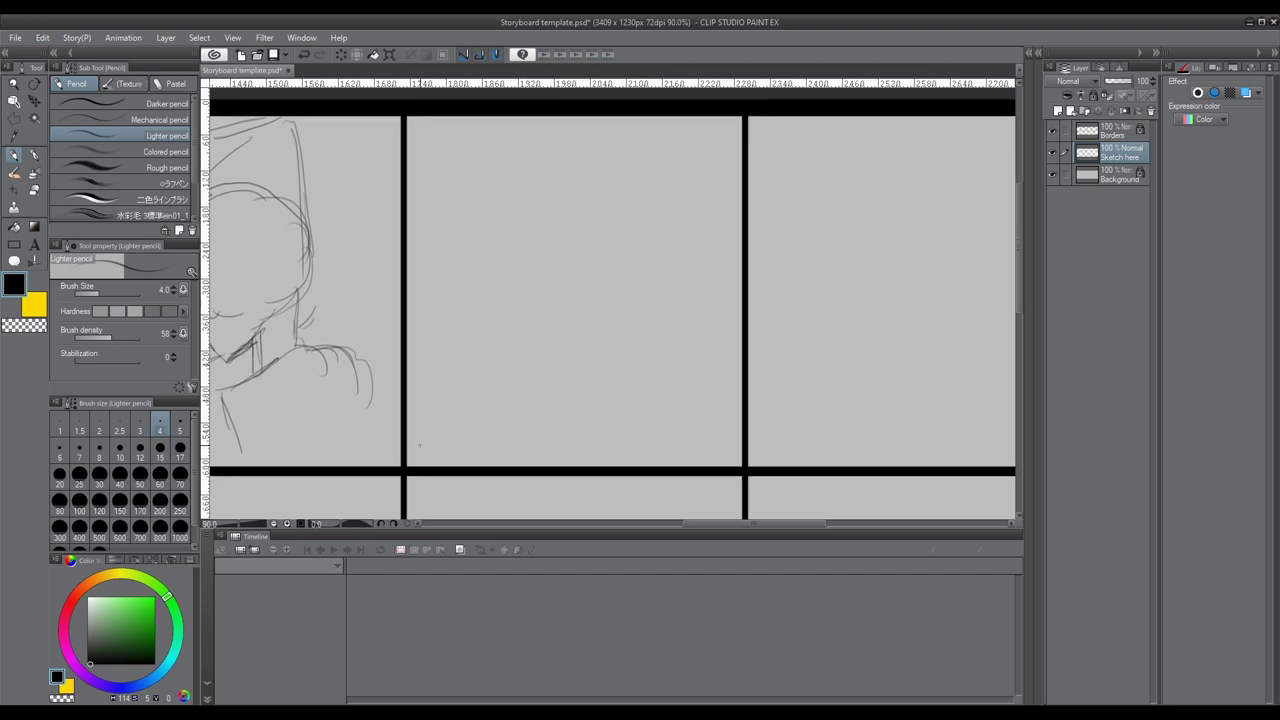
{"action": "left_click_drag", "start_coordinate": [556, 218], "coordinate": [560, 266]}
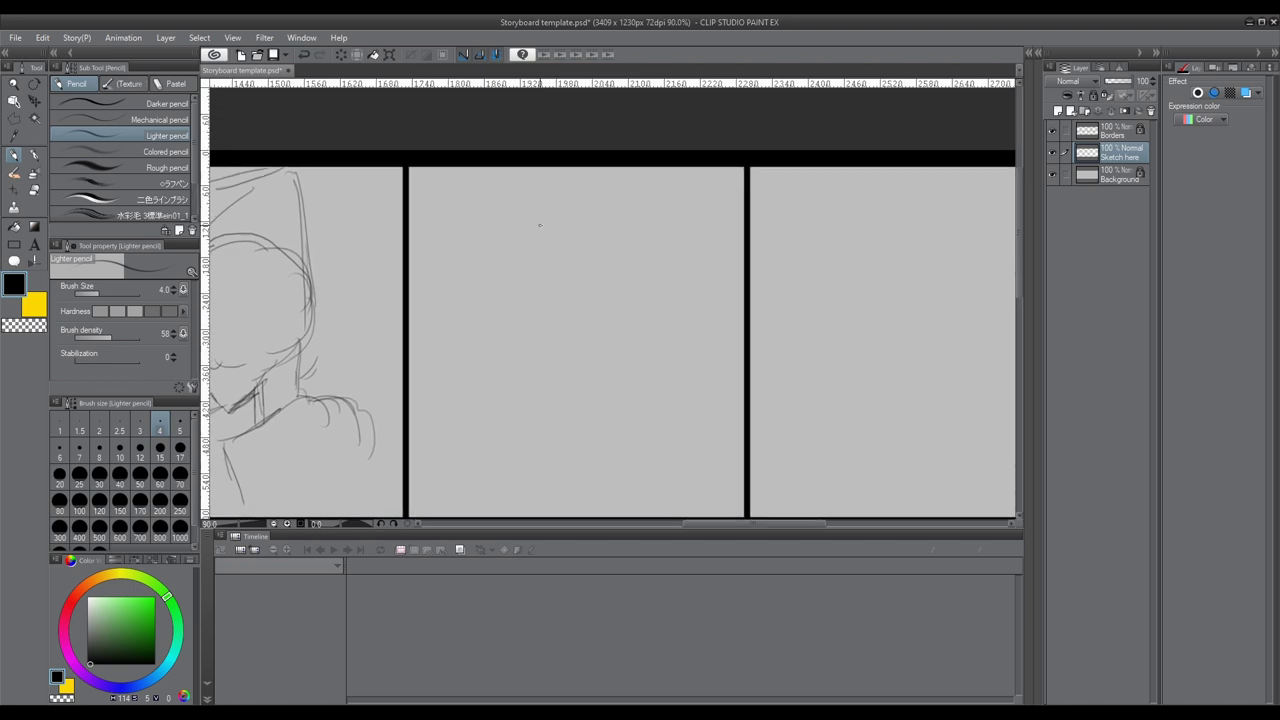
{"action": "mouse_move", "coordinate": [526, 212]}
{"action": "left_mouse_down"}
{"action": "mouse_move", "coordinate": [578, 207]}
{"action": "mouse_move", "coordinate": [586, 250]}
{"action": "left_mouse_up"}
{"action": "left_click_drag", "start_coordinate": [512, 277], "coordinate": [632, 300]}
{"action": "left_click_drag", "start_coordinate": [612, 264], "coordinate": [660, 352]}
{"action": "mouse_move", "coordinate": [517, 280]}
{"action": "left_mouse_down"}
{"action": "mouse_move", "coordinate": [499, 315]}
{"action": "mouse_move", "coordinate": [505, 369]}
{"action": "left_mouse_up"}
{"action": "mouse_move", "coordinate": [513, 287]}
{"action": "left_mouse_down"}
{"action": "mouse_move", "coordinate": [547, 332]}
{"action": "mouse_move", "coordinate": [517, 338]}
{"action": "mouse_move", "coordinate": [537, 365]}
{"action": "mouse_move", "coordinate": [548, 330]}
{"action": "mouse_move", "coordinate": [569, 352]}
{"action": "mouse_move", "coordinate": [557, 365]}
{"action": "mouse_move", "coordinate": [578, 297]}
{"action": "mouse_move", "coordinate": [636, 264]}
{"action": "left_mouse_up"}
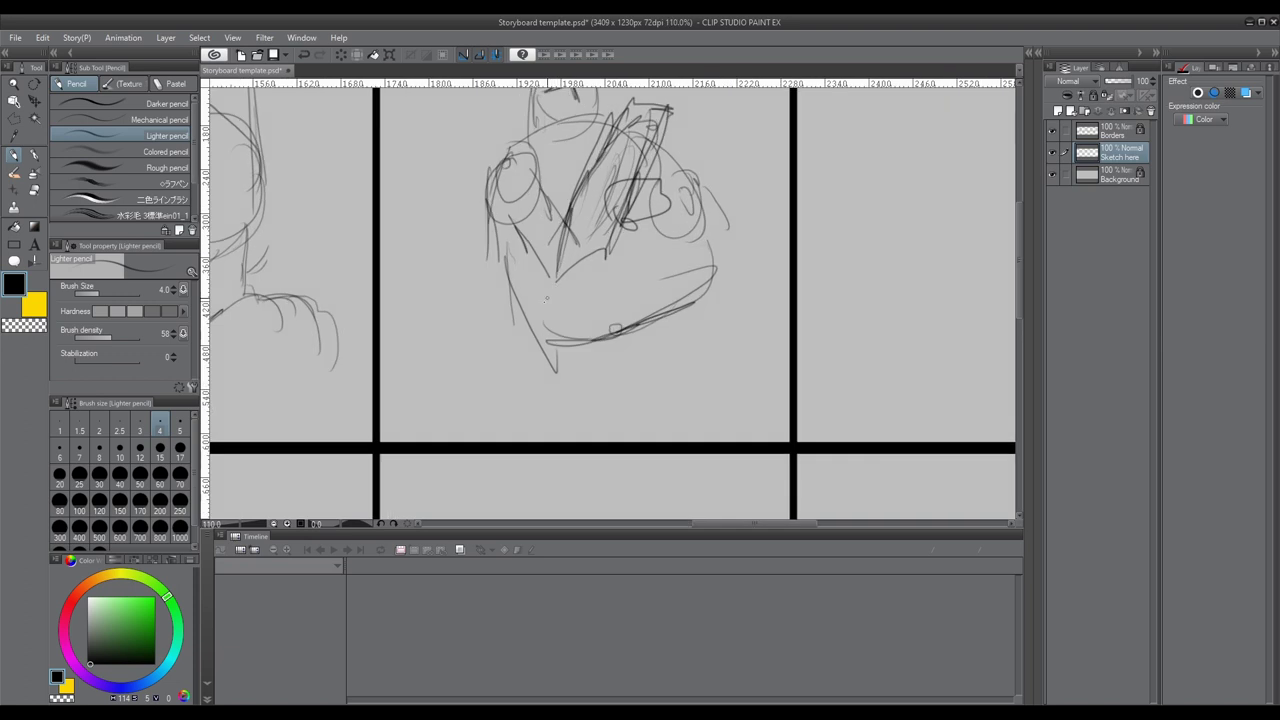
Step: Sketch legs below the fourth panel's figure and add diagonal and horizontal background strokes around it
{"action": "left_click_drag", "start_coordinate": [532, 338], "coordinate": [526, 404]}
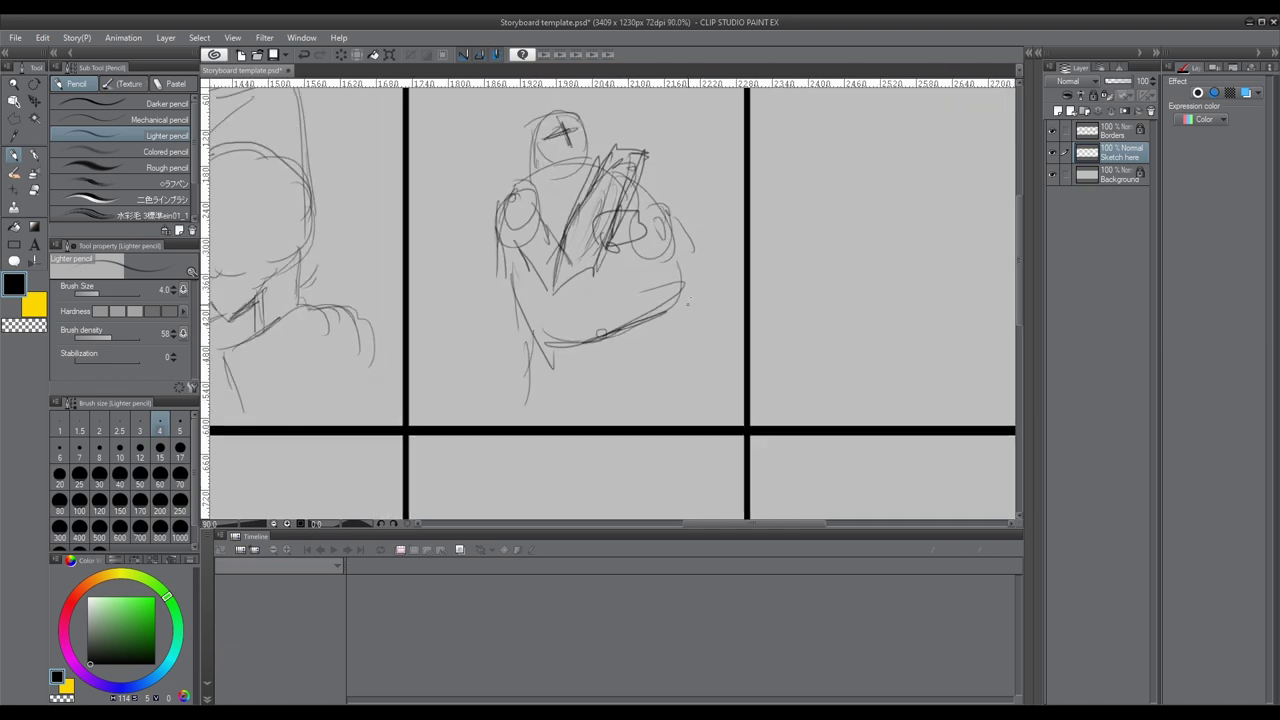
{"action": "left_click_drag", "start_coordinate": [696, 272], "coordinate": [686, 380]}
{"action": "key", "text": "ctrl+z"}
{"action": "left_click_drag", "start_coordinate": [615, 342], "coordinate": [620, 416]}
{"action": "left_click_drag", "start_coordinate": [672, 286], "coordinate": [682, 382]}
{"action": "scroll", "coordinate": [670, 395], "scroll_direction": "down", "scroll_amount": 2}
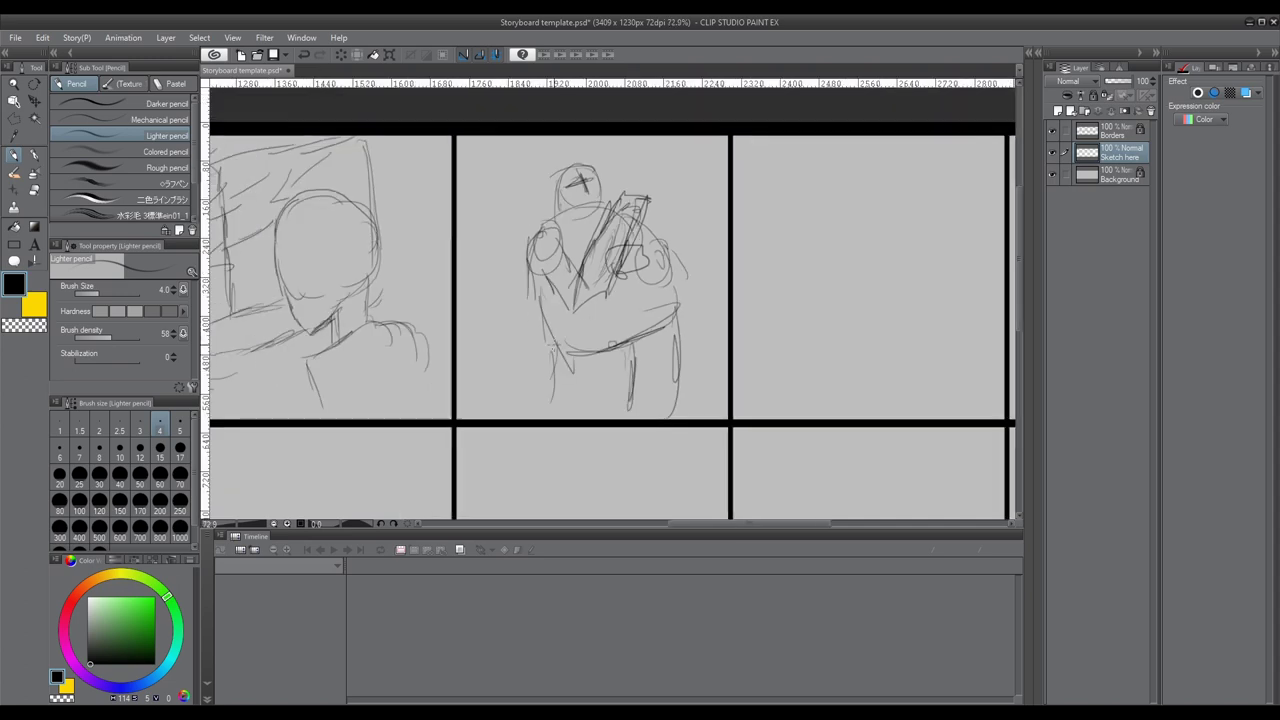
{"action": "scroll", "coordinate": [735, 214], "scroll_direction": "up", "scroll_amount": 2}
{"action": "scroll", "coordinate": [735, 214], "scroll_direction": "down", "scroll_amount": 4}
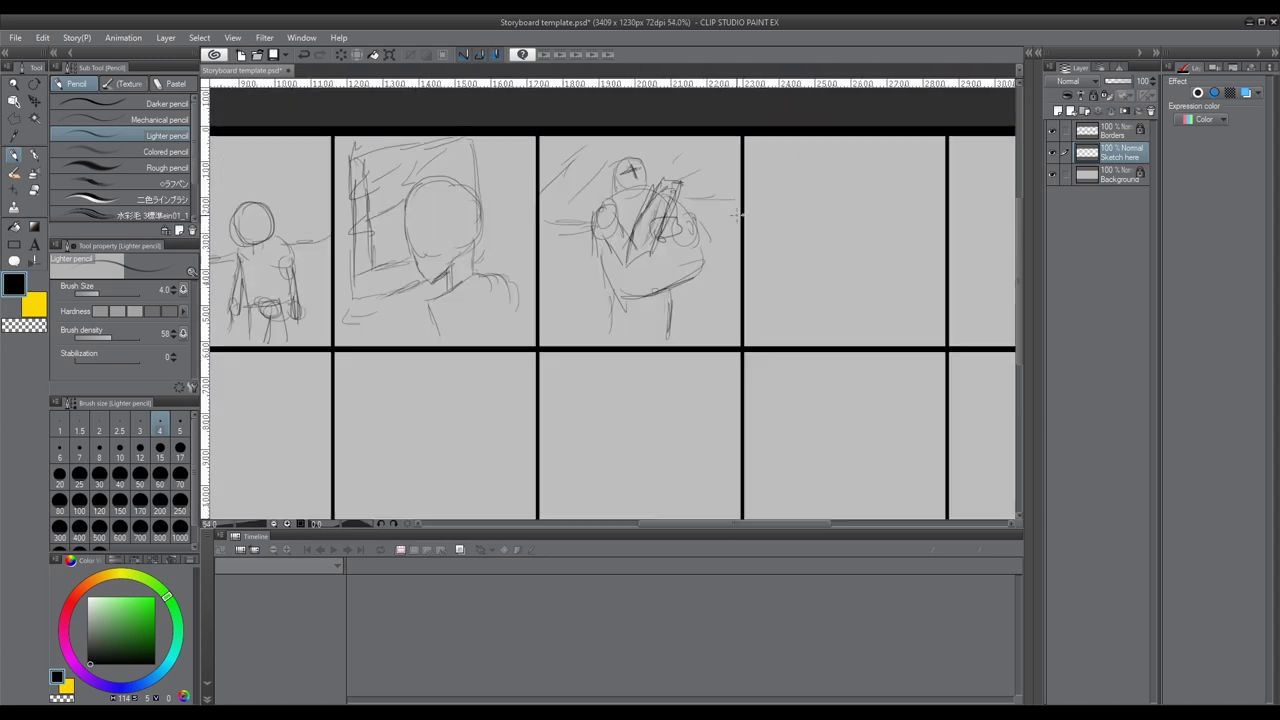
{"action": "scroll", "coordinate": [737, 214], "scroll_direction": "up", "scroll_amount": 2}
Step: Sketch a front-facing round head with a pointed chin and crossed face guidelines in the fifth panel
{"action": "left_click_drag", "start_coordinate": [737, 223], "coordinate": [515, 269]}
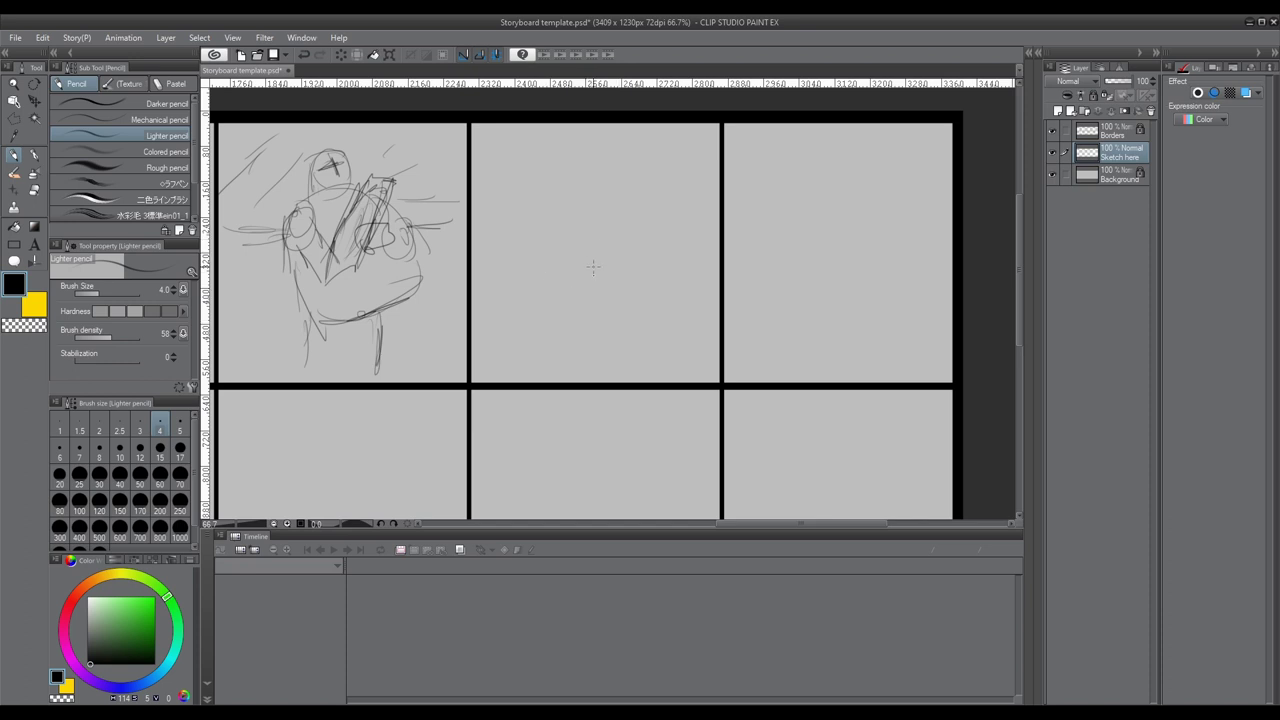
{"action": "scroll", "coordinate": [566, 287], "scroll_direction": "down", "scroll_amount": 2}
{"action": "scroll", "coordinate": [566, 287], "scroll_direction": "up", "scroll_amount": 2}
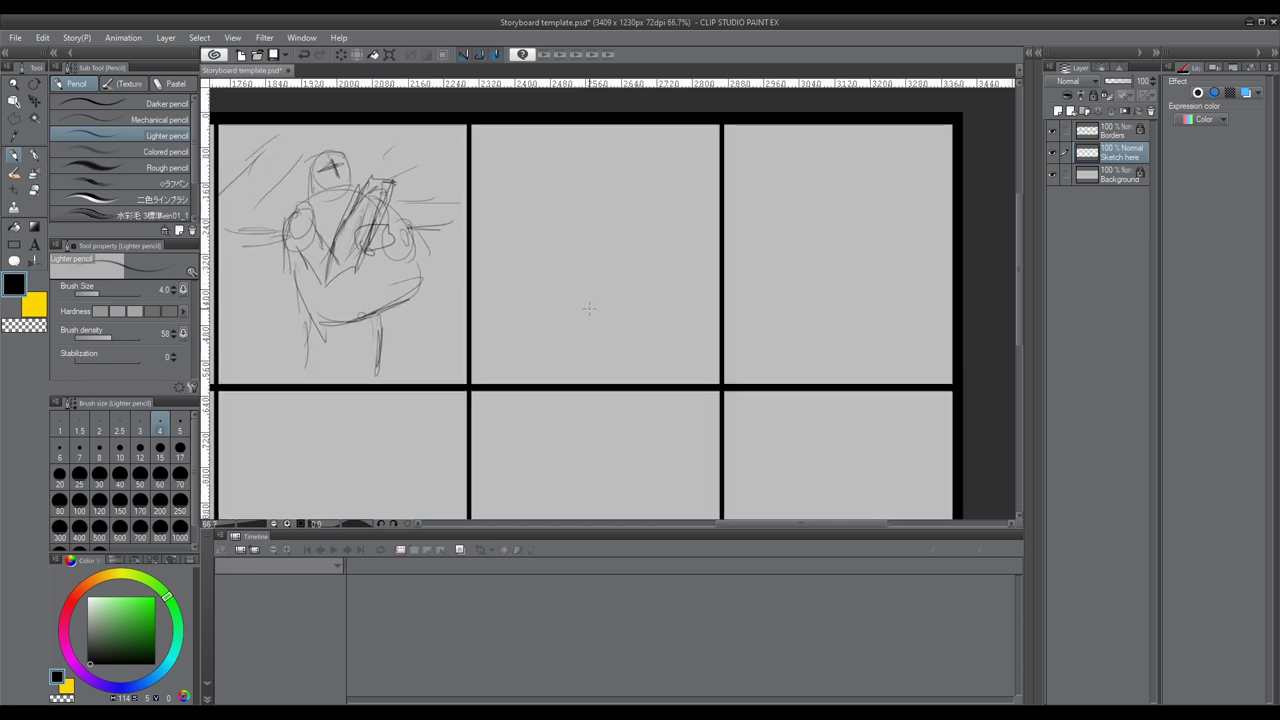
{"action": "key", "text": "space"}
{"action": "mouse_move", "coordinate": [614, 226]}
{"action": "left_mouse_down"}
{"action": "mouse_move", "coordinate": [614, 242]}
{"action": "mouse_move", "coordinate": [556, 234]}
{"action": "mouse_move", "coordinate": [590, 228]}
{"action": "mouse_move", "coordinate": [640, 272]}
{"action": "mouse_move", "coordinate": [634, 316]}
{"action": "left_mouse_up"}
{"action": "left_click_drag", "start_coordinate": [550, 250], "coordinate": [545, 274]}
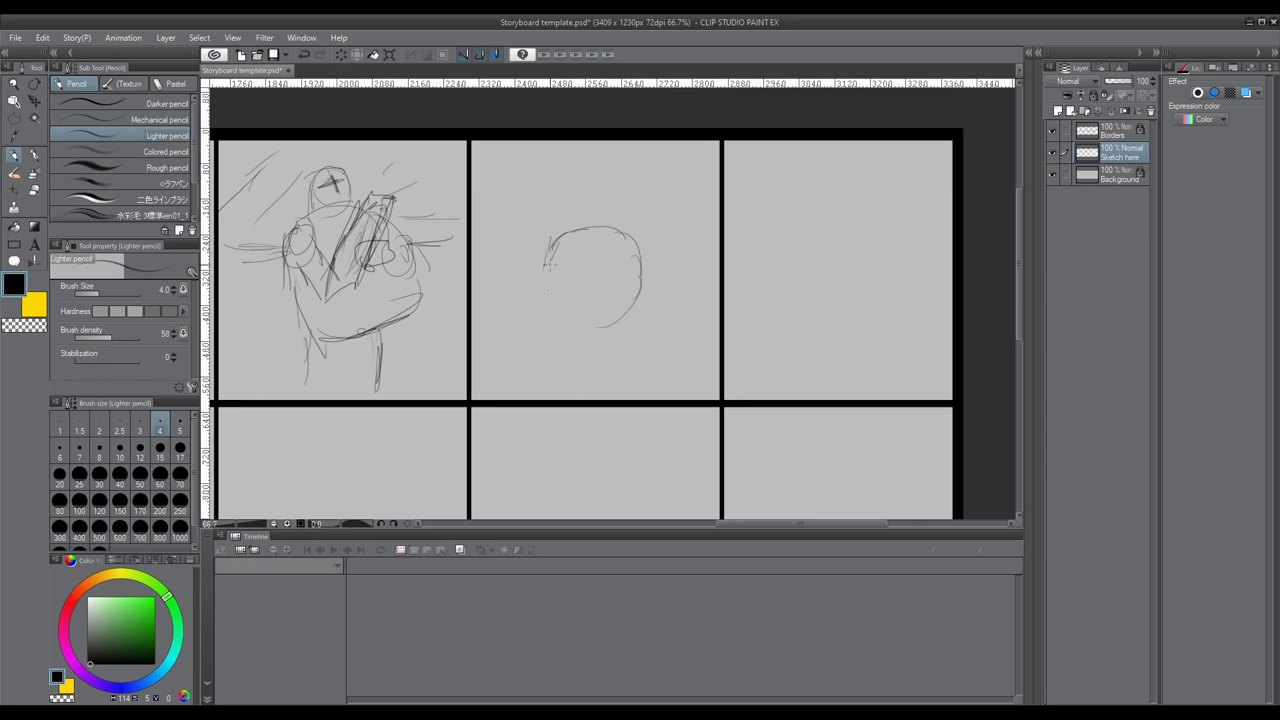
{"action": "left_click_drag", "start_coordinate": [545, 274], "coordinate": [545, 308]}
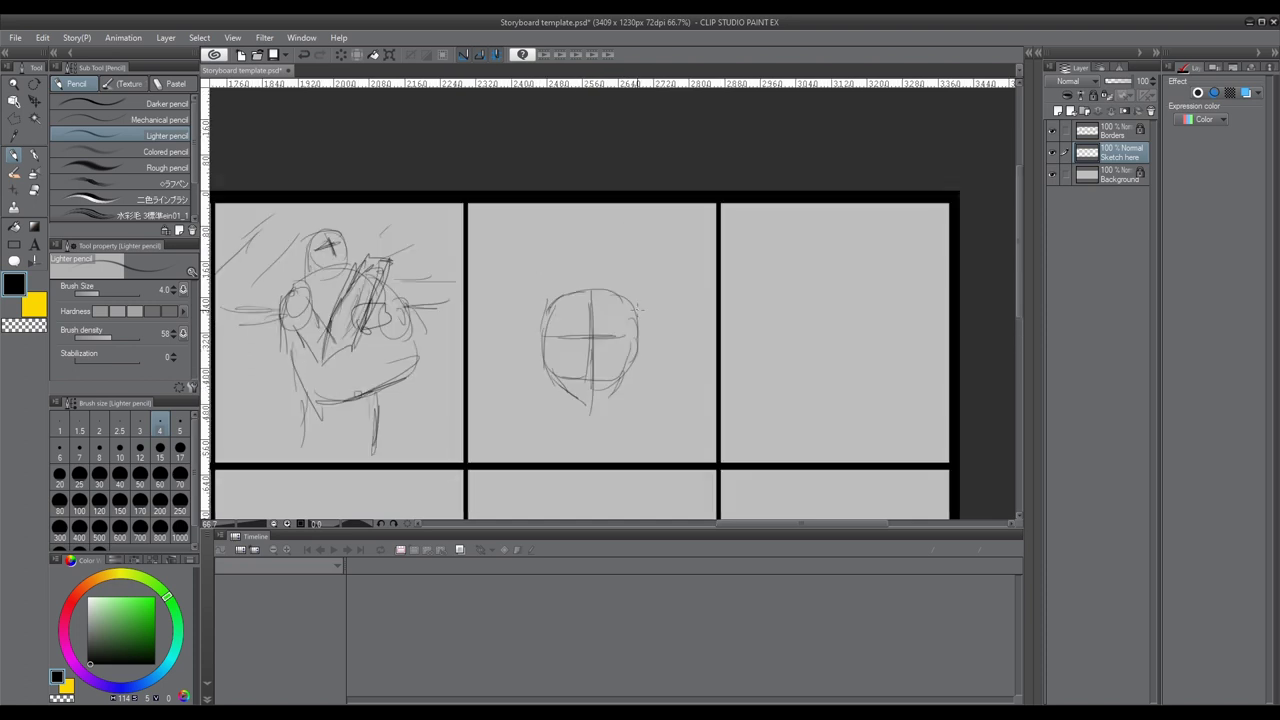
Step: Add spiky hair around the fifth panel's head and long horizontal lines below its chin
{"action": "mouse_move", "coordinate": [636, 328]}
{"action": "left_mouse_down"}
{"action": "mouse_move", "coordinate": [618, 254]}
{"action": "mouse_move", "coordinate": [610, 284]}
{"action": "mouse_move", "coordinate": [540, 212]}
{"action": "mouse_move", "coordinate": [568, 282]}
{"action": "mouse_move", "coordinate": [545, 298]}
{"action": "mouse_move", "coordinate": [638, 400]}
{"action": "left_mouse_up"}
{"action": "mouse_move", "coordinate": [546, 292]}
{"action": "left_mouse_down"}
{"action": "mouse_move", "coordinate": [530, 390]}
{"action": "mouse_move", "coordinate": [588, 405]}
{"action": "left_mouse_up"}
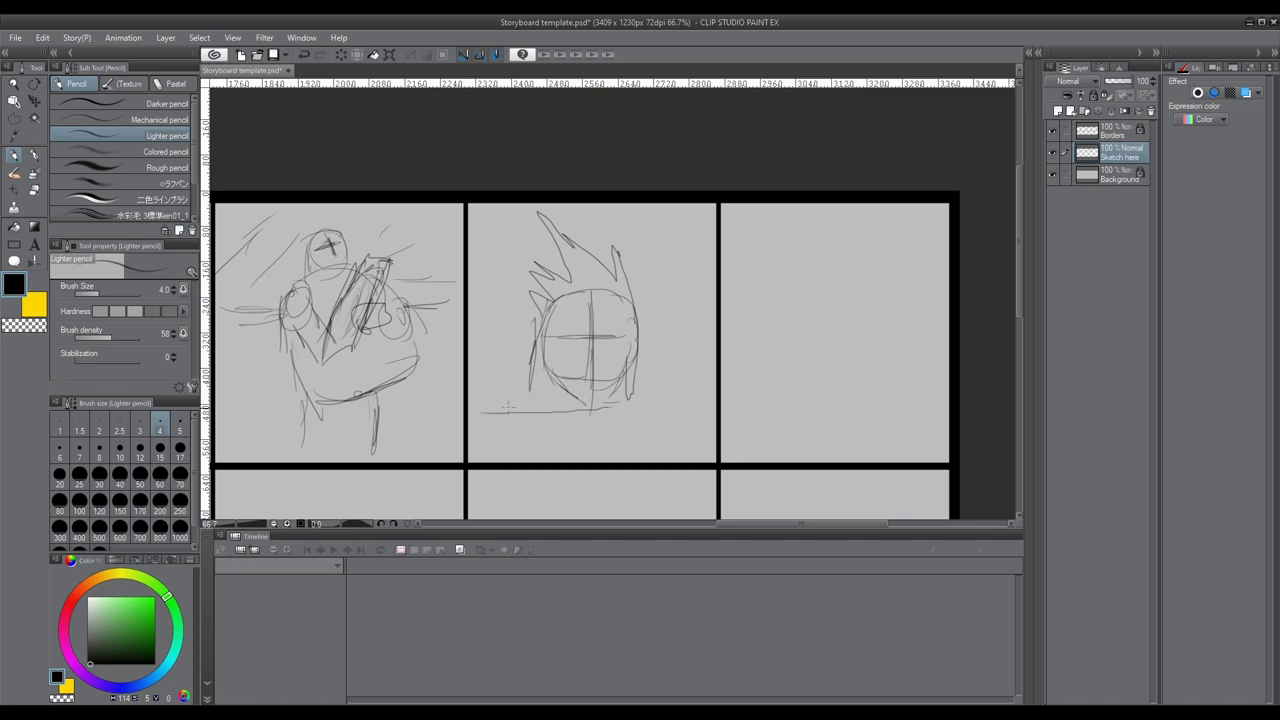
{"action": "left_click_drag", "start_coordinate": [480, 440], "coordinate": [676, 432]}
{"action": "left_click_drag", "start_coordinate": [570, 396], "coordinate": [566, 413]}
{"action": "left_click_drag", "start_coordinate": [482, 425], "coordinate": [574, 421]}
Step: Rough in the last panel of the top row with long curved strokes and short upward strokes
{"action": "mouse_move", "coordinate": [794, 302]}
{"action": "left_mouse_down"}
{"action": "mouse_move", "coordinate": [631, 291]}
{"action": "mouse_move", "coordinate": [583, 274]}
{"action": "left_mouse_up"}
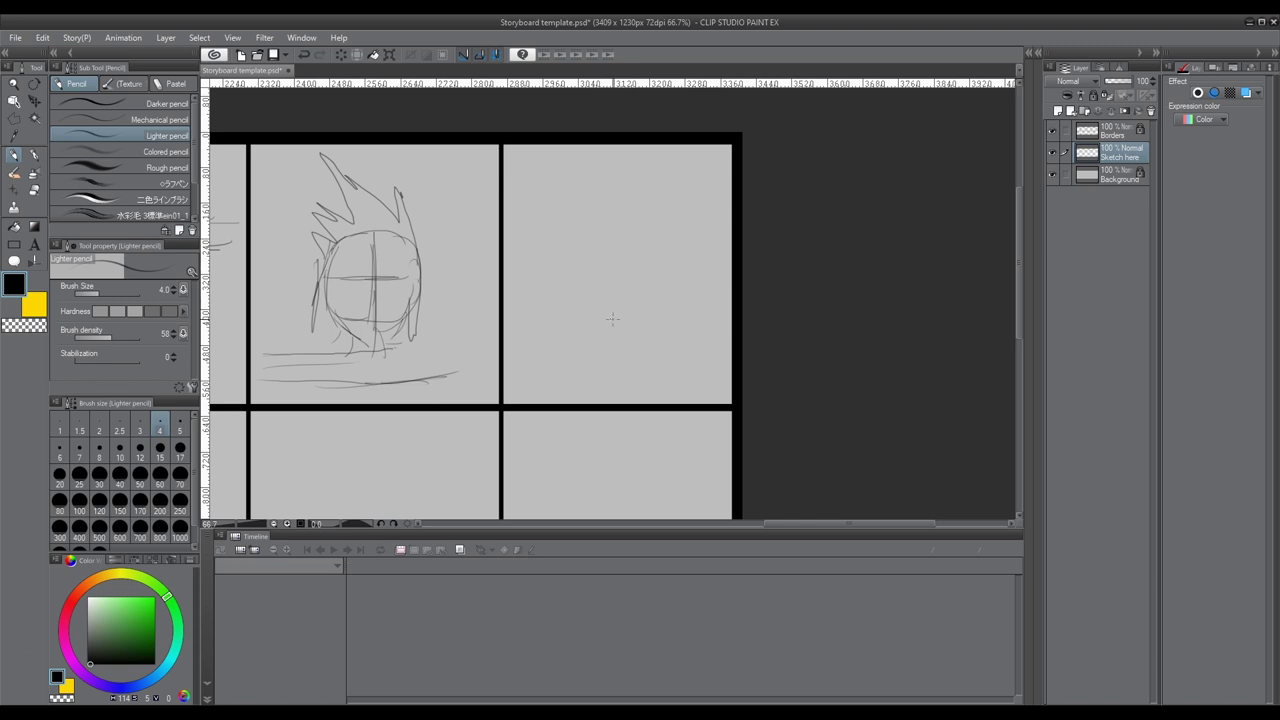
{"action": "left_click_drag", "start_coordinate": [605, 308], "coordinate": [607, 318]}
{"action": "mouse_move", "coordinate": [468, 250]}
{"action": "left_mouse_down"}
{"action": "mouse_move", "coordinate": [480, 290]}
{"action": "mouse_move", "coordinate": [556, 358]}
{"action": "left_mouse_up"}
{"action": "mouse_move", "coordinate": [607, 318]}
{"action": "left_mouse_down"}
{"action": "mouse_move", "coordinate": [600, 259]}
{"action": "mouse_move", "coordinate": [660, 226]}
{"action": "mouse_move", "coordinate": [704, 251]}
{"action": "mouse_move", "coordinate": [674, 318]}
{"action": "mouse_move", "coordinate": [628, 321]}
{"action": "mouse_move", "coordinate": [660, 338]}
{"action": "mouse_move", "coordinate": [698, 294]}
{"action": "left_mouse_up"}
{"action": "left_click_drag", "start_coordinate": [620, 232], "coordinate": [650, 186]}
{"action": "left_click_drag", "start_coordinate": [652, 222], "coordinate": [668, 184]}
{"action": "left_click_drag", "start_coordinate": [523, 309], "coordinate": [597, 195]}
{"action": "left_click_drag", "start_coordinate": [511, 322], "coordinate": [528, 380]}
Step: Sketch a round head with tall spiky hair and a jagged lower hairline in the second row's first panel
{"action": "left_click_drag", "start_coordinate": [406, 335], "coordinate": [799, 218]}
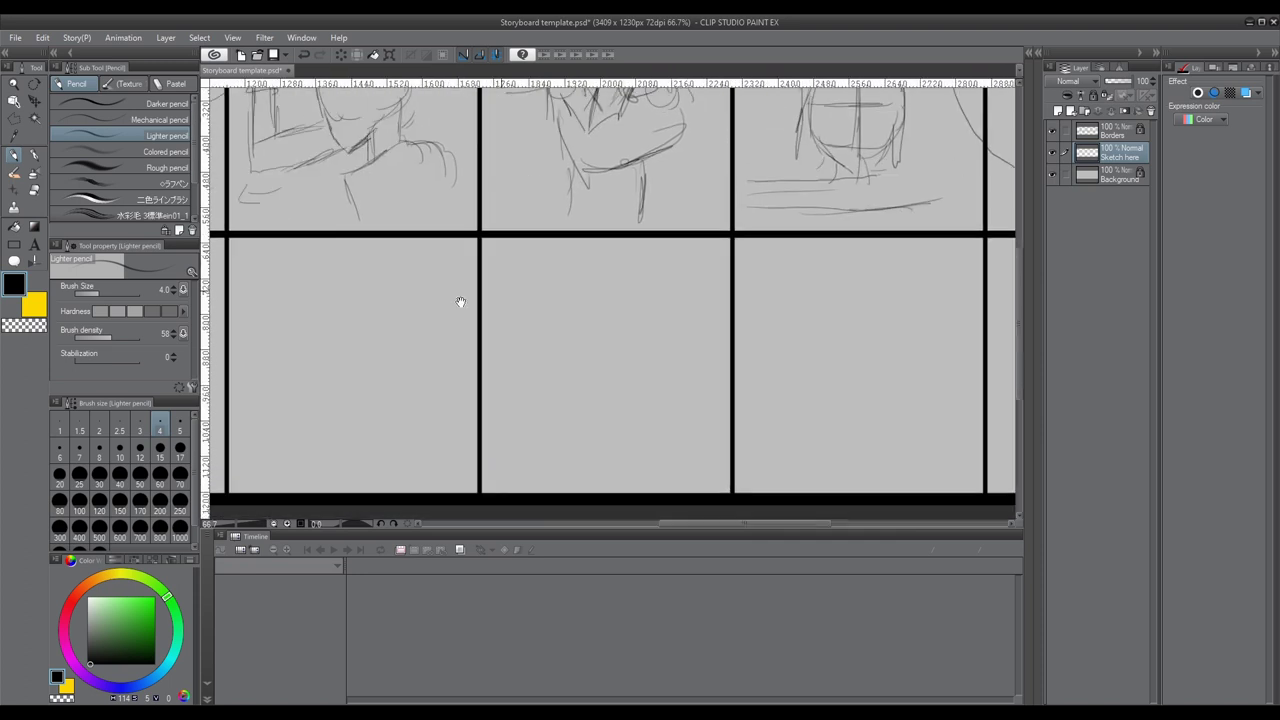
{"action": "left_click_drag", "start_coordinate": [461, 301], "coordinate": [666, 309]}
{"action": "left_click_drag", "start_coordinate": [351, 305], "coordinate": [534, 300]}
{"action": "mouse_move", "coordinate": [446, 360]}
{"action": "left_mouse_down"}
{"action": "mouse_move", "coordinate": [506, 357]}
{"action": "mouse_move", "coordinate": [502, 338]}
{"action": "mouse_move", "coordinate": [550, 301]}
{"action": "left_mouse_up"}
{"action": "mouse_move", "coordinate": [536, 316]}
{"action": "left_mouse_down"}
{"action": "mouse_move", "coordinate": [576, 321]}
{"action": "mouse_move", "coordinate": [597, 365]}
{"action": "left_mouse_up"}
{"action": "mouse_move", "coordinate": [548, 310]}
{"action": "left_mouse_down"}
{"action": "mouse_move", "coordinate": [585, 360]}
{"action": "mouse_move", "coordinate": [509, 383]}
{"action": "mouse_move", "coordinate": [542, 280]}
{"action": "mouse_move", "coordinate": [559, 287]}
{"action": "mouse_move", "coordinate": [594, 257]}
{"action": "mouse_move", "coordinate": [571, 300]}
{"action": "mouse_move", "coordinate": [598, 322]}
{"action": "left_mouse_up"}
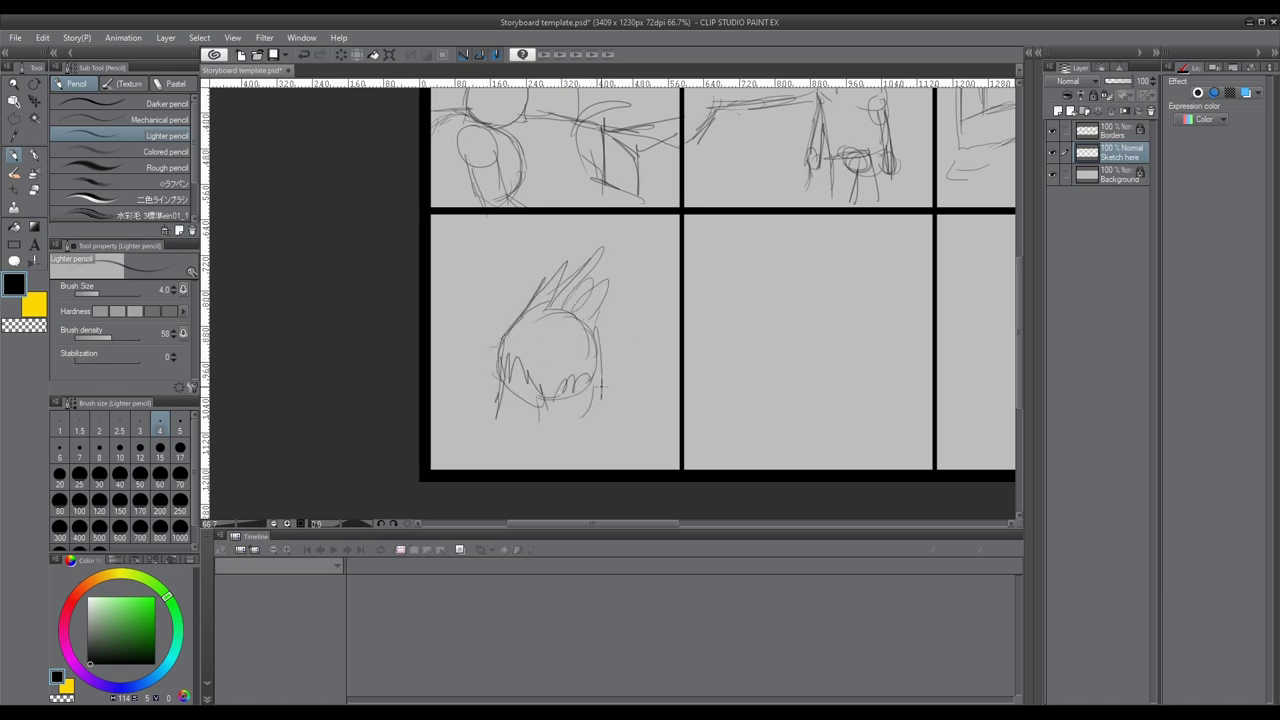
Step: Add side hair strands, a neckline and shoulders to the spiky-haired head in the second row's first panel
{"action": "left_click_drag", "start_coordinate": [602, 372], "coordinate": [598, 414]}
{"action": "left_click_drag", "start_coordinate": [596, 356], "coordinate": [594, 408]}
{"action": "left_click_drag", "start_coordinate": [506, 428], "coordinate": [570, 422]}
{"action": "mouse_move", "coordinate": [595, 411]}
{"action": "left_mouse_down"}
{"action": "mouse_move", "coordinate": [534, 419]}
{"action": "mouse_move", "coordinate": [585, 416]}
{"action": "mouse_move", "coordinate": [600, 468]}
{"action": "left_mouse_up"}
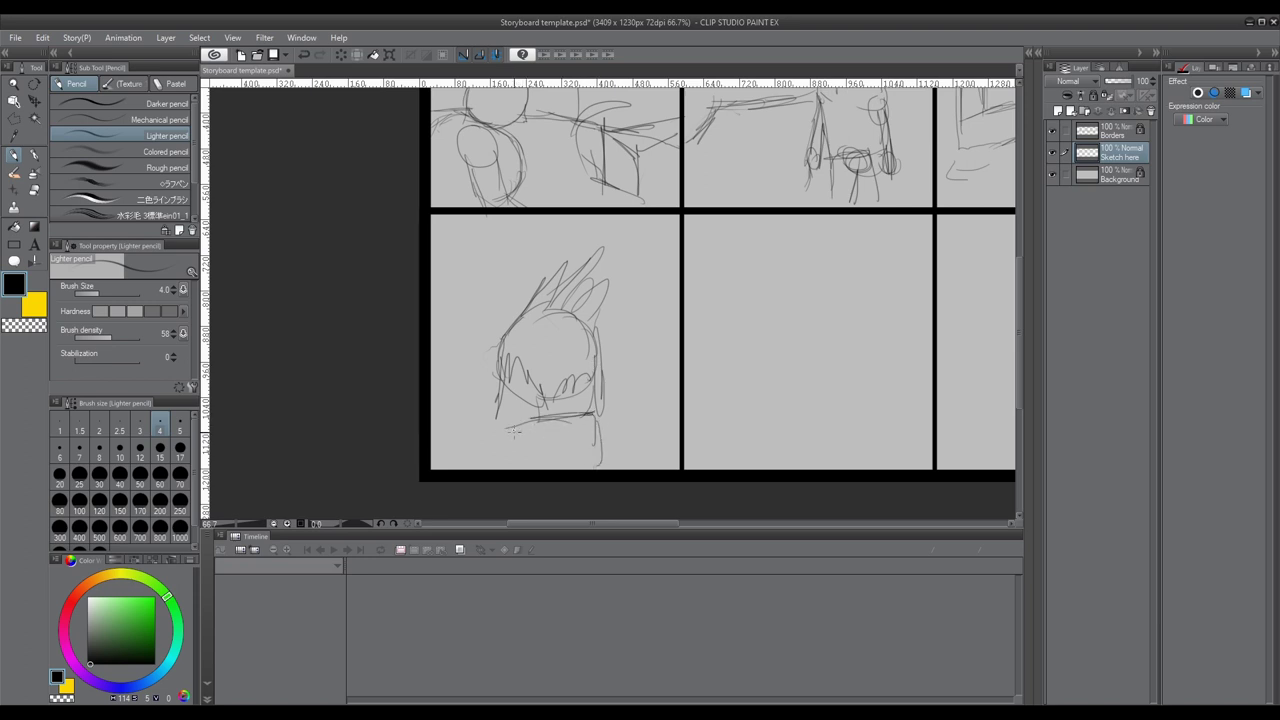
{"action": "mouse_move", "coordinate": [538, 422]}
{"action": "left_mouse_down"}
{"action": "mouse_move", "coordinate": [490, 430]}
{"action": "mouse_move", "coordinate": [485, 468]}
{"action": "left_mouse_up"}
{"action": "mouse_move", "coordinate": [592, 424]}
{"action": "left_mouse_down"}
{"action": "mouse_move", "coordinate": [612, 430]}
{"action": "mouse_move", "coordinate": [610, 470]}
{"action": "left_mouse_up"}
Step: Draw a large square frame in the second row's second panel and handwrite "Zoom Out" above it
{"action": "left_click_drag", "start_coordinate": [743, 327], "coordinate": [553, 352]}
{"action": "mouse_move", "coordinate": [530, 285]}
{"action": "left_mouse_down"}
{"action": "mouse_move", "coordinate": [720, 291]}
{"action": "mouse_move", "coordinate": [716, 452]}
{"action": "left_mouse_up"}
{"action": "mouse_move", "coordinate": [529, 288]}
{"action": "left_mouse_down"}
{"action": "mouse_move", "coordinate": [505, 292]}
{"action": "mouse_move", "coordinate": [512, 472]}
{"action": "mouse_move", "coordinate": [728, 478]}
{"action": "left_mouse_up"}
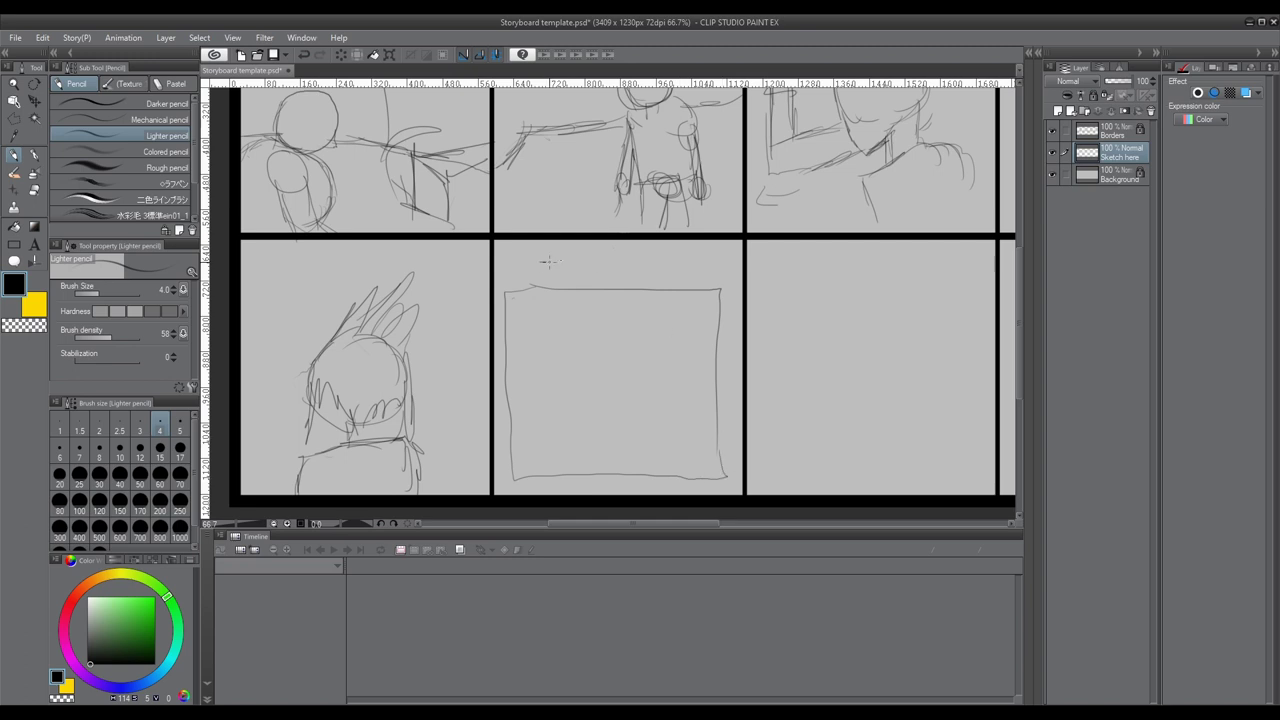
{"action": "left_click_drag", "start_coordinate": [541, 263], "coordinate": [603, 280]}
{"action": "mouse_move", "coordinate": [609, 268]}
{"action": "left_mouse_down"}
{"action": "mouse_move", "coordinate": [691, 262]}
{"action": "mouse_move", "coordinate": [700, 286]}
{"action": "left_mouse_up"}
{"action": "left_click_drag", "start_coordinate": [692, 268], "coordinate": [714, 265]}
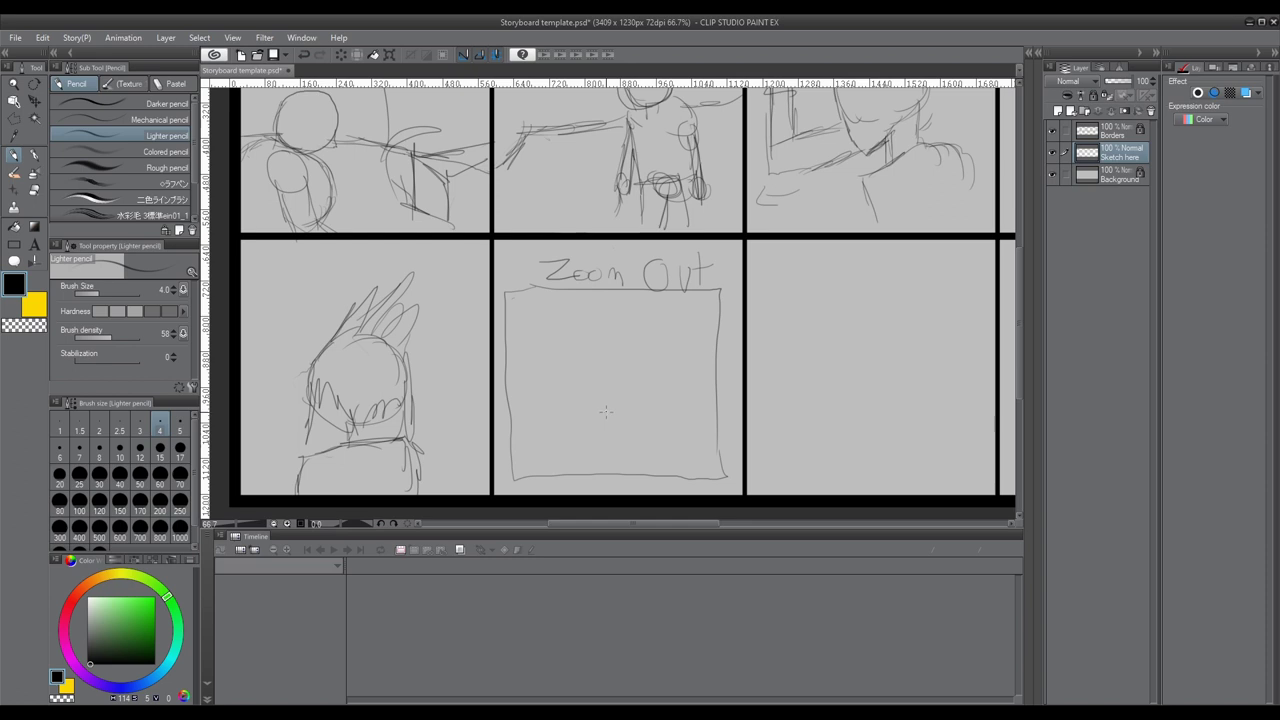
Step: Sketch a small table with a figure behind it and a spiky-haired figure beside it inside the Zoom Out frame, erasing with a smaller eraser
{"action": "mouse_move", "coordinate": [612, 412]}
{"action": "left_mouse_down"}
{"action": "mouse_move", "coordinate": [630, 370]}
{"action": "mouse_move", "coordinate": [636, 420]}
{"action": "mouse_move", "coordinate": [616, 452]}
{"action": "mouse_move", "coordinate": [630, 438]}
{"action": "mouse_move", "coordinate": [624, 411]}
{"action": "left_mouse_up"}
{"action": "mouse_move", "coordinate": [582, 346]}
{"action": "left_mouse_down"}
{"action": "mouse_move", "coordinate": [606, 380]}
{"action": "mouse_move", "coordinate": [566, 388]}
{"action": "mouse_move", "coordinate": [610, 376]}
{"action": "mouse_move", "coordinate": [558, 418]}
{"action": "mouse_move", "coordinate": [616, 372]}
{"action": "mouse_move", "coordinate": [557, 398]}
{"action": "mouse_move", "coordinate": [591, 364]}
{"action": "left_mouse_up"}
{"action": "key", "text": "e"}
{"action": "key", "text": "bracketleft"}
{"action": "key", "text": "bracketleft"}
{"action": "key", "text": "bracketleft"}
{"action": "key", "text": "bracketleft"}
{"action": "key", "text": "bracketleft"}
{"action": "key", "text": "bracketleft"}
{"action": "key", "text": "bracketleft"}
{"action": "key", "text": "bracketleft"}
{"action": "key", "text": "bracketleft"}
{"action": "key", "text": "p"}
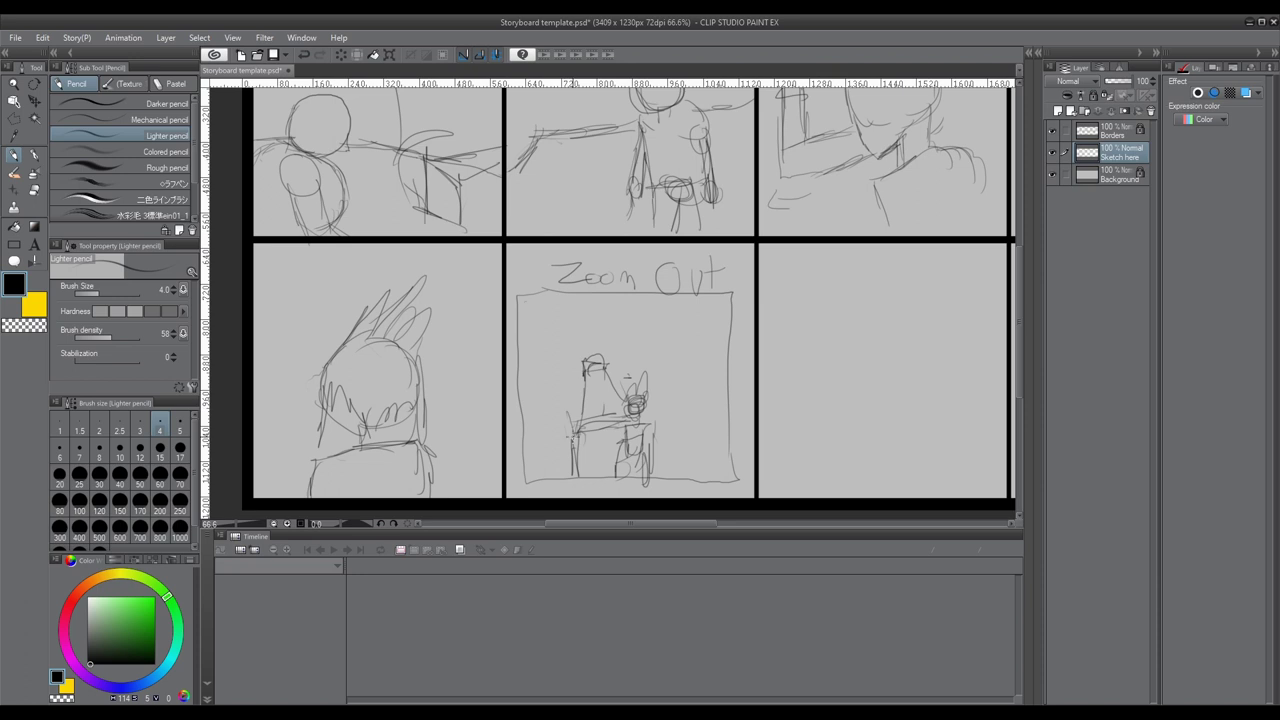
Step: Add short upright strokes at the table's left end in the Zoom Out frame, undoing the last two and redrawing one
{"action": "mouse_move", "coordinate": [567, 396]}
{"action": "left_mouse_down"}
{"action": "mouse_move", "coordinate": [566, 426]}
{"action": "mouse_move", "coordinate": [578, 426]}
{"action": "left_mouse_up"}
{"action": "mouse_move", "coordinate": [566, 388]}
{"action": "left_mouse_down"}
{"action": "mouse_move", "coordinate": [564, 418]}
{"action": "mouse_move", "coordinate": [580, 365]}
{"action": "mouse_move", "coordinate": [565, 408]}
{"action": "left_mouse_up"}
{"action": "left_click_drag", "start_coordinate": [566, 374], "coordinate": [573, 369]}
{"action": "key", "text": "ctrl+z"}
{"action": "key", "text": "ctrl+z"}
{"action": "left_click_drag", "start_coordinate": [568, 426], "coordinate": [562, 400]}
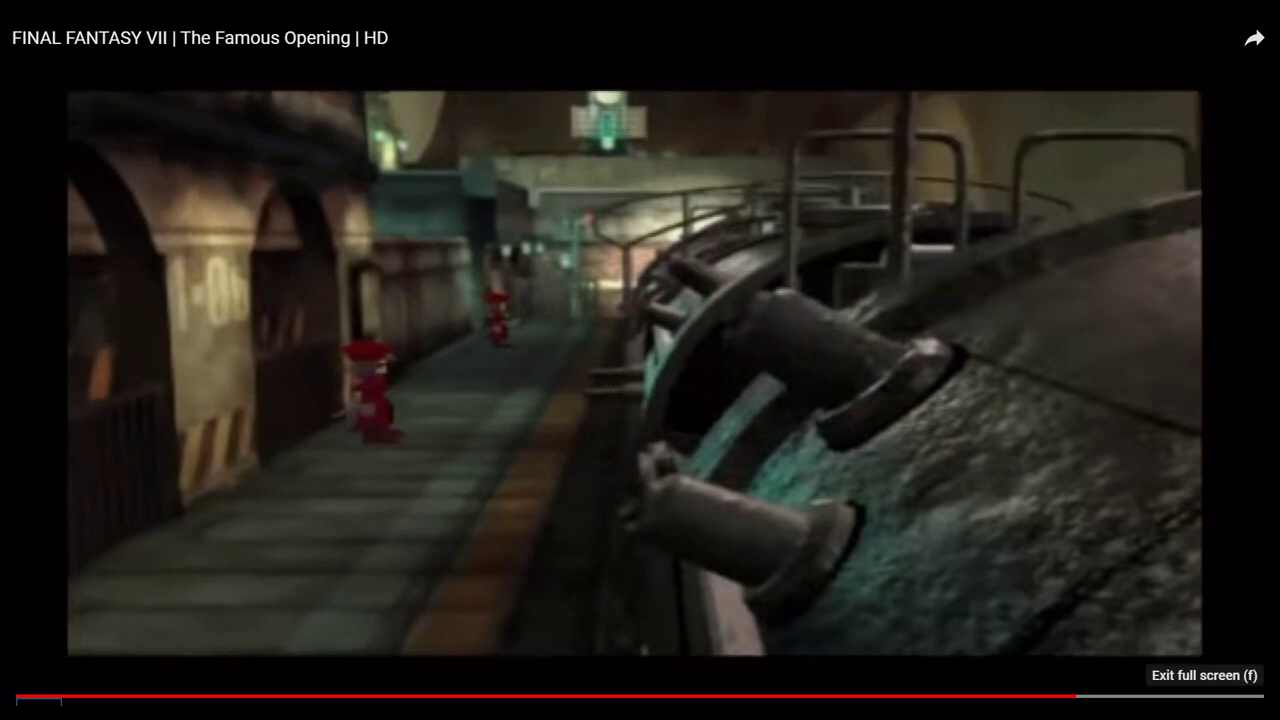
Step: Leave the full-screen video for the Clip Studio Paint storyboard and erase stray lines by the table's right leg in the Zoom Out frame with a smaller eraser
{"action": "key", "text": "Escape"}
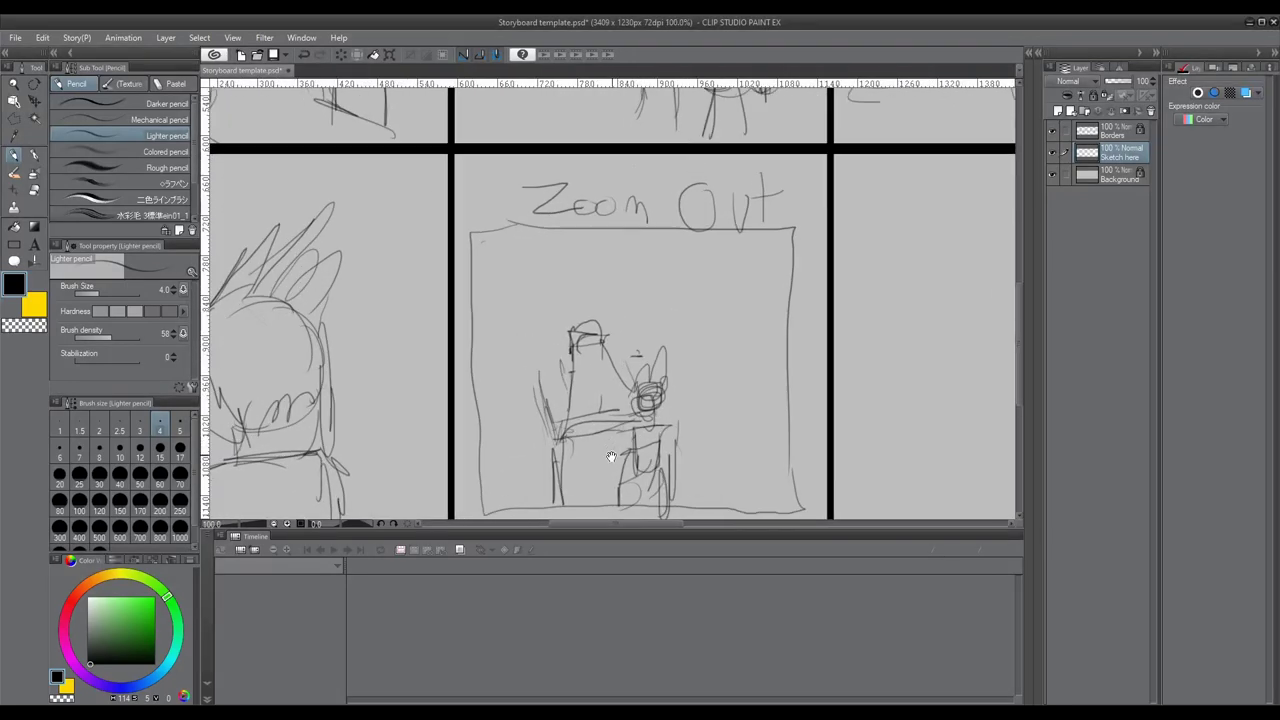
{"action": "key", "text": "bracketleft"}
{"action": "key", "text": "bracketleft"}
{"action": "key", "text": "bracketleft"}
{"action": "key", "text": "bracketleft"}
{"action": "key", "text": "bracketleft"}
{"action": "key", "text": "bracketleft"}
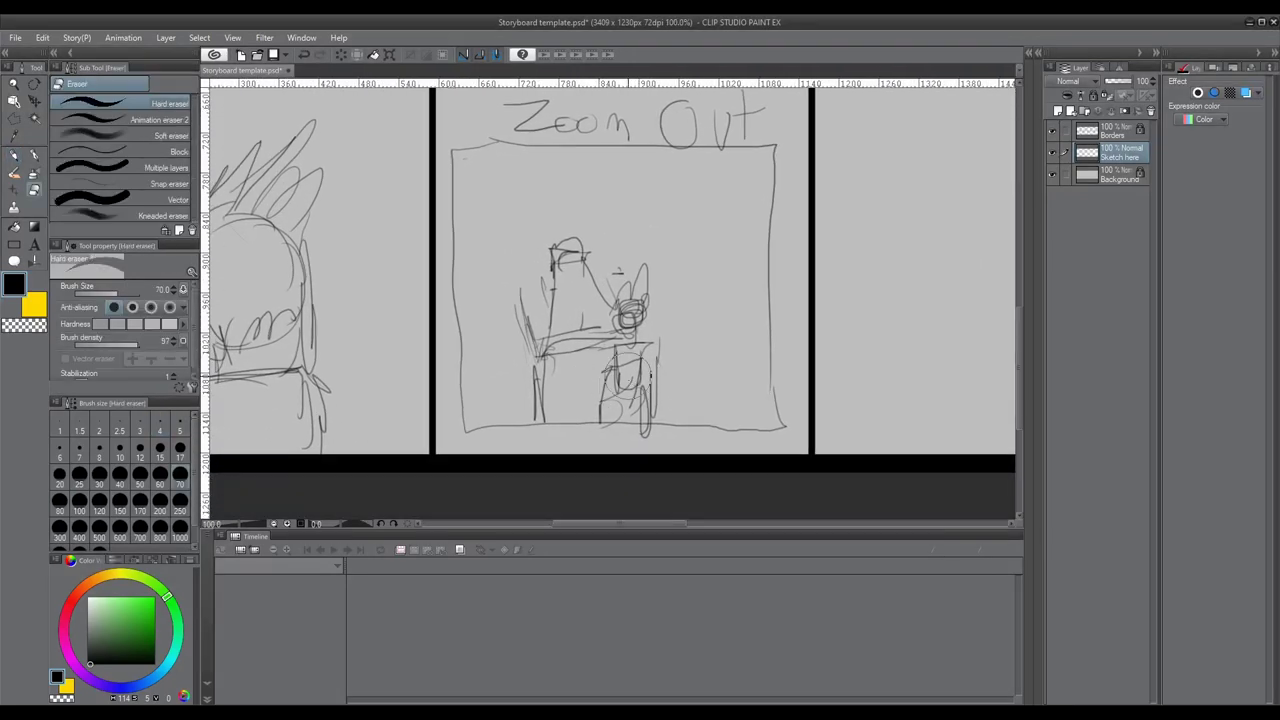
{"action": "mouse_move", "coordinate": [629, 393]}
{"action": "left_mouse_down"}
{"action": "mouse_move", "coordinate": [629, 413]}
{"action": "mouse_move", "coordinate": [613, 388]}
{"action": "left_mouse_up"}
{"action": "scroll", "coordinate": [529, 313], "scroll_direction": "down", "scroll_amount": 4}
{"action": "key", "text": "p"}
{"action": "scroll", "coordinate": [601, 306], "scroll_direction": "up", "scroll_amount": 5}
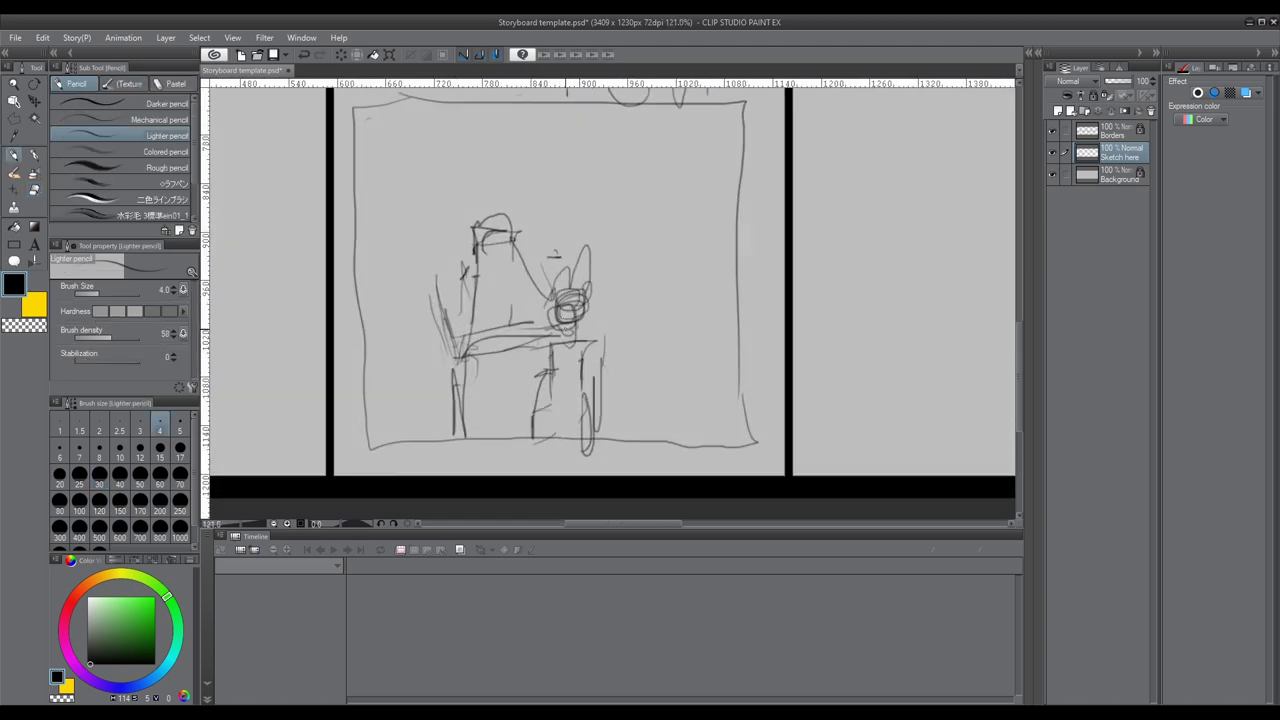
Step: Review the first row of storyboard panels one by one, from the opening panel through to the last, checking how the shots follow each other
{"action": "scroll", "coordinate": [572, 328], "scroll_direction": "down", "scroll_amount": 3}
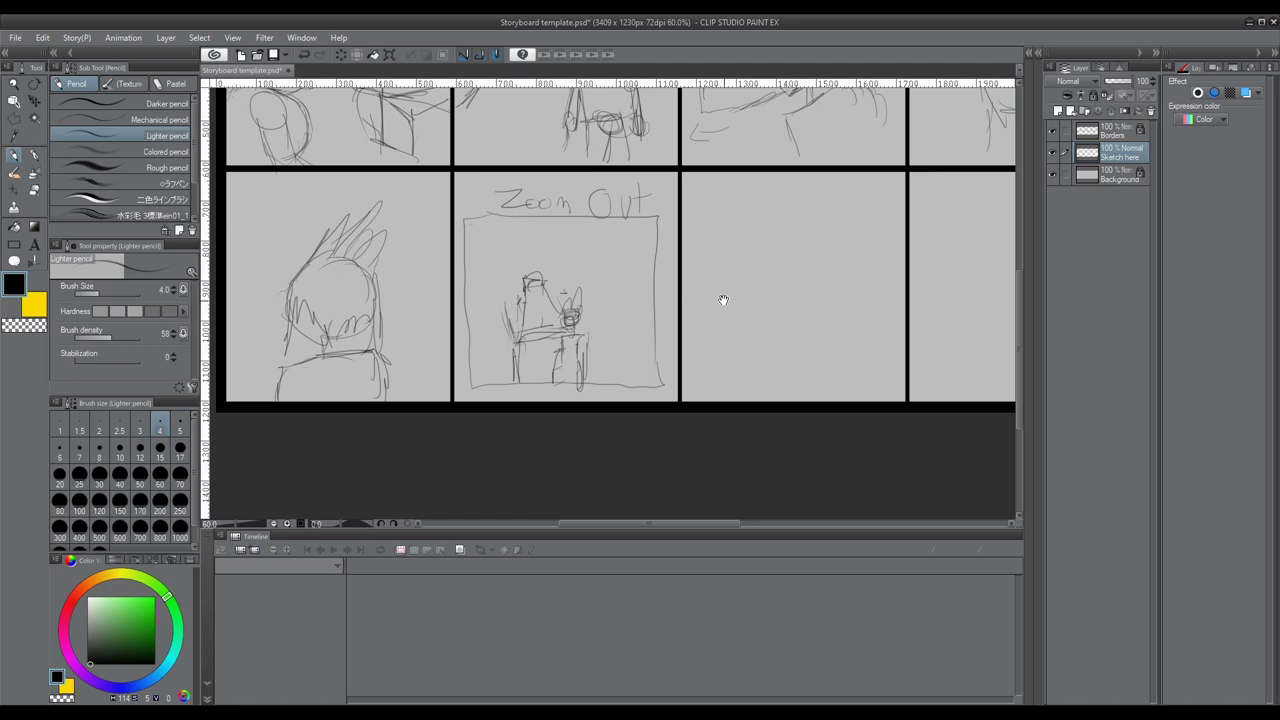
{"action": "scroll", "coordinate": [600, 318], "scroll_direction": "down", "scroll_amount": 1}
{"action": "scroll", "coordinate": [592, 334], "scroll_direction": "down", "scroll_amount": 2}
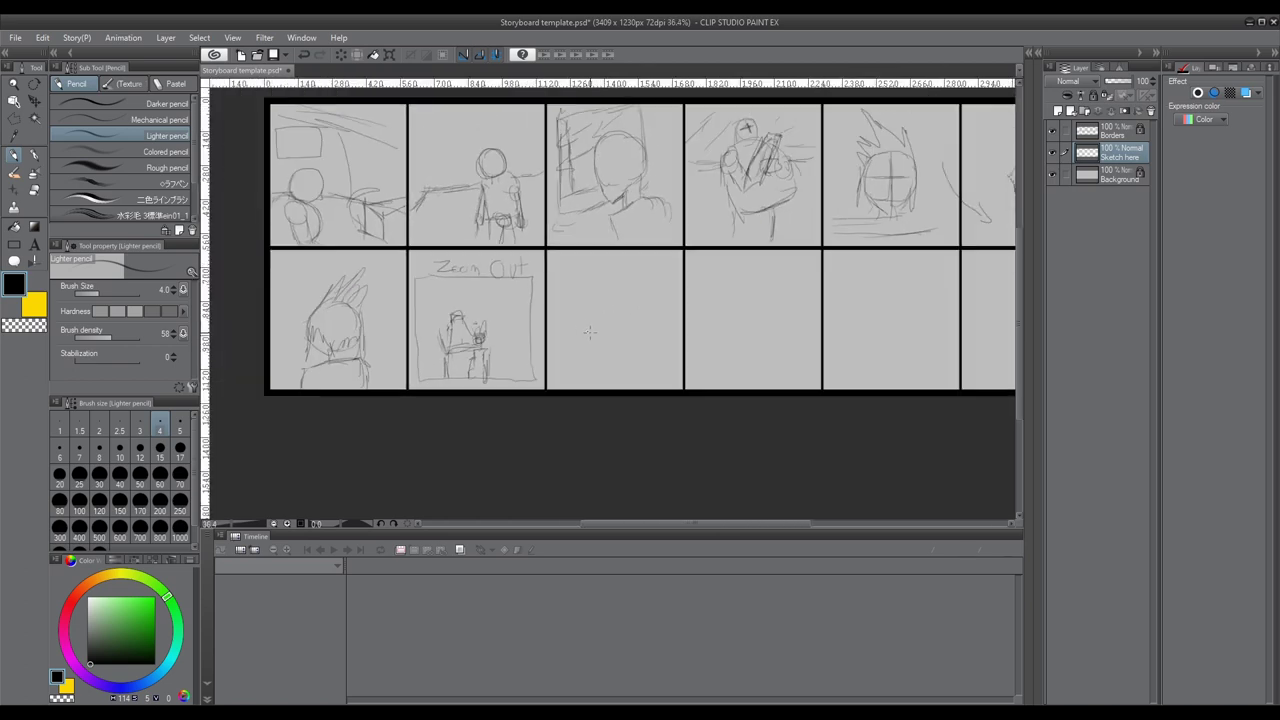
{"action": "left_click_drag", "start_coordinate": [552, 303], "coordinate": [646, 393]}
{"action": "scroll", "coordinate": [500, 288], "scroll_direction": "up", "scroll_amount": 6}
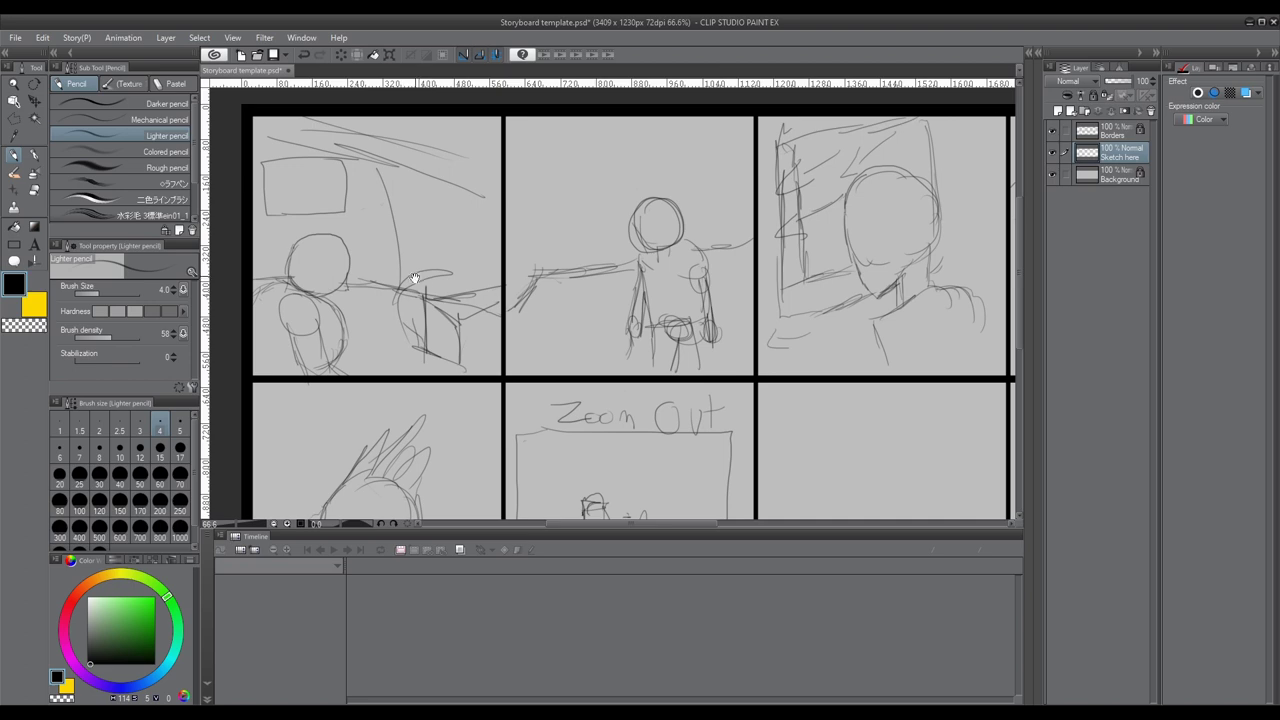
{"action": "scroll", "coordinate": [415, 268], "scroll_direction": "up", "scroll_amount": 2}
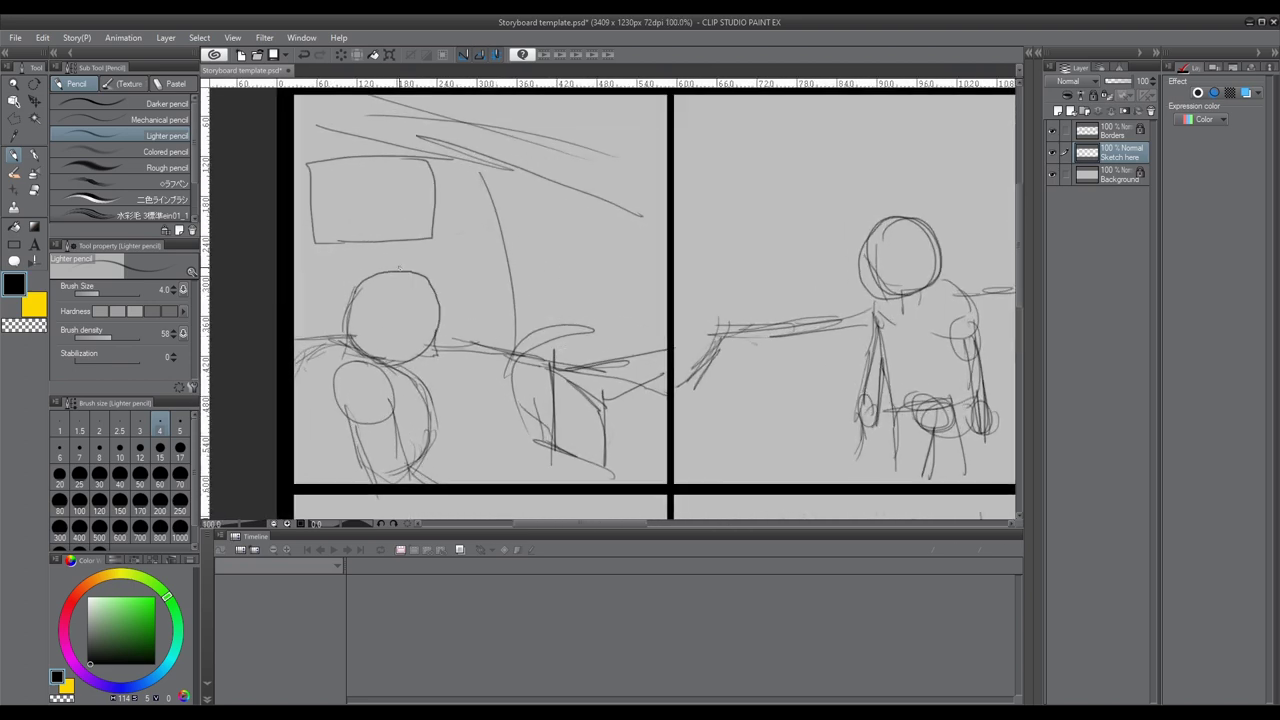
{"action": "left_click_drag", "start_coordinate": [380, 322], "coordinate": [404, 268]}
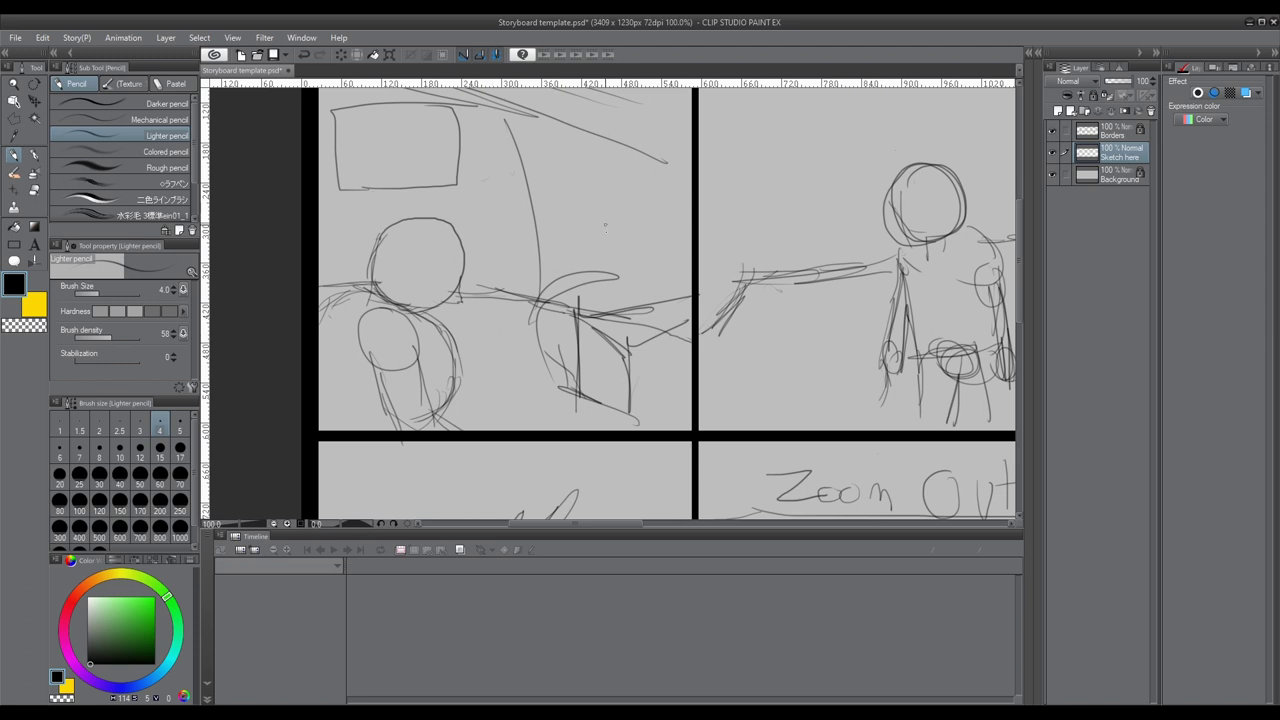
{"action": "left_click_drag", "start_coordinate": [717, 197], "coordinate": [456, 267]}
{"action": "left_click_drag", "start_coordinate": [664, 226], "coordinate": [585, 247]}
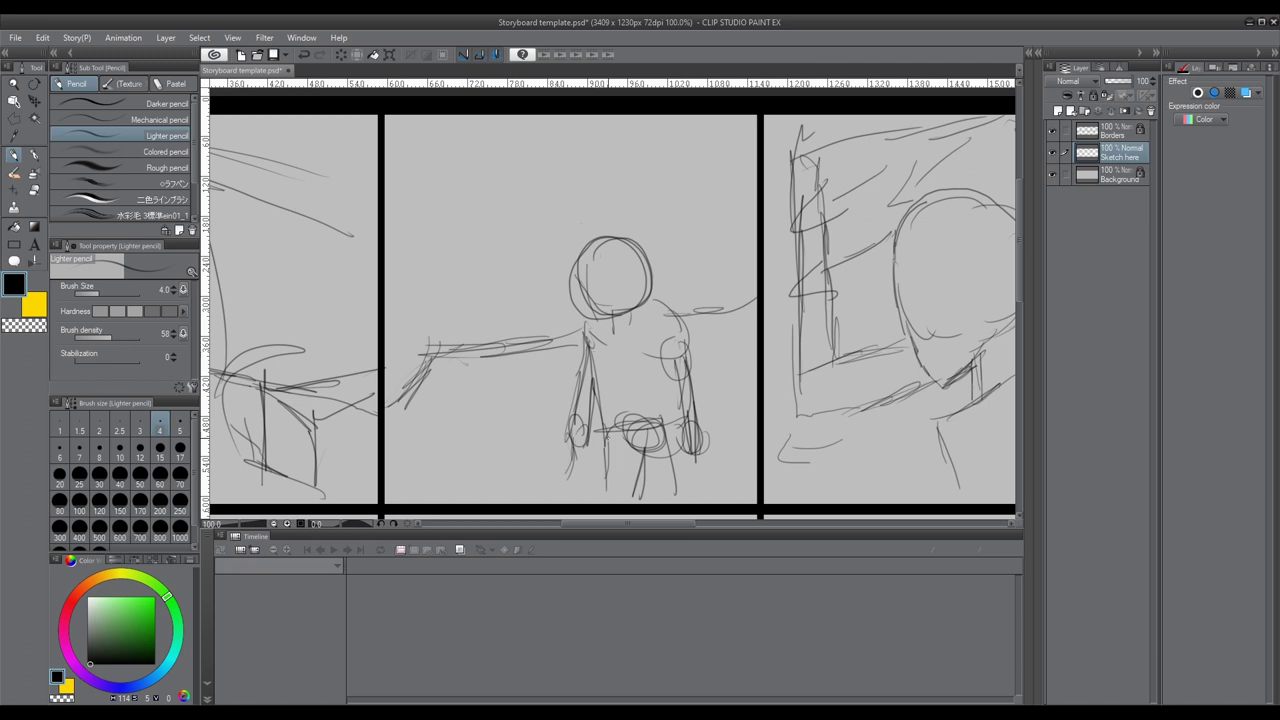
{"action": "left_click_drag", "start_coordinate": [609, 280], "coordinate": [529, 286]}
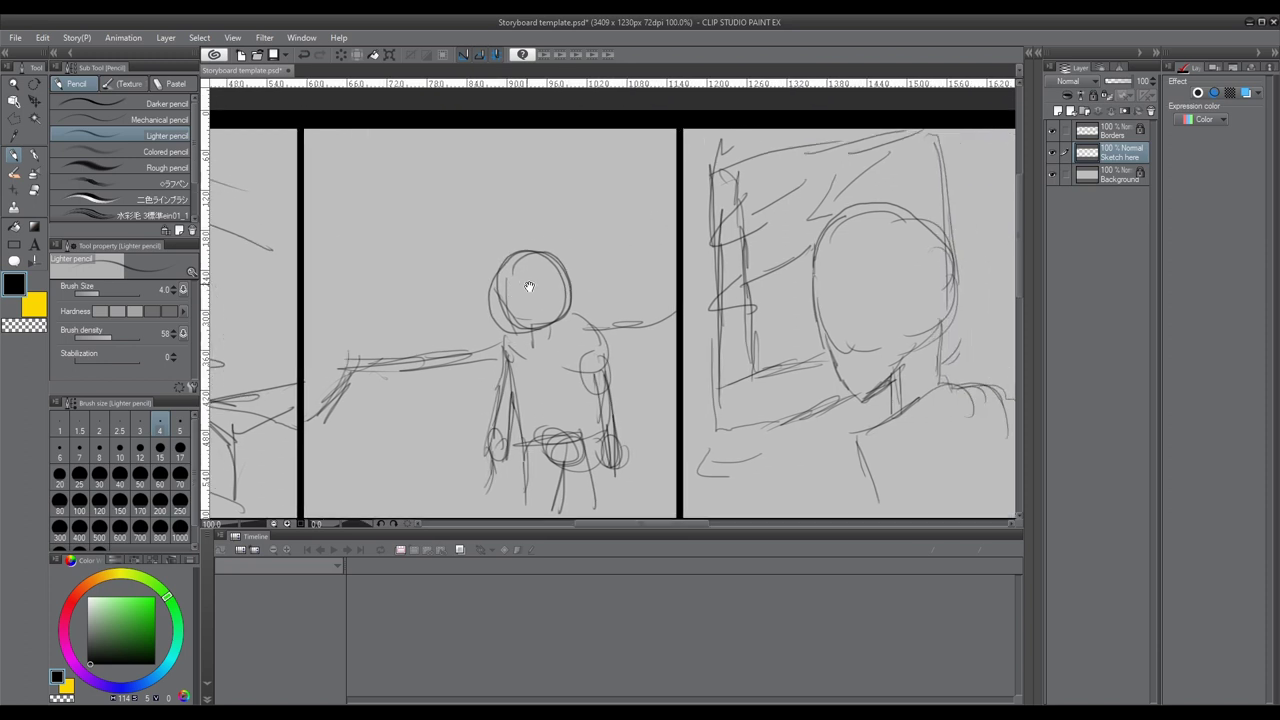
{"action": "left_click_drag", "start_coordinate": [631, 283], "coordinate": [542, 315]}
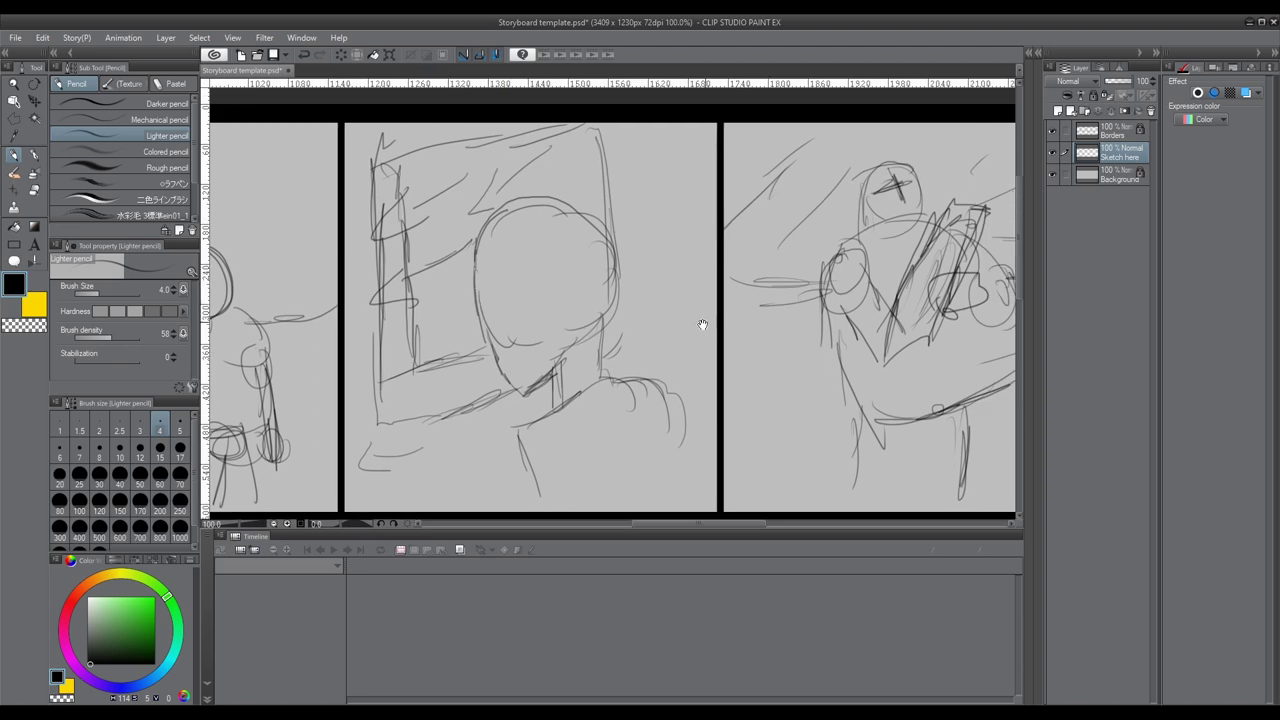
{"action": "left_click_drag", "start_coordinate": [703, 326], "coordinate": [466, 291]}
{"action": "left_click_drag", "start_coordinate": [616, 366], "coordinate": [533, 362]}
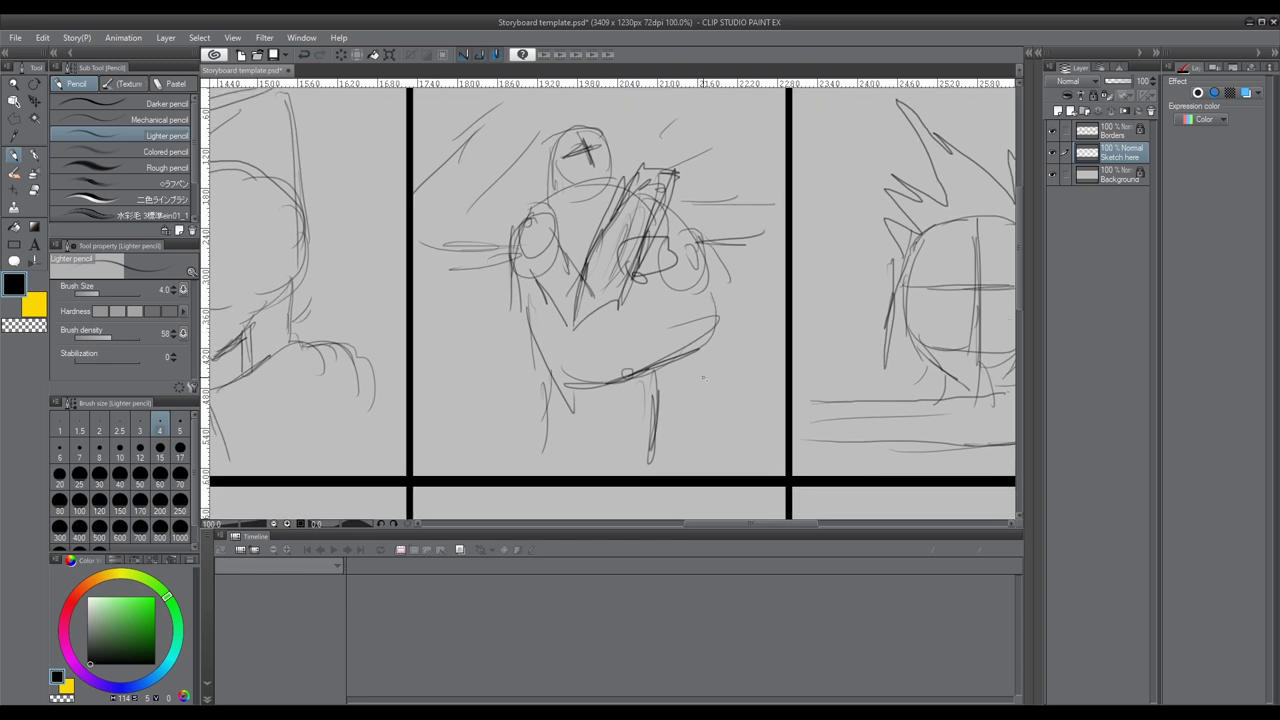
{"action": "left_click_drag", "start_coordinate": [627, 240], "coordinate": [598, 278]}
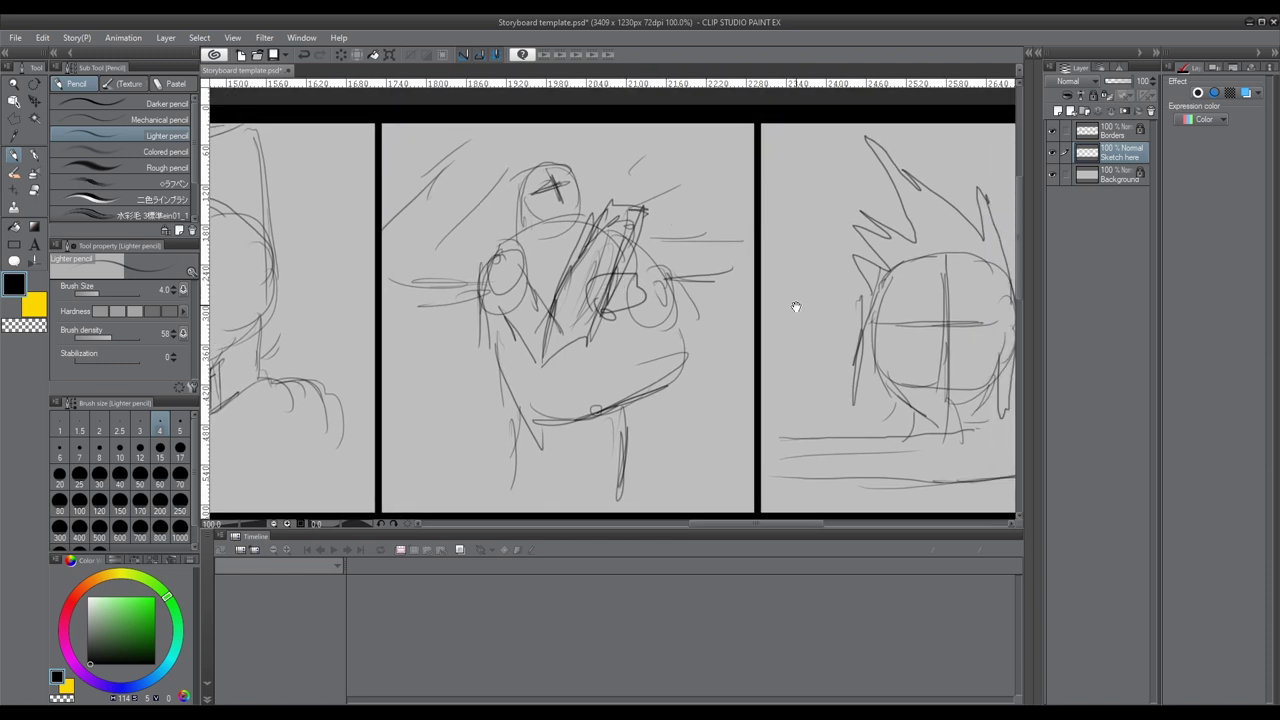
{"action": "left_click_drag", "start_coordinate": [794, 306], "coordinate": [583, 291]}
{"action": "left_click_drag", "start_coordinate": [714, 294], "coordinate": [640, 319]}
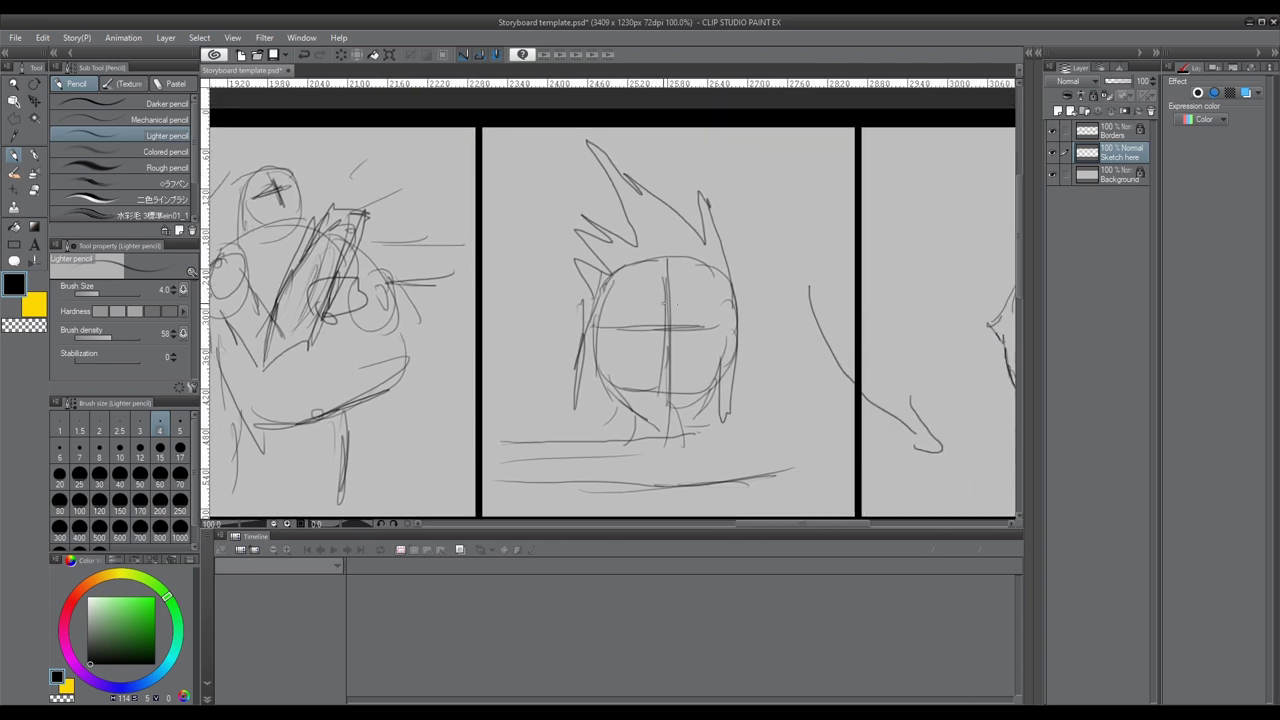
{"action": "left_click_drag", "start_coordinate": [786, 291], "coordinate": [646, 289]}
{"action": "left_click_drag", "start_coordinate": [732, 287], "coordinate": [650, 280]}
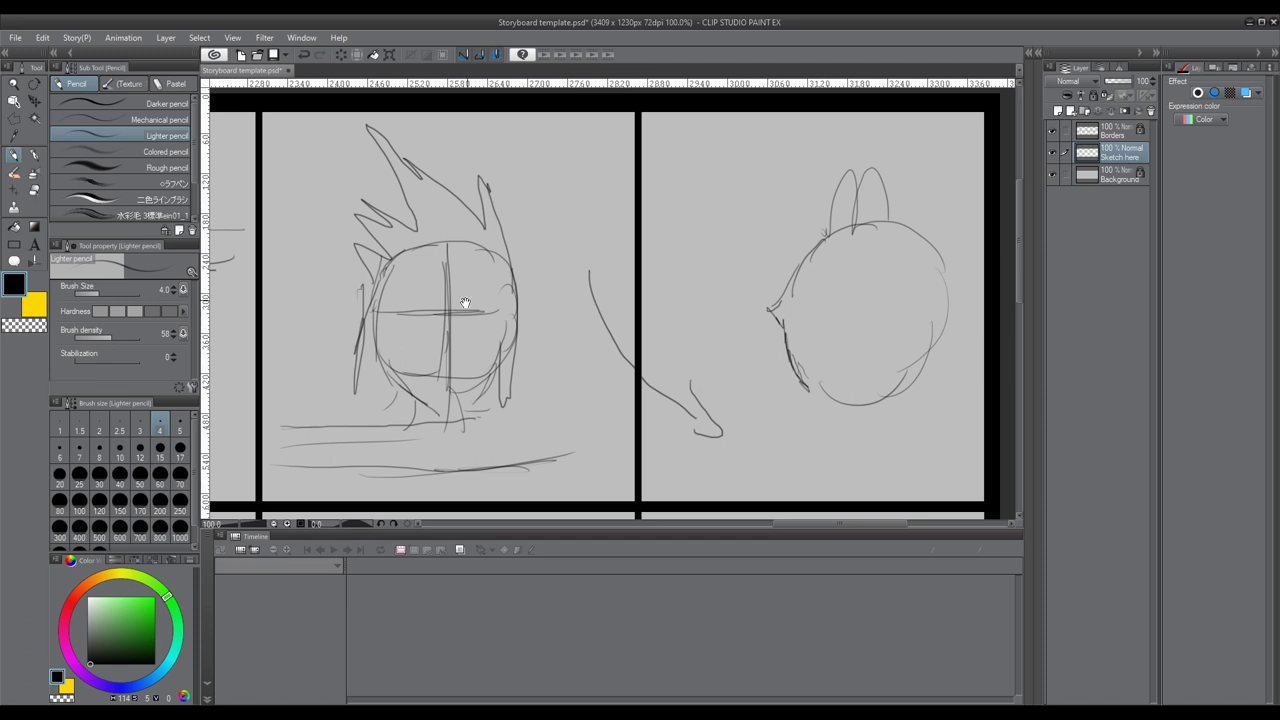
{"action": "left_click_drag", "start_coordinate": [462, 304], "coordinate": [620, 314]}
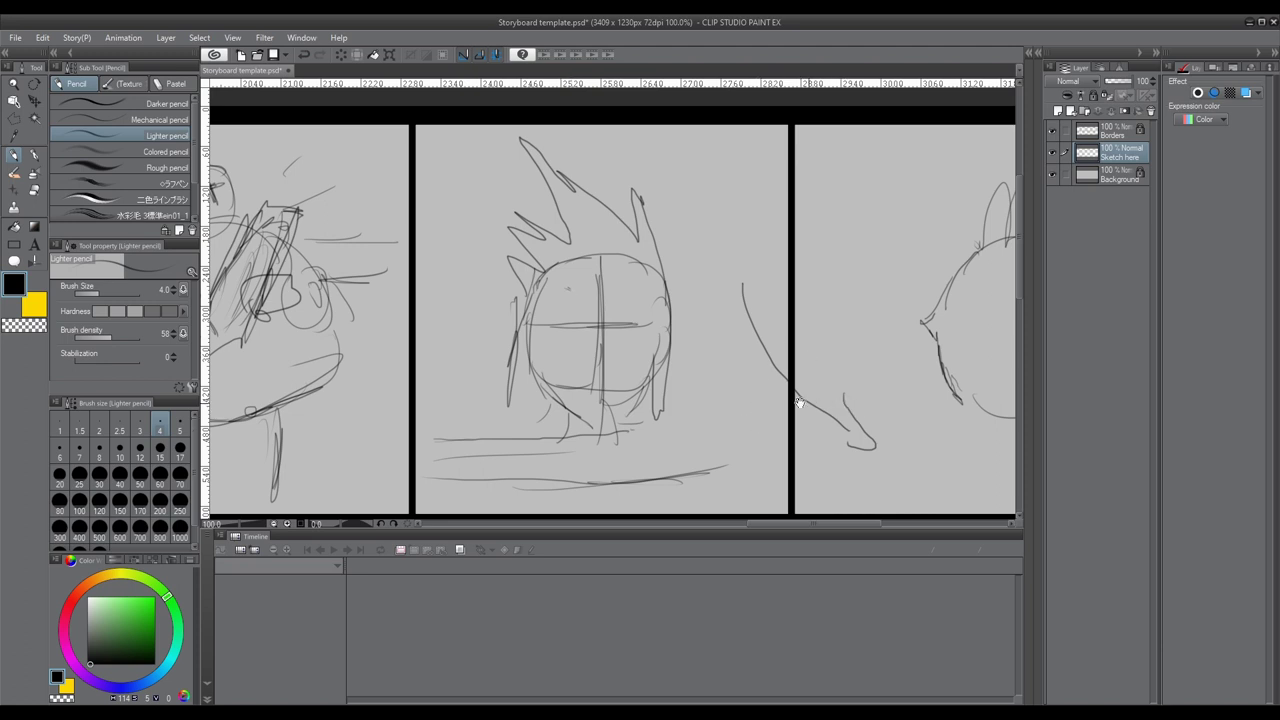
{"action": "left_click_drag", "start_coordinate": [801, 402], "coordinate": [400, 388]}
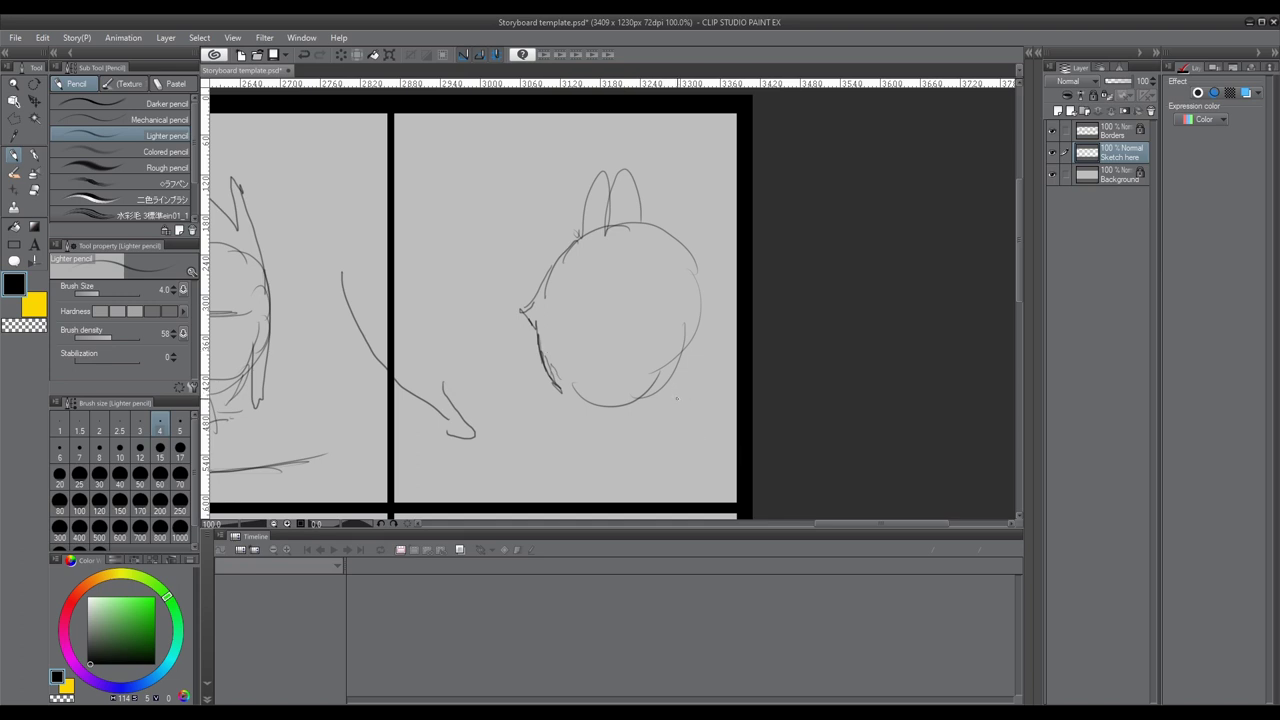
{"action": "left_click_drag", "start_coordinate": [861, 523], "coordinate": [835, 524]}
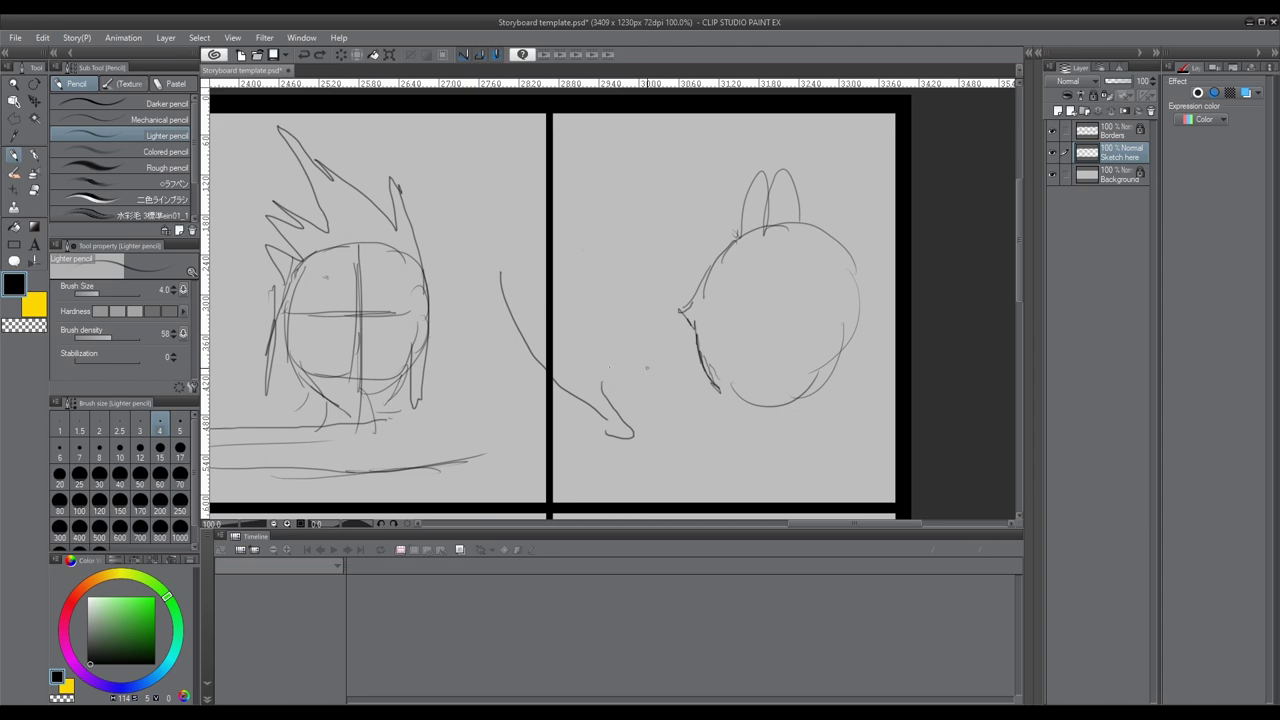
Step: Sketch small rectangular background shapes above the figures, slanting perspective lines beside them and a few strokes left of the table in the Zoom Out frame
{"action": "scroll", "coordinate": [631, 419], "scroll_direction": "down", "scroll_amount": 2}
{"action": "left_click_drag", "start_coordinate": [517, 406], "coordinate": [920, 251]}
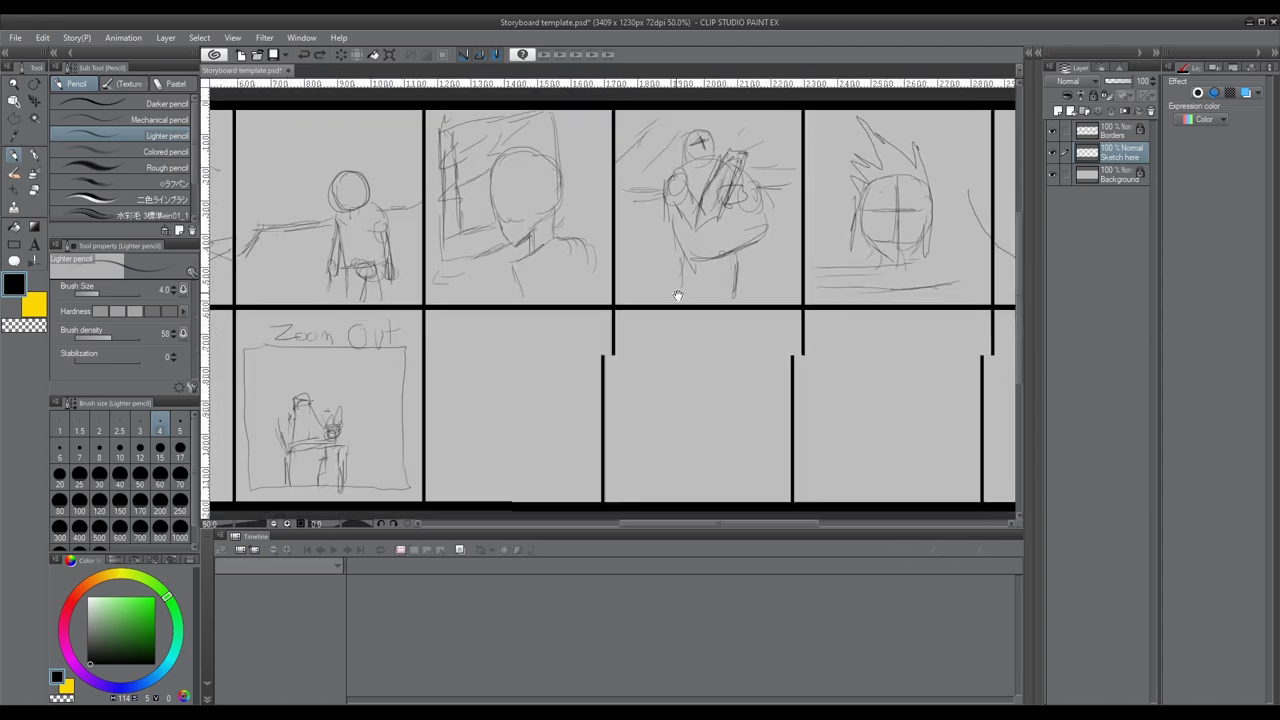
{"action": "left_click_drag", "start_coordinate": [342, 357], "coordinate": [788, 350]}
{"action": "scroll", "coordinate": [589, 416], "scroll_direction": "up", "scroll_amount": 3}
{"action": "scroll", "coordinate": [650, 414], "scroll_direction": "down", "scroll_amount": 1}
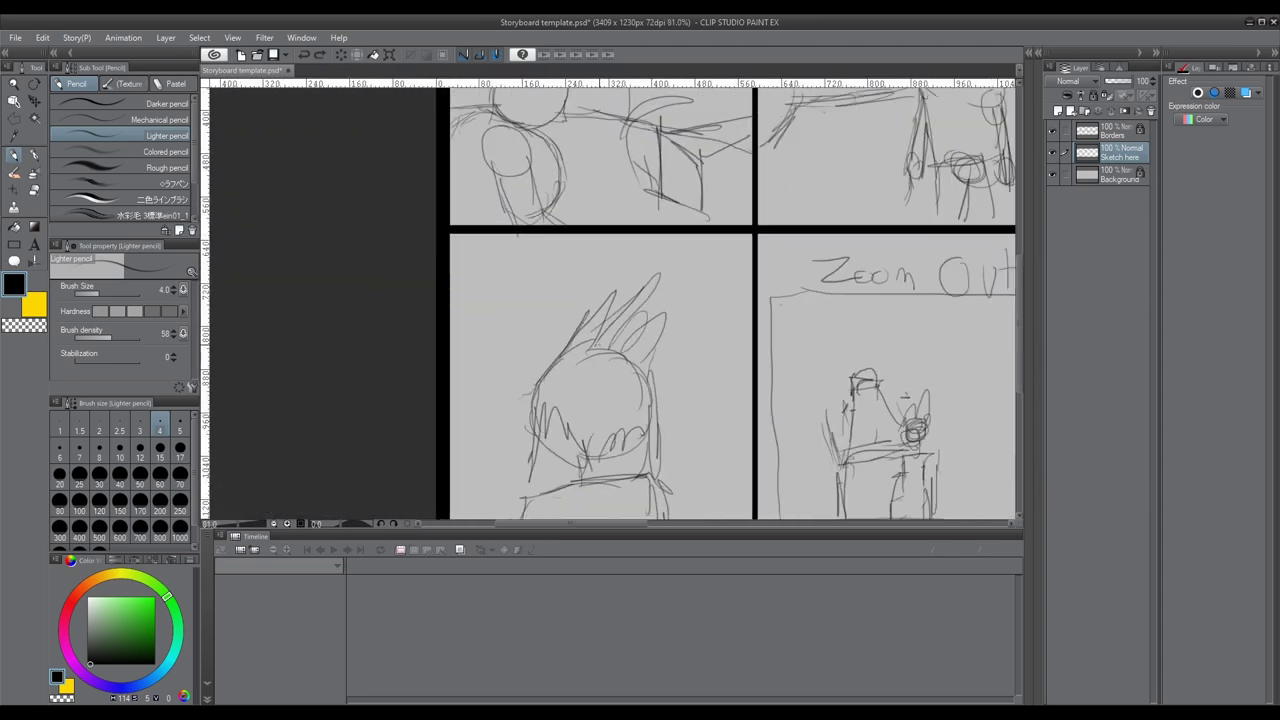
{"action": "scroll", "coordinate": [561, 391], "scroll_direction": "down", "scroll_amount": 1}
{"action": "left_click_drag", "start_coordinate": [594, 414], "coordinate": [490, 400]}
{"action": "left_click_drag", "start_coordinate": [694, 406], "coordinate": [518, 384]}
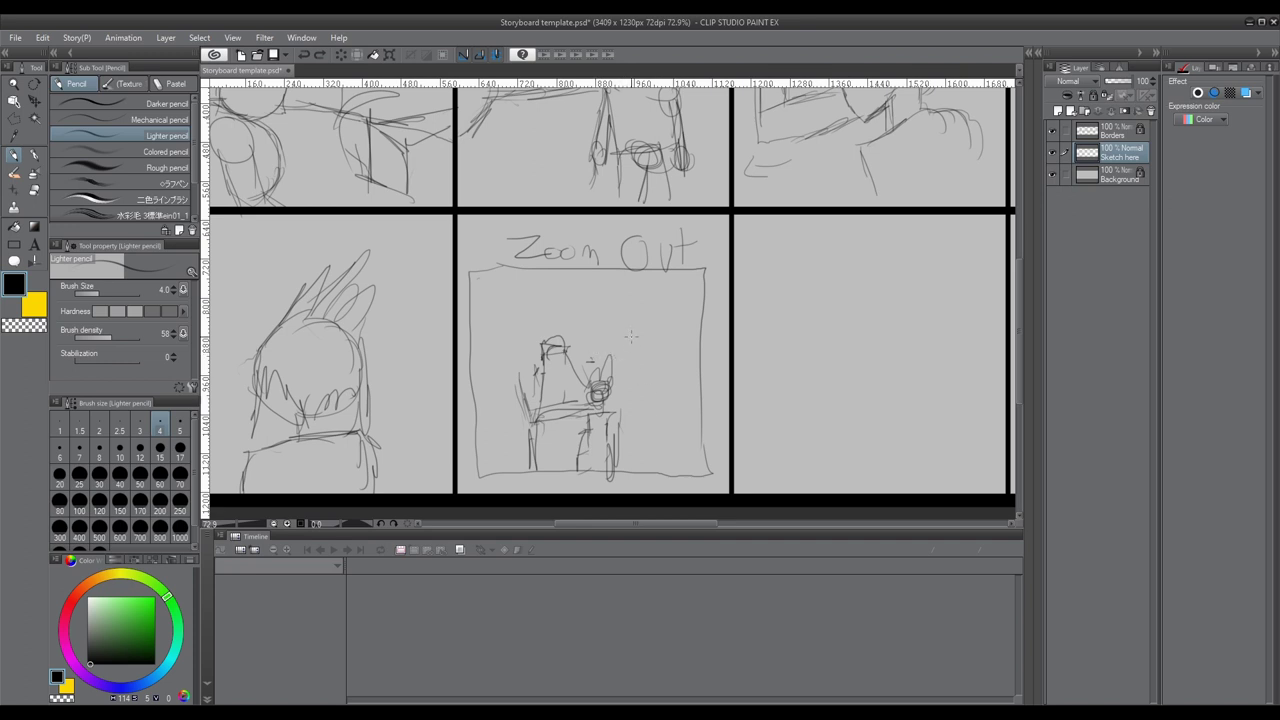
{"action": "mouse_move", "coordinate": [586, 340]}
{"action": "left_mouse_down"}
{"action": "mouse_move", "coordinate": [603, 339]}
{"action": "mouse_move", "coordinate": [593, 360]}
{"action": "mouse_move", "coordinate": [584, 309]}
{"action": "mouse_move", "coordinate": [609, 329]}
{"action": "mouse_move", "coordinate": [586, 287]}
{"action": "mouse_move", "coordinate": [586, 300]}
{"action": "mouse_move", "coordinate": [634, 295]}
{"action": "mouse_move", "coordinate": [631, 325]}
{"action": "mouse_move", "coordinate": [669, 326]}
{"action": "mouse_move", "coordinate": [682, 360]}
{"action": "left_mouse_up"}
{"action": "mouse_move", "coordinate": [641, 336]}
{"action": "left_mouse_down"}
{"action": "mouse_move", "coordinate": [686, 355]}
{"action": "mouse_move", "coordinate": [665, 361]}
{"action": "mouse_move", "coordinate": [698, 414]}
{"action": "left_mouse_up"}
{"action": "left_click_drag", "start_coordinate": [531, 374], "coordinate": [504, 446]}
{"action": "mouse_move", "coordinate": [543, 372]}
{"action": "left_mouse_down"}
{"action": "mouse_move", "coordinate": [520, 450]}
{"action": "mouse_move", "coordinate": [531, 355]}
{"action": "left_mouse_up"}
Step: Look over the storyboard again with the Zoom Out frame included, following the first-row panels in sequence and ending at the empty second-row panels
{"action": "scroll", "coordinate": [566, 319], "scroll_direction": "down", "scroll_amount": 3}
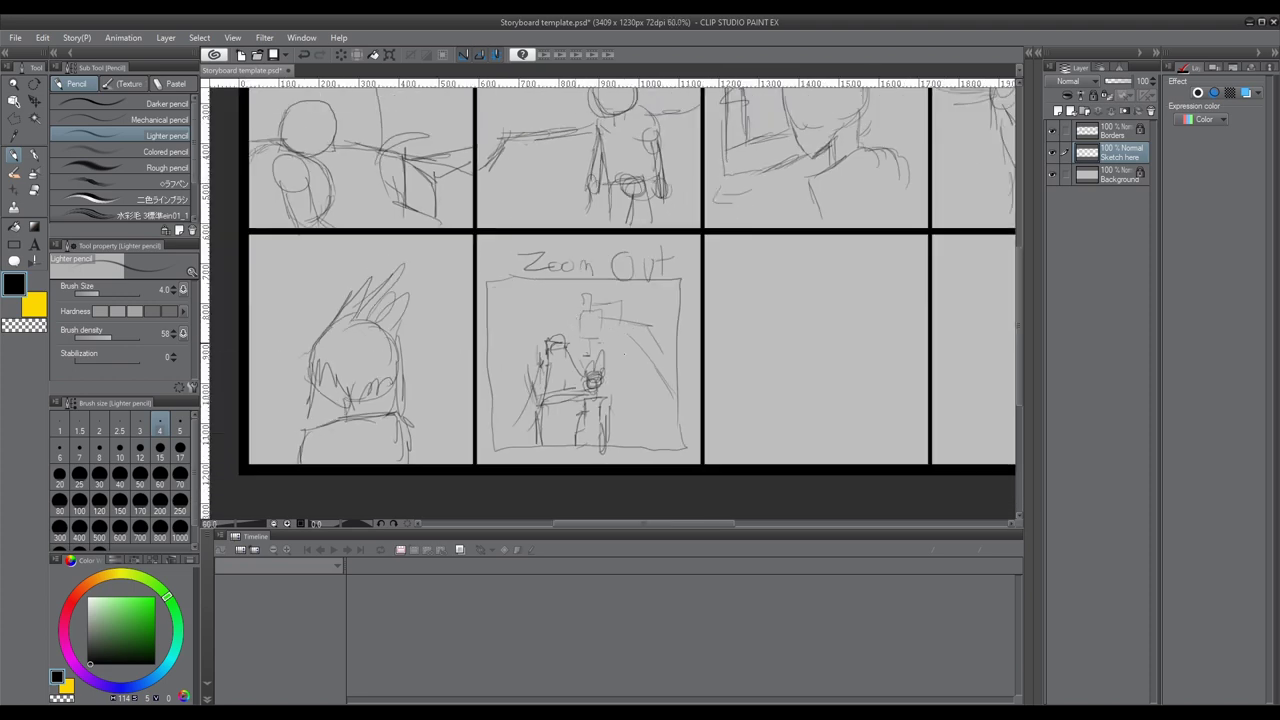
{"action": "left_click_drag", "start_coordinate": [720, 215], "coordinate": [711, 331]}
{"action": "scroll", "coordinate": [372, 250], "scroll_direction": "up", "scroll_amount": 4}
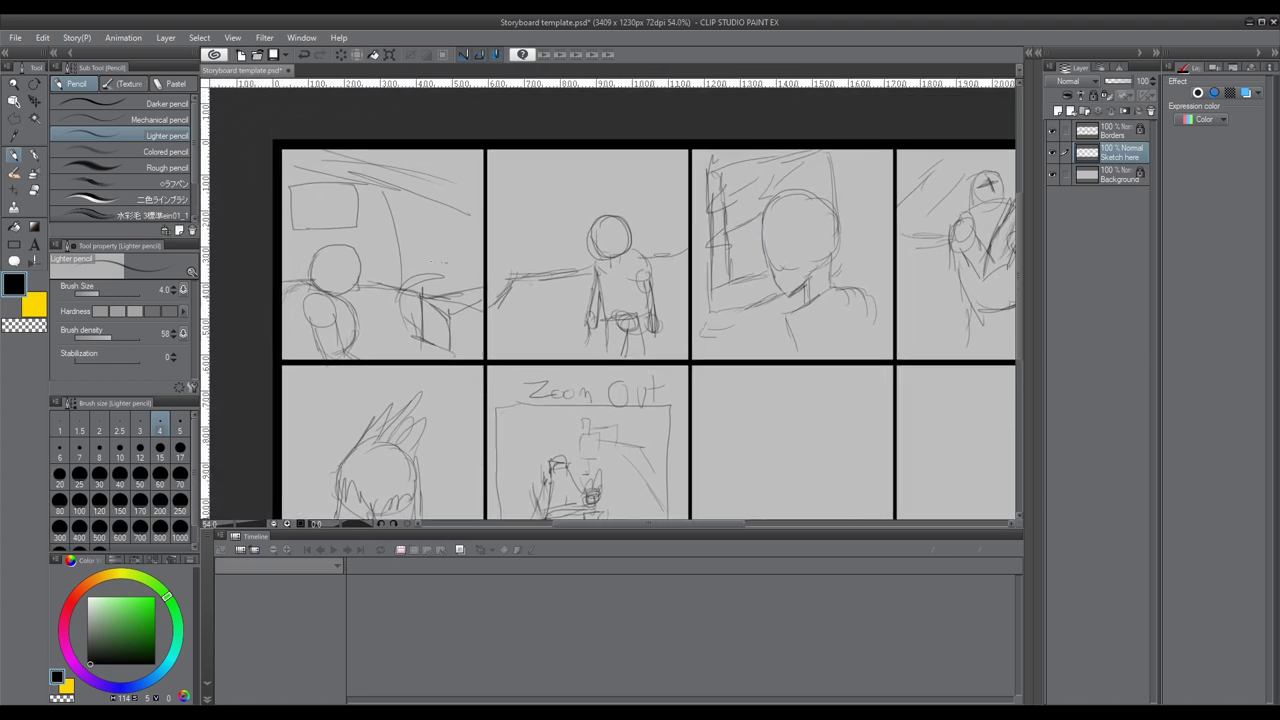
{"action": "left_click_drag", "start_coordinate": [371, 257], "coordinate": [454, 290]}
{"action": "left_click_drag", "start_coordinate": [822, 342], "coordinate": [570, 308]}
{"action": "left_click_drag", "start_coordinate": [720, 278], "coordinate": [570, 305]}
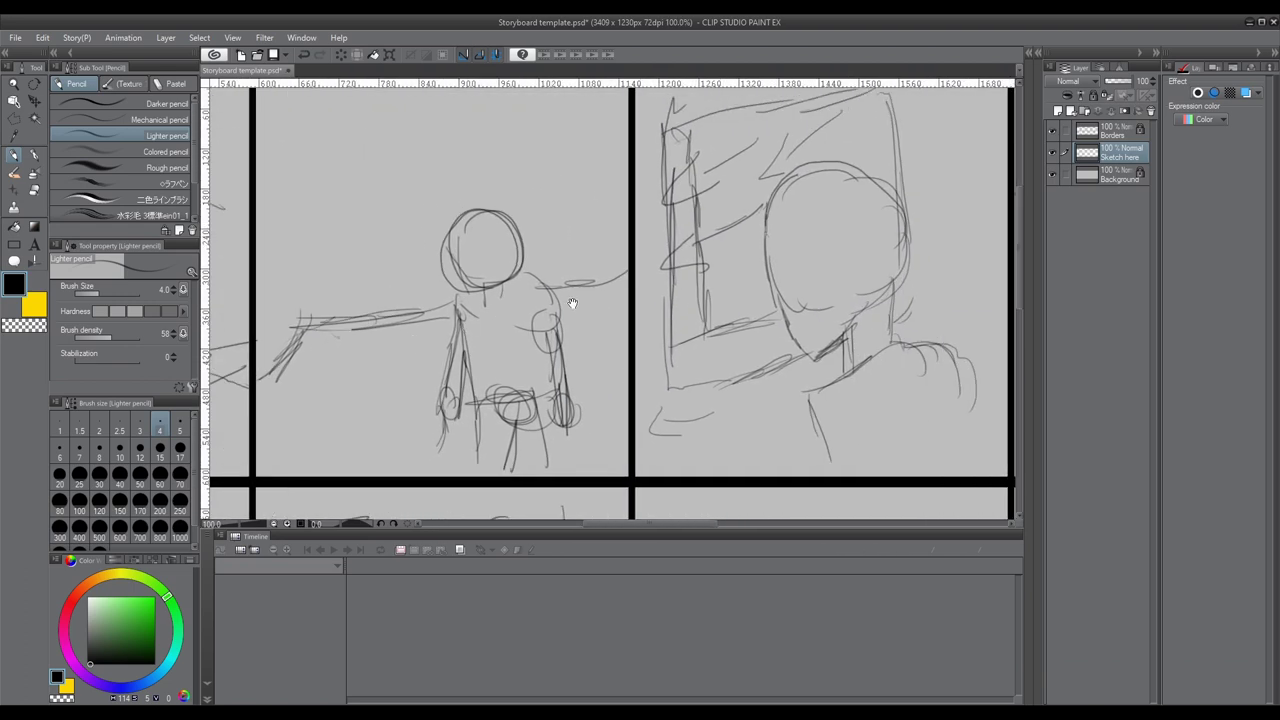
{"action": "left_click_drag", "start_coordinate": [494, 296], "coordinate": [391, 306]}
{"action": "mouse_move", "coordinate": [646, 342]}
{"action": "left_mouse_down"}
{"action": "mouse_move", "coordinate": [349, 320]}
{"action": "mouse_move", "coordinate": [409, 329]}
{"action": "left_mouse_up"}
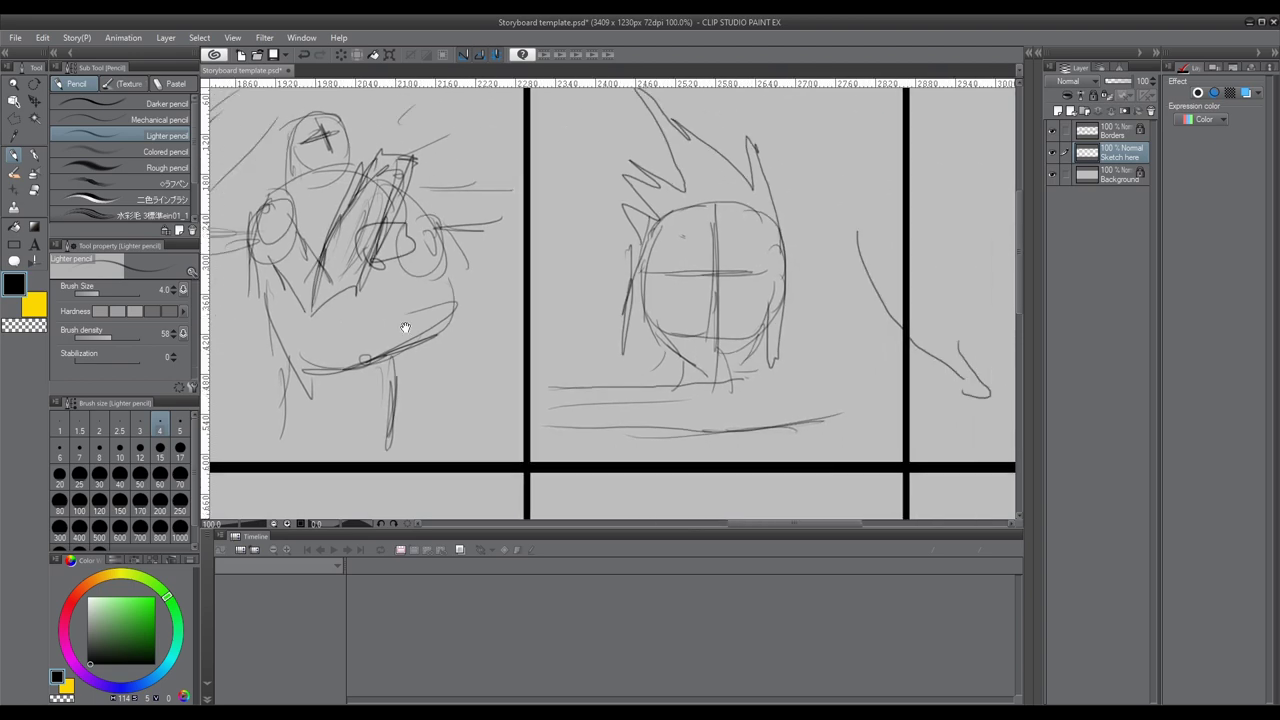
{"action": "left_click_drag", "start_coordinate": [500, 330], "coordinate": [408, 321]}
{"action": "left_click_drag", "start_coordinate": [757, 343], "coordinate": [557, 337]}
{"action": "left_click_drag", "start_coordinate": [811, 366], "coordinate": [601, 303]}
{"action": "left_click_drag", "start_coordinate": [289, 326], "coordinate": [864, 338]}
{"action": "scroll", "coordinate": [506, 312], "scroll_direction": "down", "scroll_amount": 3}
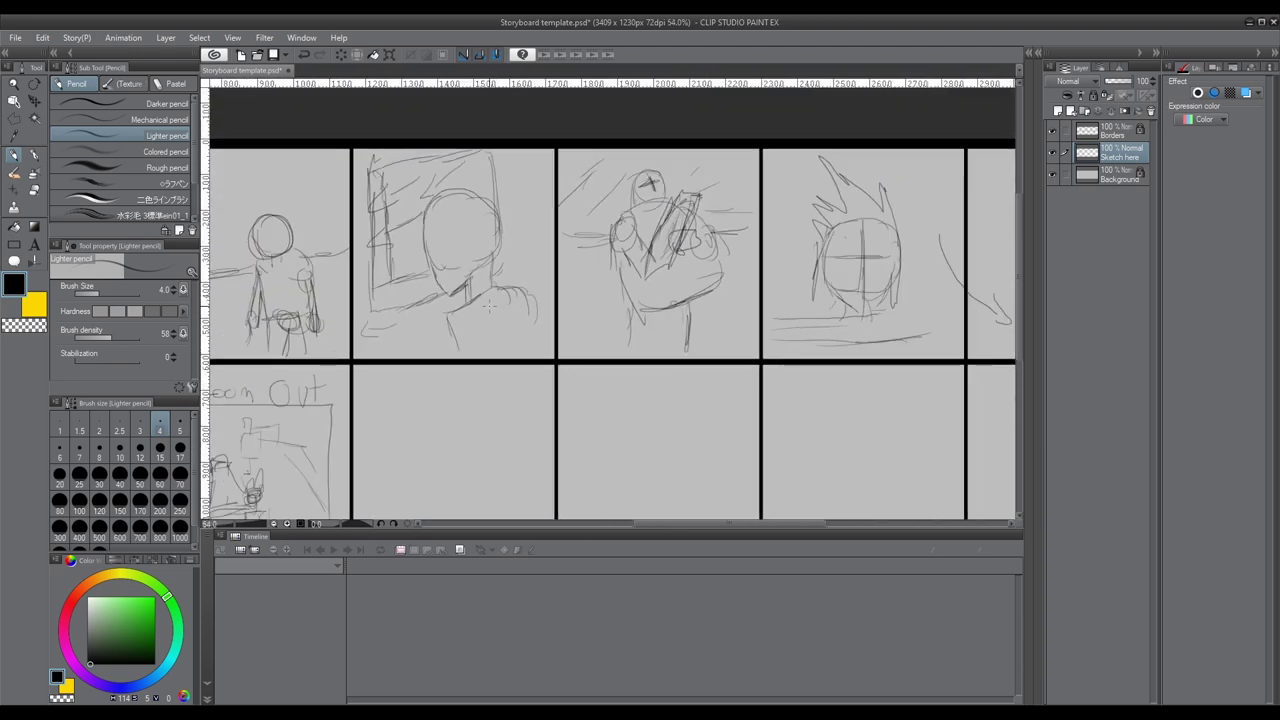
{"action": "scroll", "coordinate": [650, 420], "scroll_direction": "down", "scroll_amount": 3}
{"action": "scroll", "coordinate": [693, 448], "scroll_direction": "up", "scroll_amount": 2}
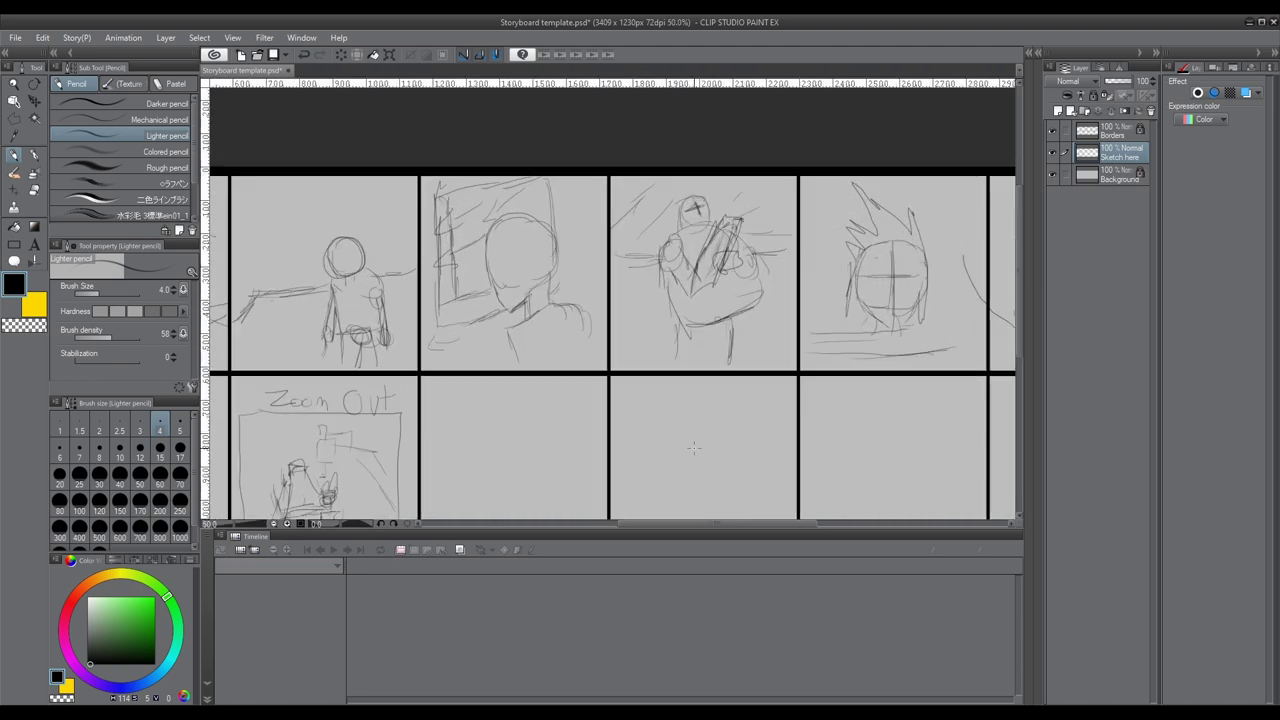